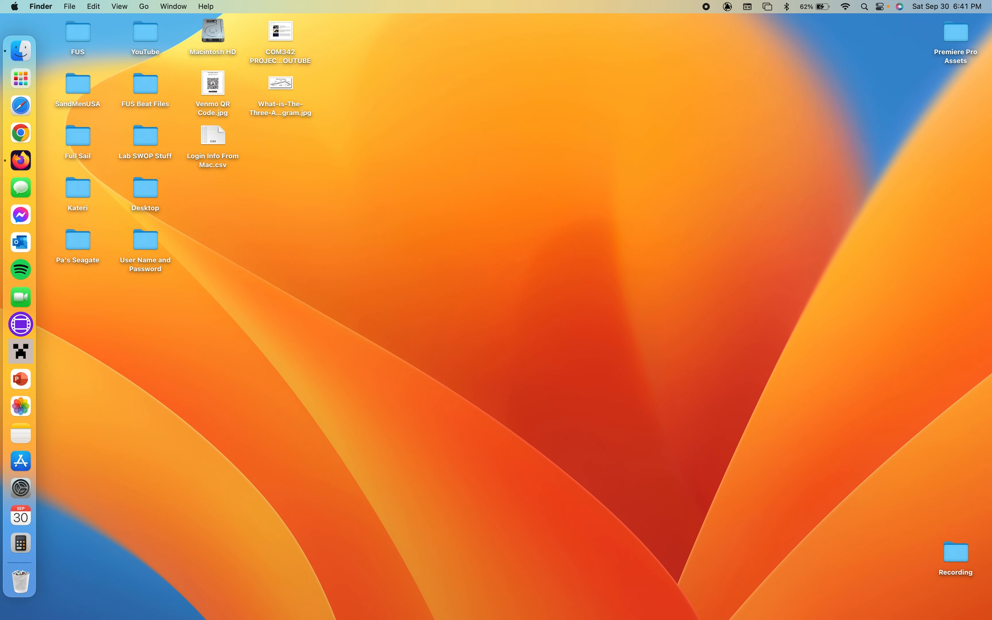
- Open the Premiere Pro Assets folder on the desktop and browse its video clips
double_click(944, 37)
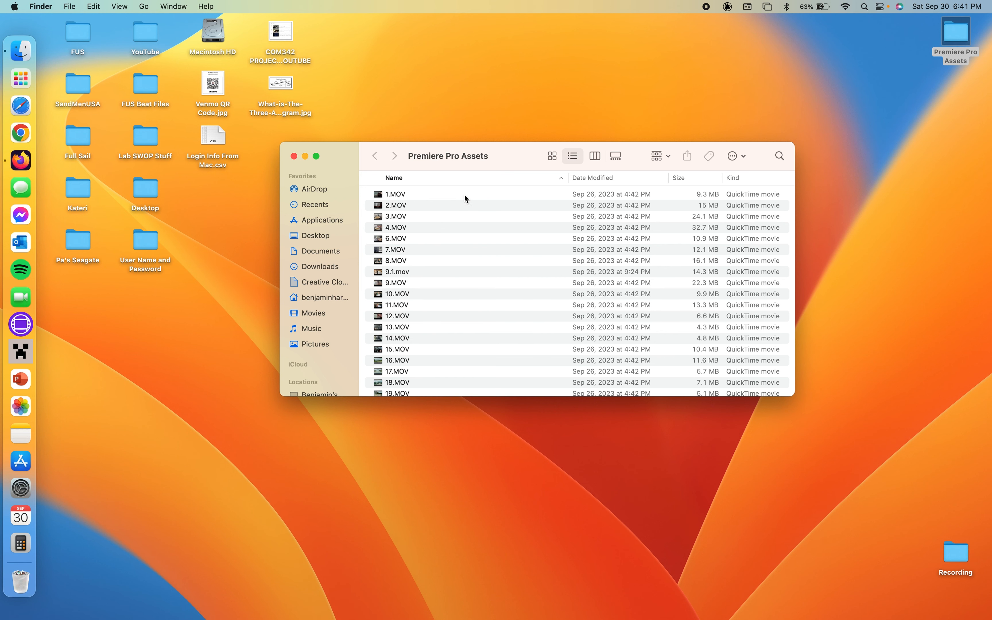
scroll(456, 313, "down", 3)
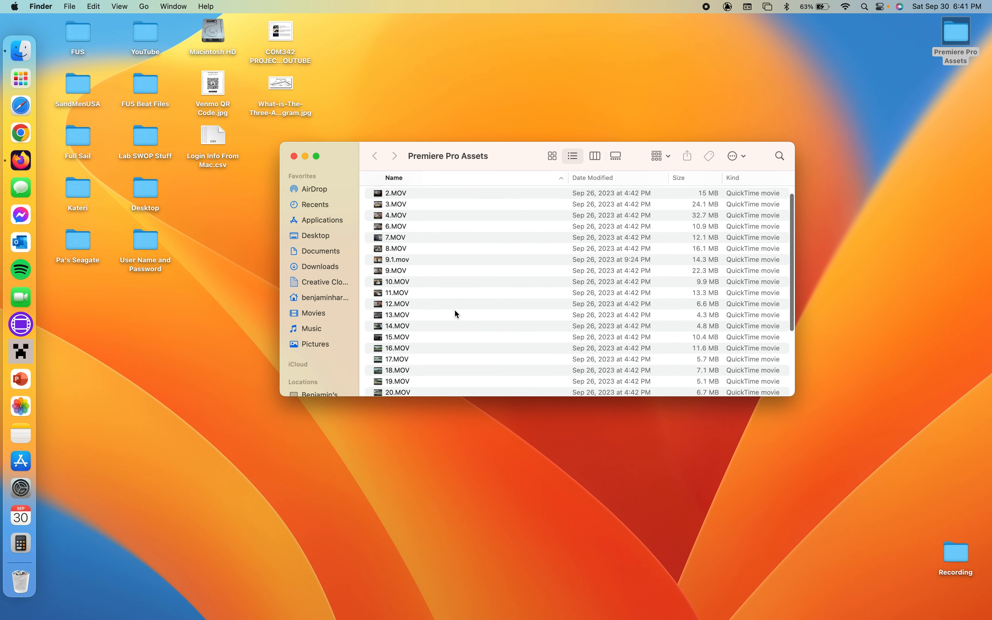
scroll(457, 314, "up", 3)
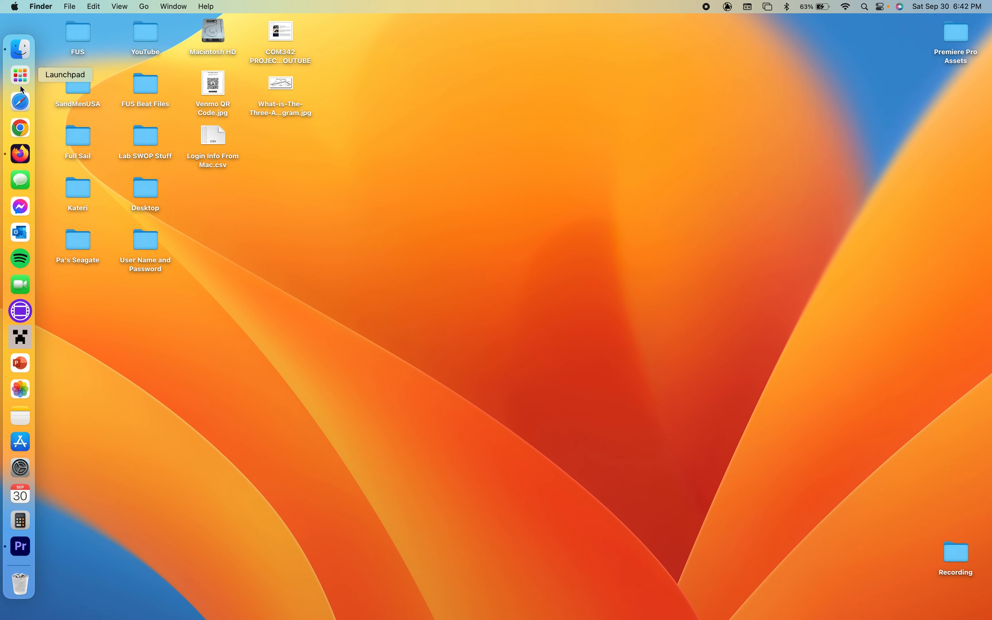
- Launch Premiere Pro and enlarge its home window to fill the screen
left_click(20, 74)
left_click(481, 388)
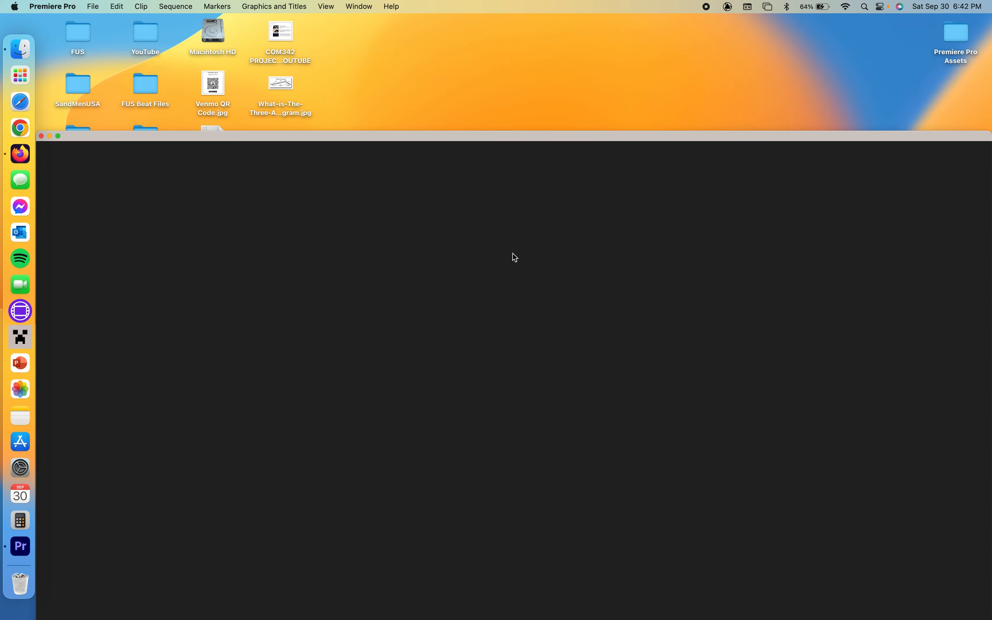
left_click_drag(387, 134, 390, 21)
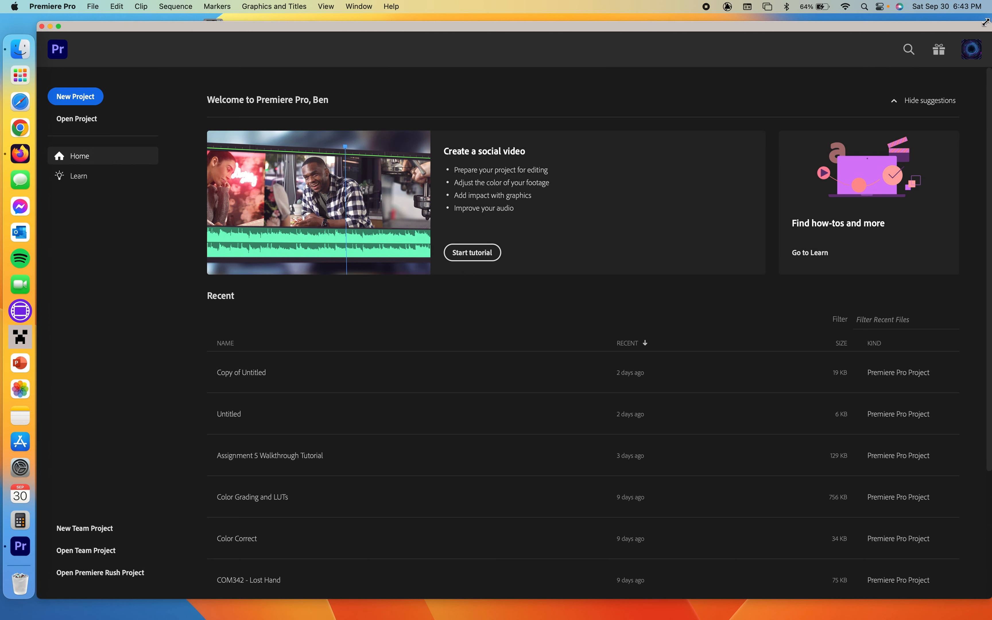
left_click_drag(990, 28, 981, 25)
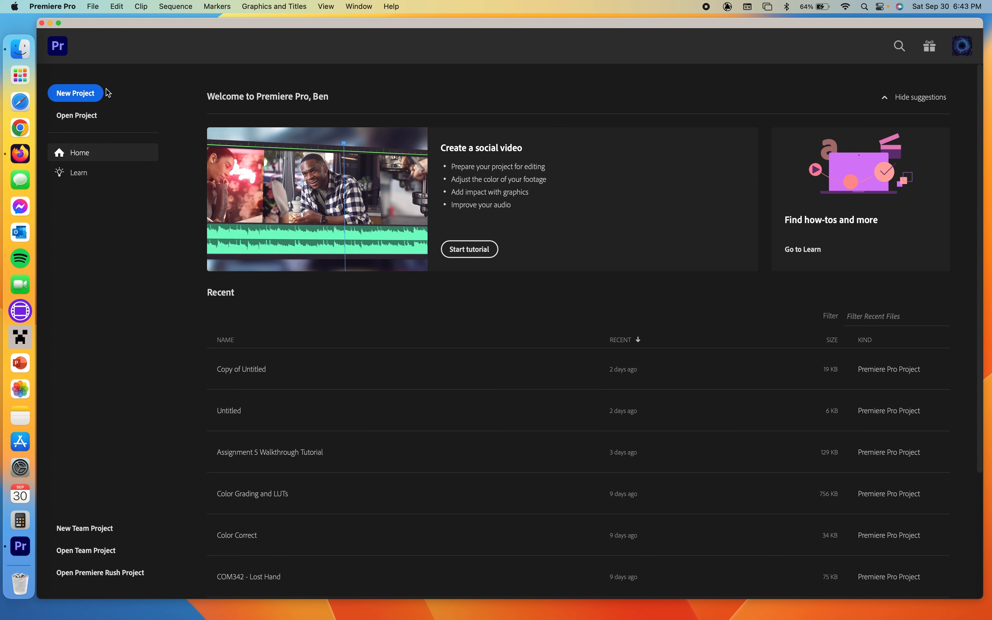
- Create a new project named Prof. Harris Morning
left_click(73, 96)
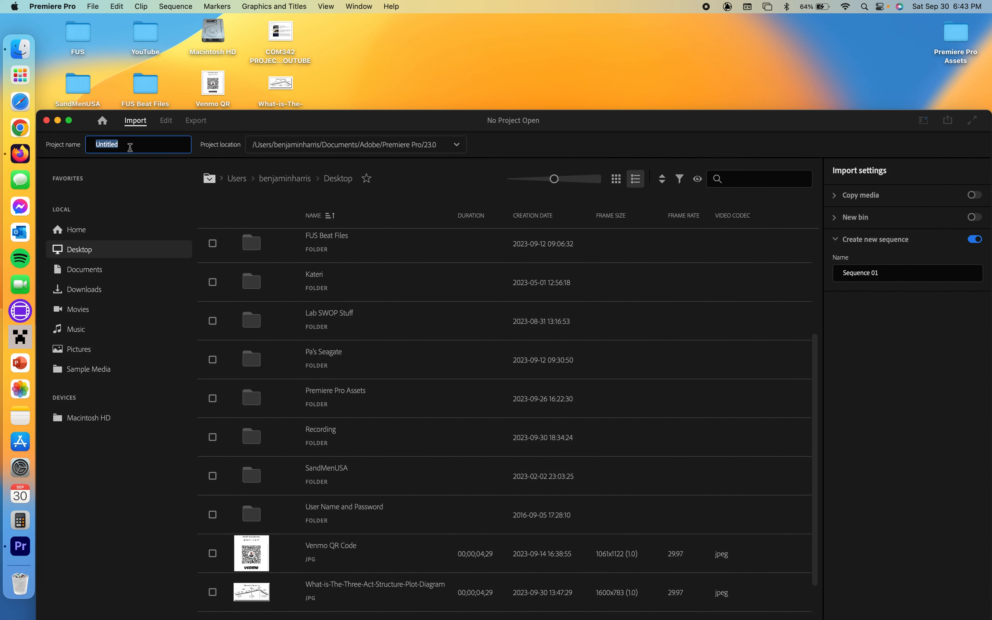
type("Prof. Harris Morning")
left_click_drag(242, 113, 242, 29)
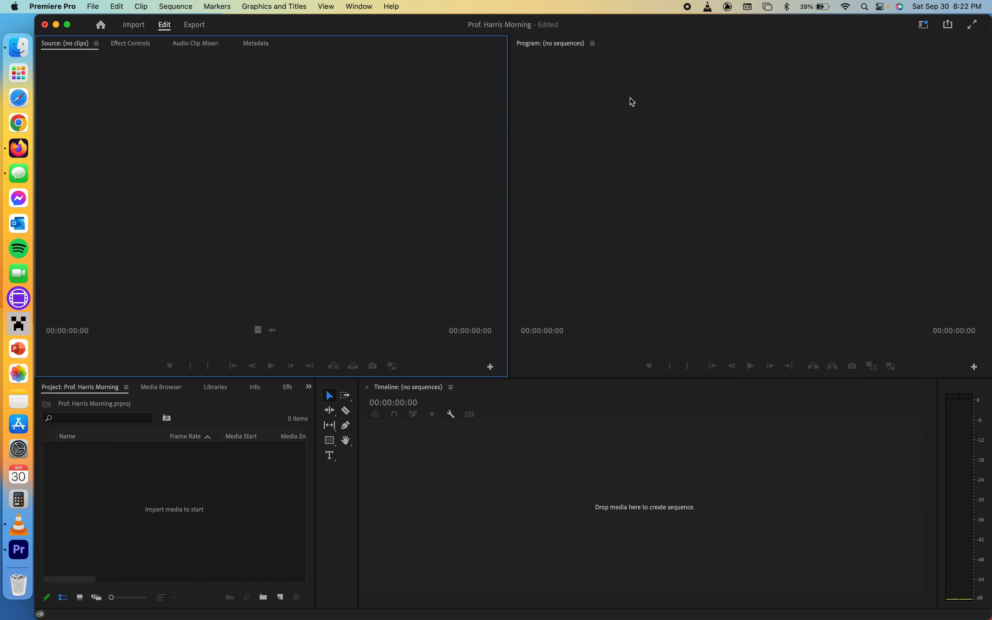
left_click(694, 204)
left_click(554, 537)
left_click(414, 256)
left_click(630, 251)
left_click(596, 467)
left_click(214, 506)
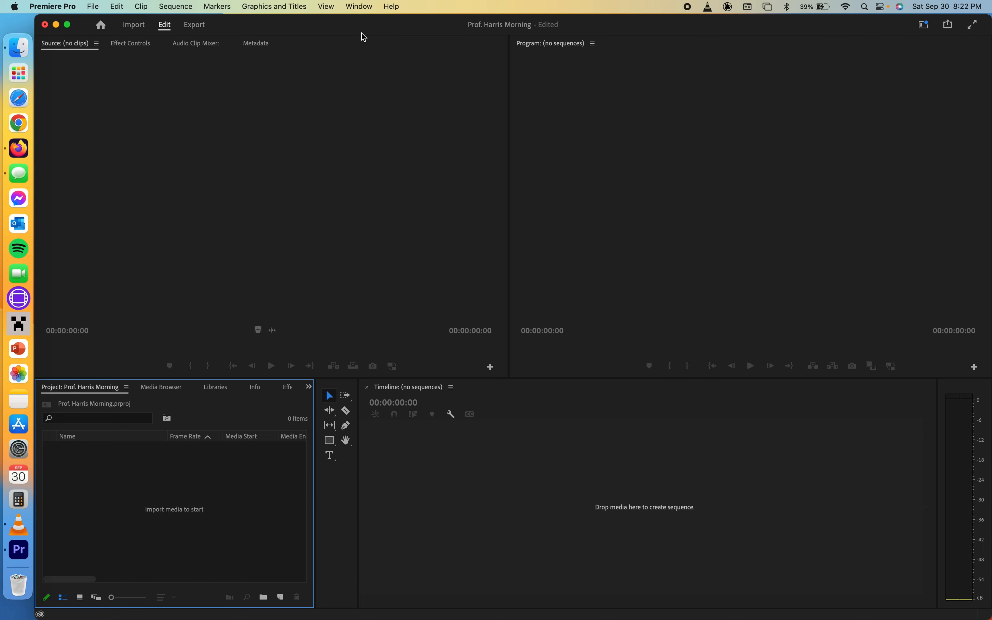
- Switch the interface to the Editing workspace
left_click(361, 11)
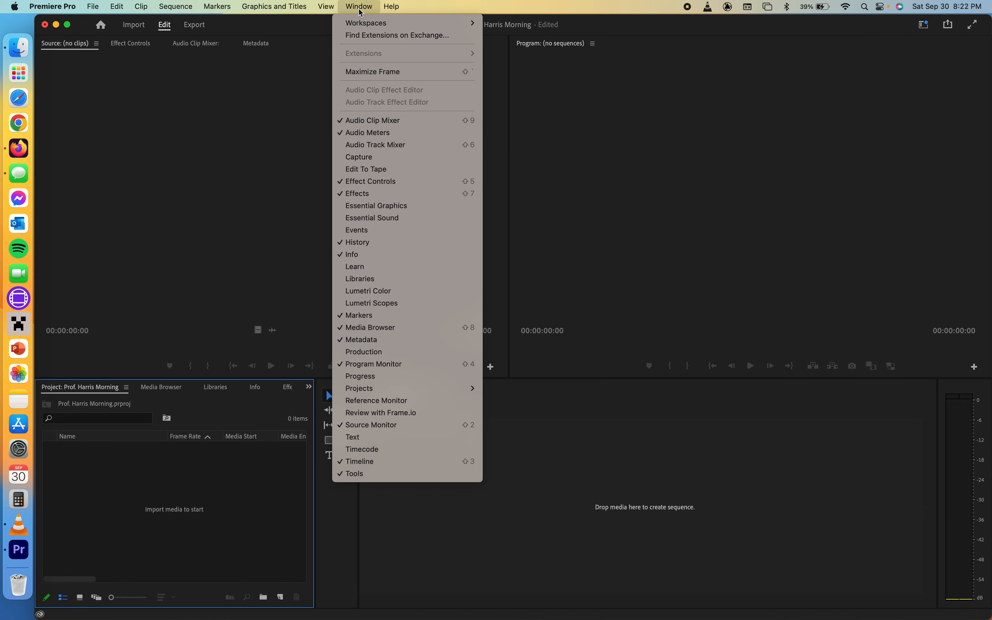
mouse_move(365, 23)
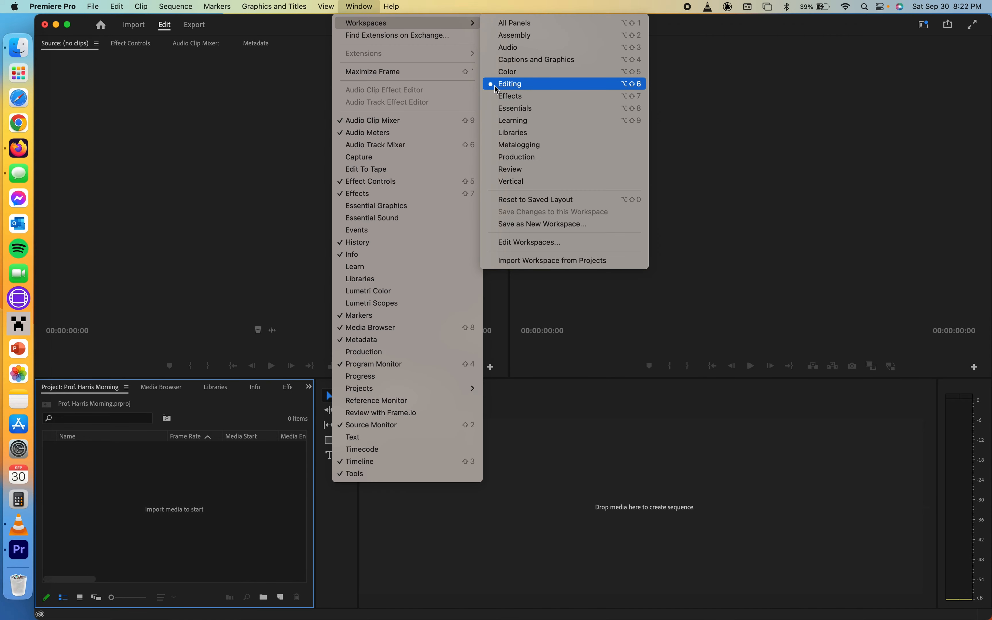
left_click(513, 86)
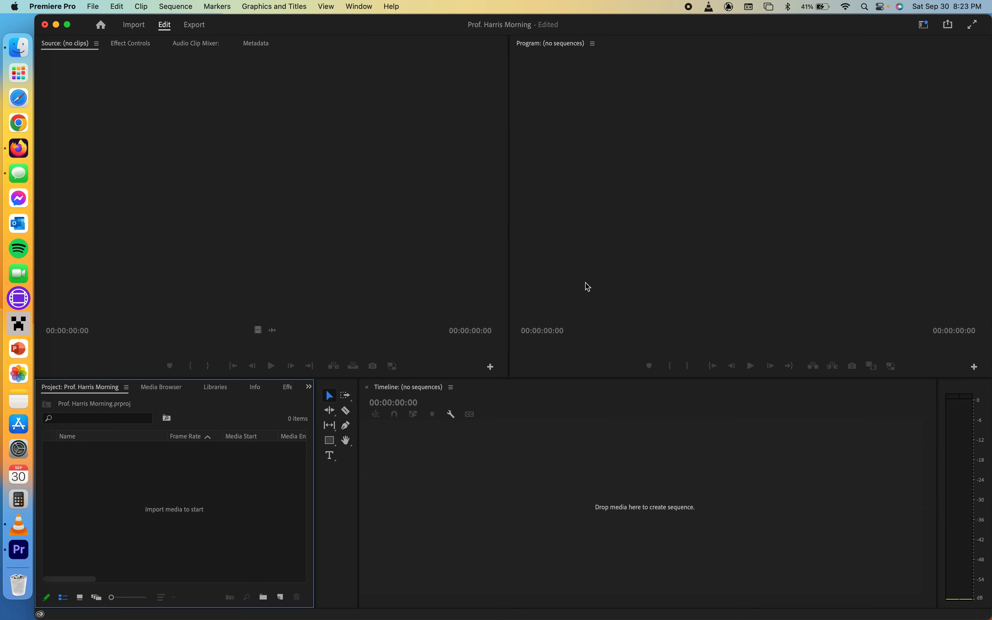
- Shrink the Premiere Pro window, open the Premiere Pro Assets folder beside it and try selecting its clips
left_click_drag(989, 22, 930, 20)
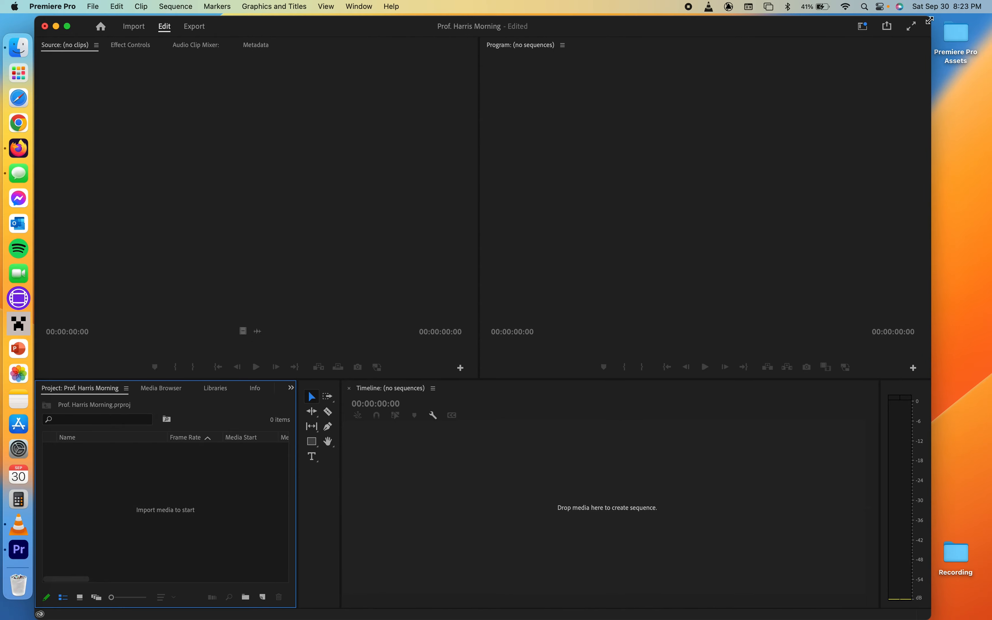
double_click(967, 30)
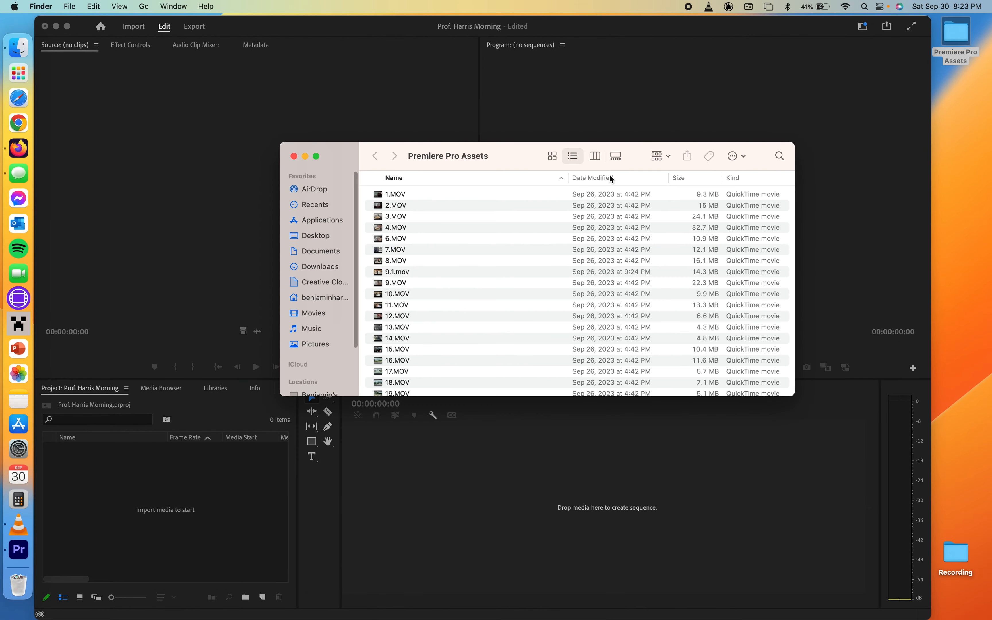
left_click(398, 196)
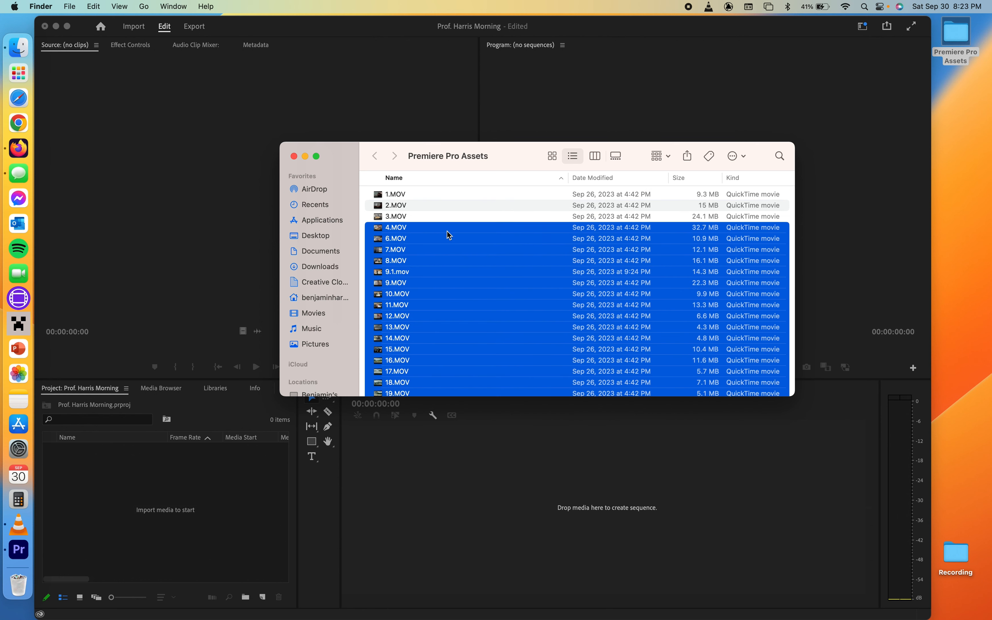
left_click_drag(448, 230, 442, 194)
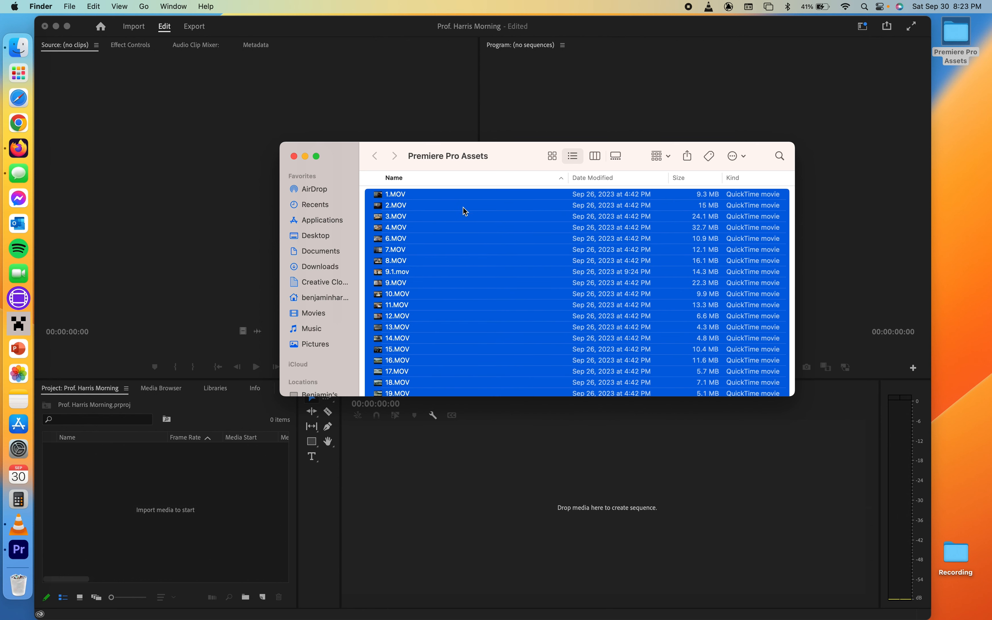
key("super+o")
left_click(476, 228)
left_click(442, 215)
scroll(486, 247, "down", 8)
scroll(484, 246, "up", 8)
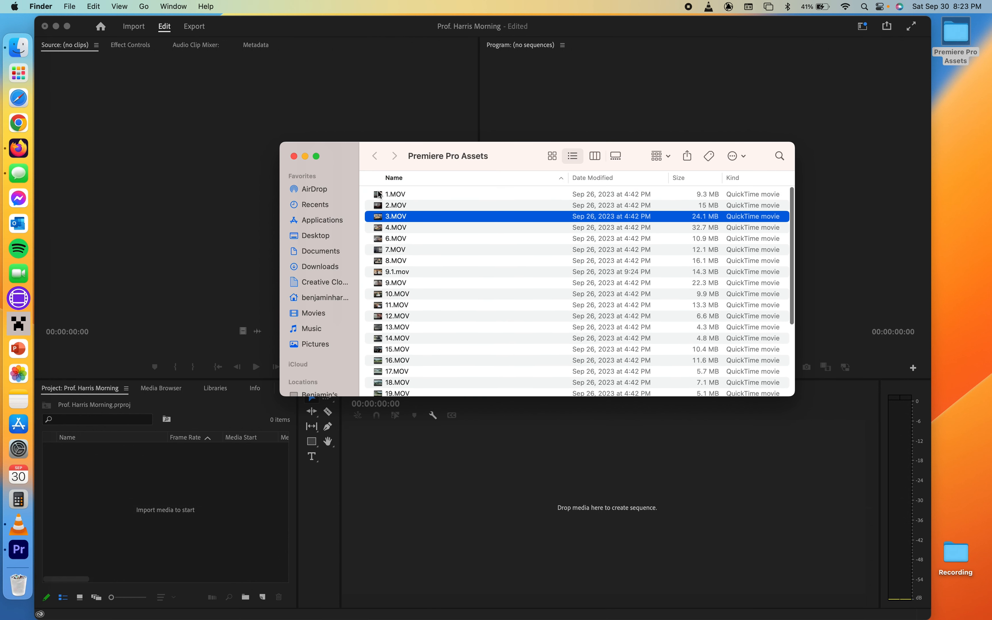
- Import clips 1.MOV through 26.MOV from the folder into the project panel and close the folder window
left_click(381, 195)
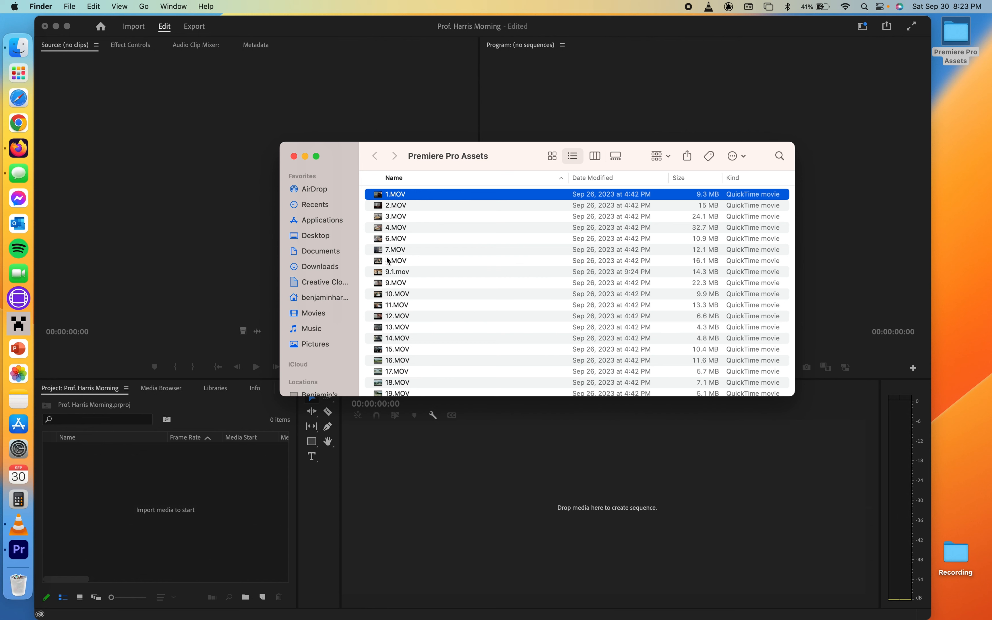
scroll(410, 329, "down", 5)
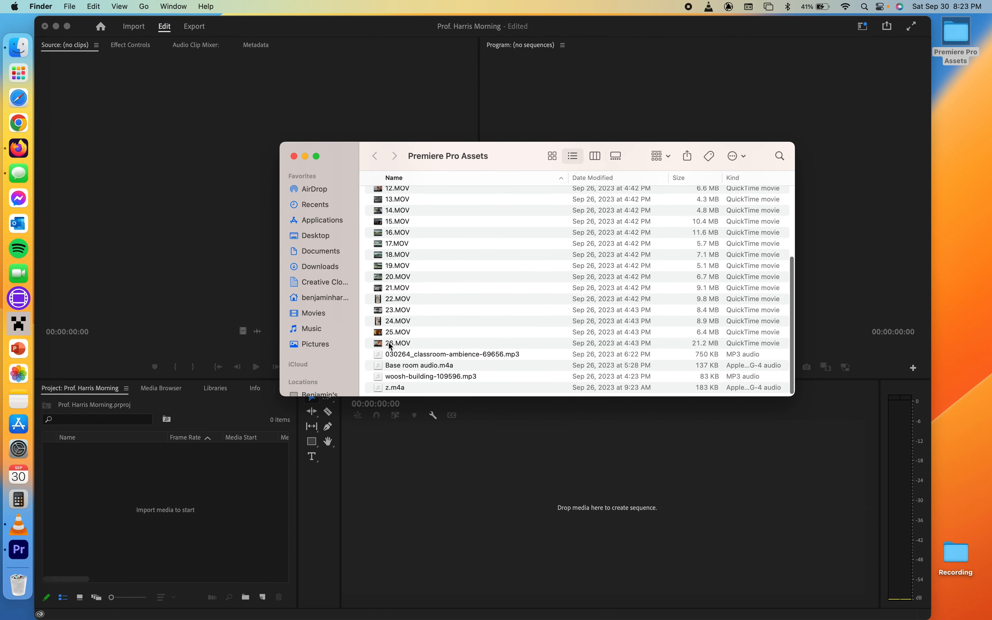
left_click(387, 344, "shift")
scroll(428, 284, "up", 5)
scroll(438, 267, "up", 2)
left_click_drag(433, 244, 158, 494)
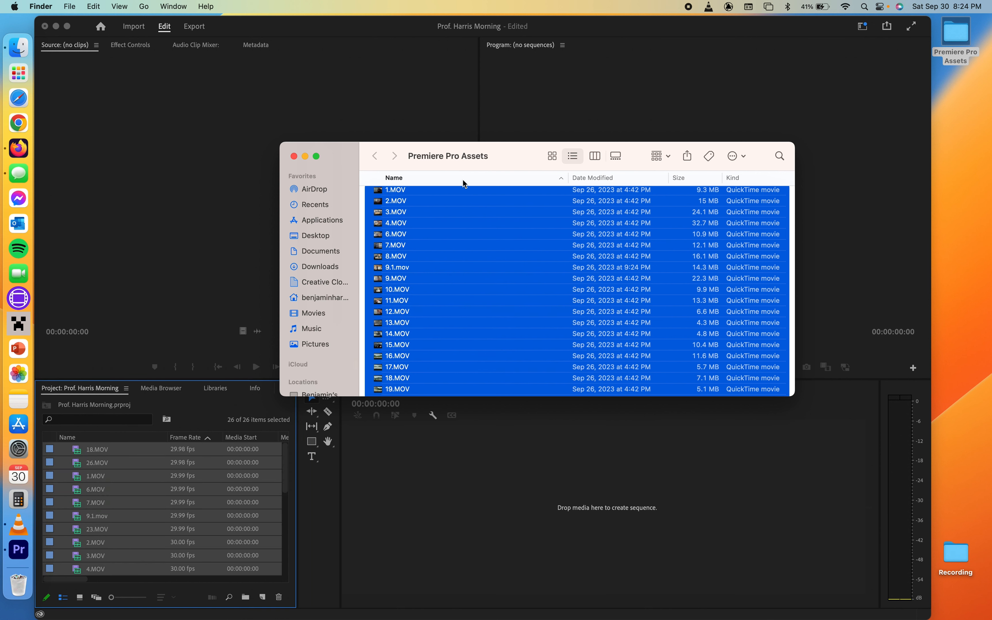
left_click(294, 156)
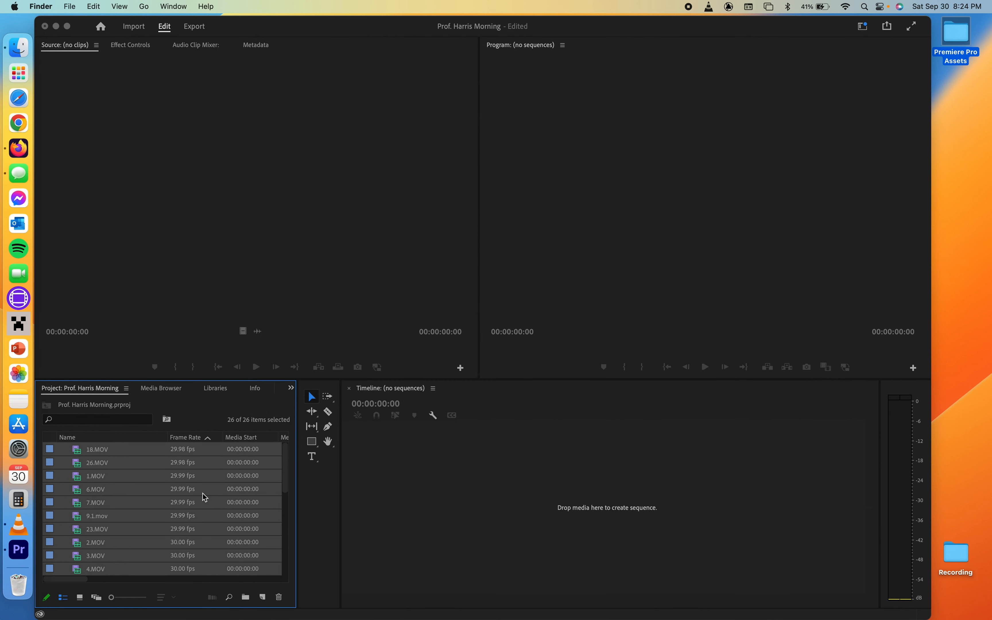
- Sort the project panel's clips by name and scroll through the list
left_click(72, 470)
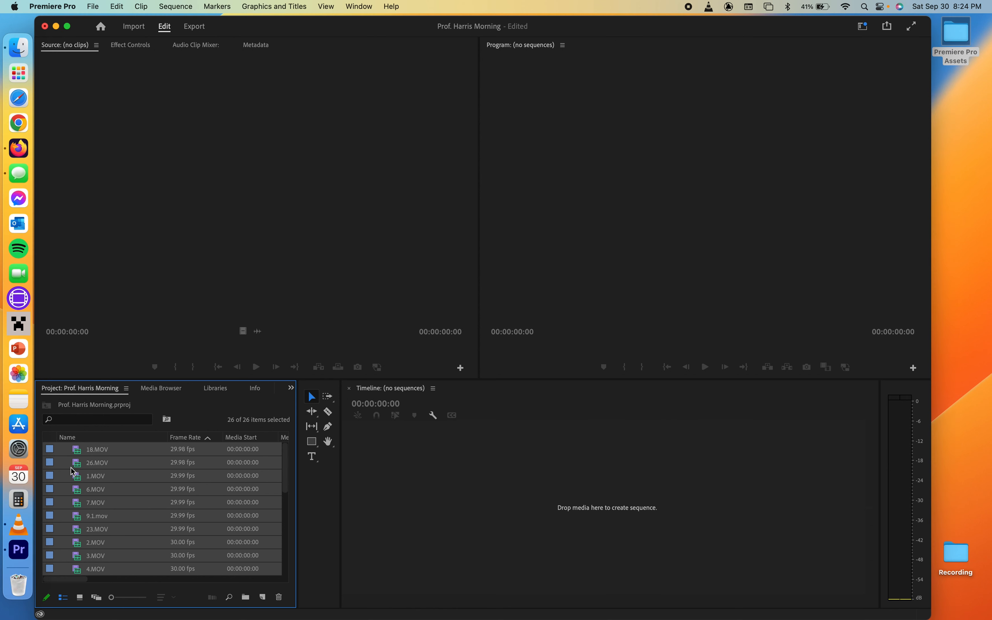
left_click(122, 493)
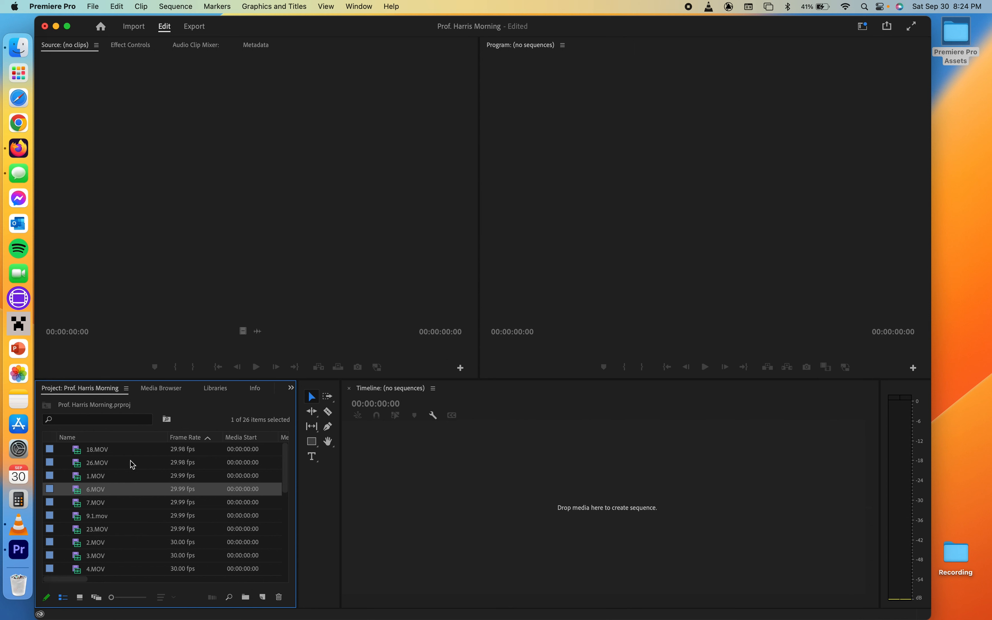
left_click(69, 439)
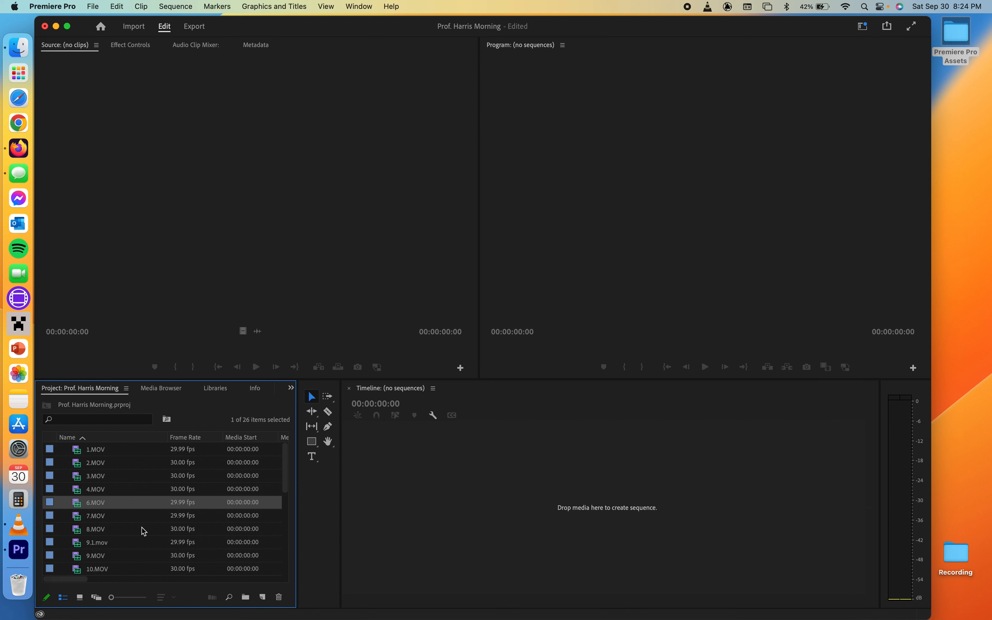
scroll(101, 540, "down", 5)
scroll(101, 542, "up", 5)
scroll(100, 540, "down", 5)
scroll(100, 540, "up", 5)
- Open 1.MOV in the Source monitor and preview its footage
double_click(79, 452)
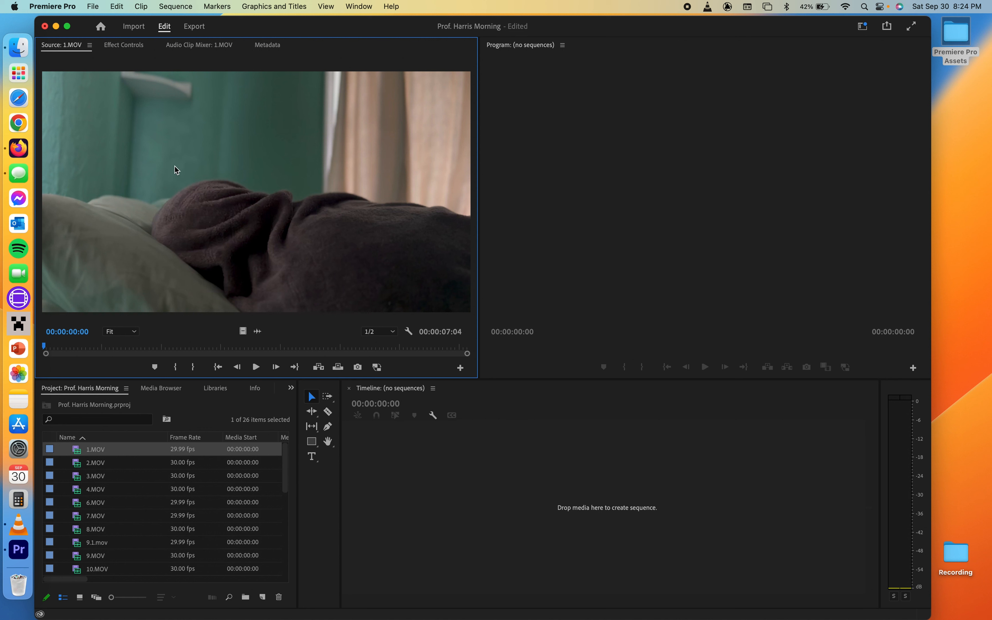
left_click_drag(66, 347, 224, 342)
left_click_drag(302, 337, 148, 316)
key("space")
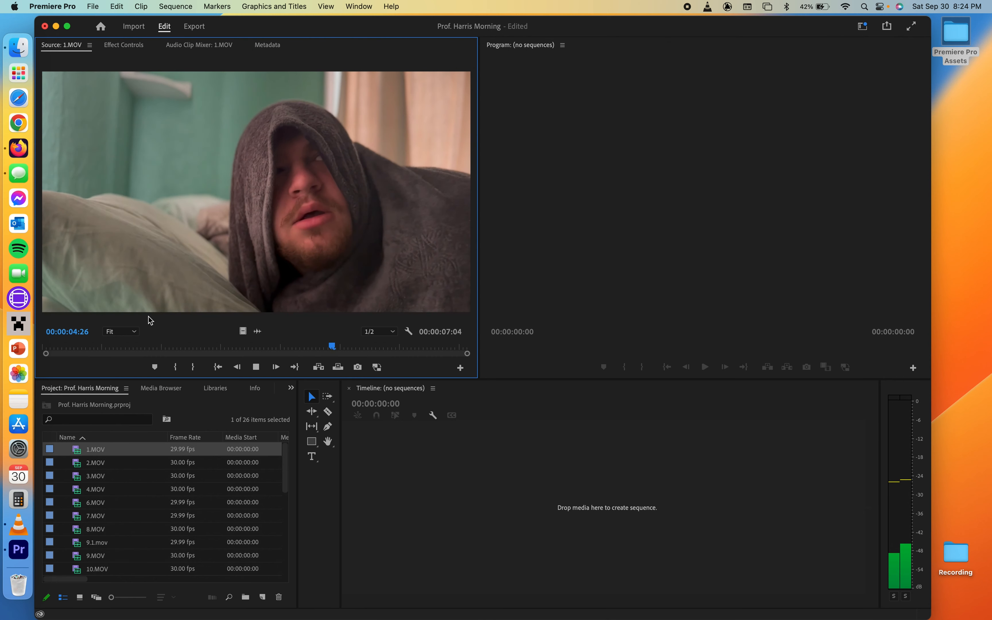
key("space")
- Mark an In point at 00:00:02:07 in 1.MOV
left_click(172, 348)
mouse_move(172, 348)
left_mouse_down()
mouse_move(61, 353)
mouse_move(234, 349)
mouse_move(178, 349)
left_mouse_up()
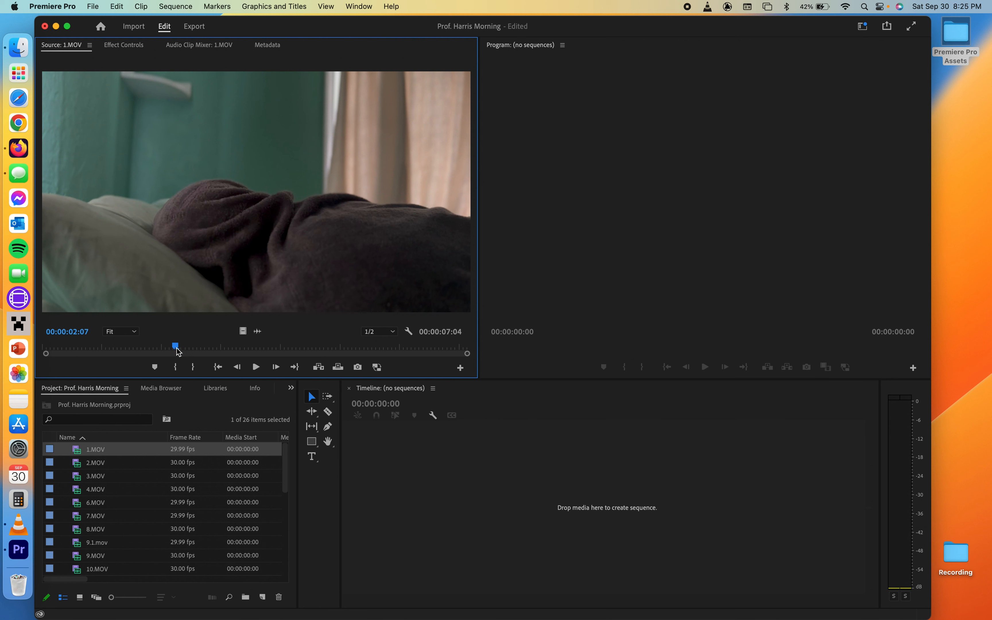
left_click(177, 368)
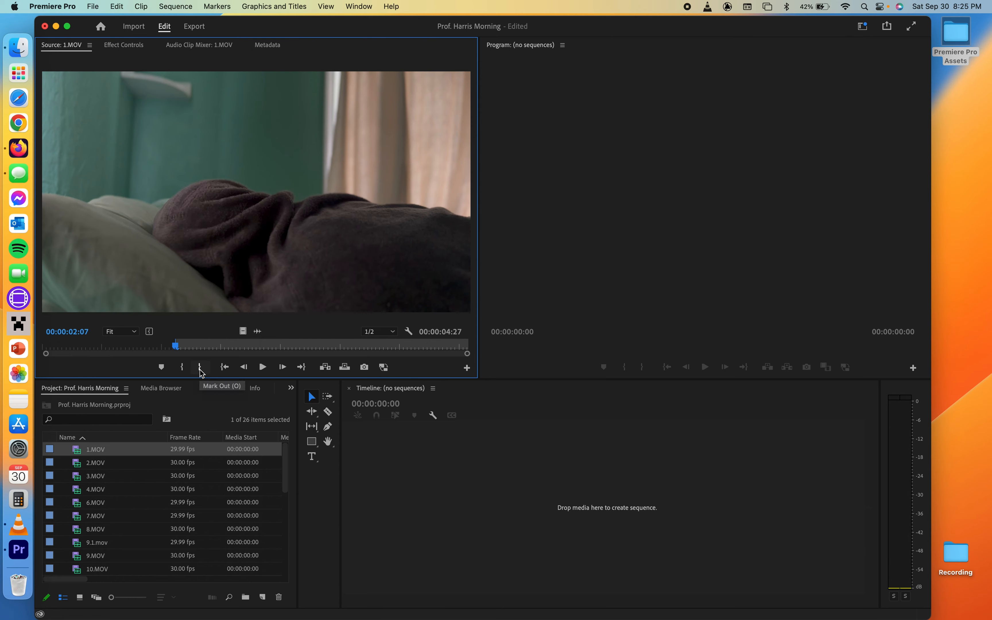
- Play 1.MOV and mark an Out point at 00:00:05:21
key("space")
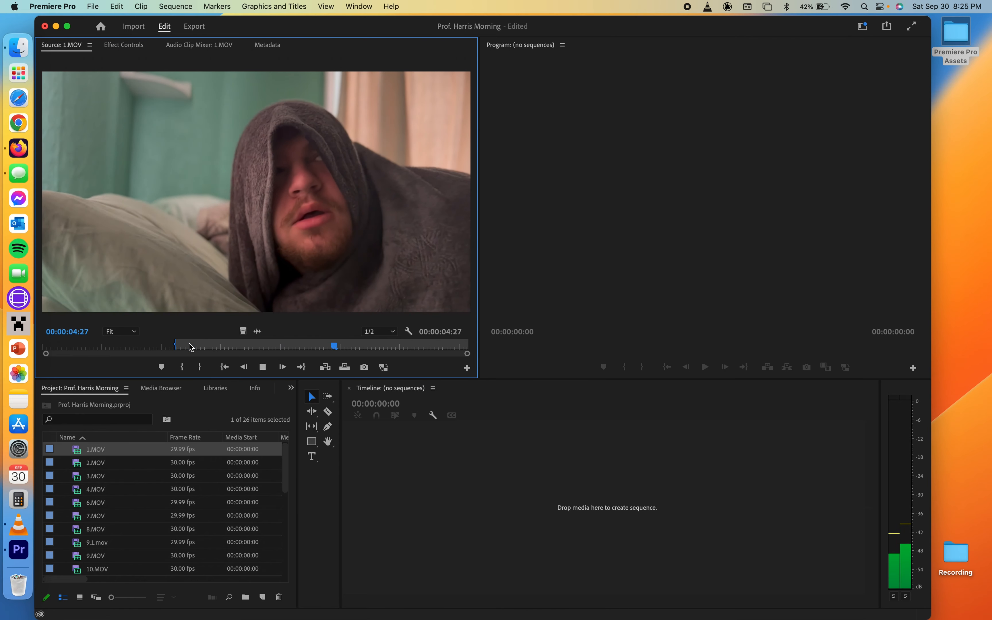
key("space")
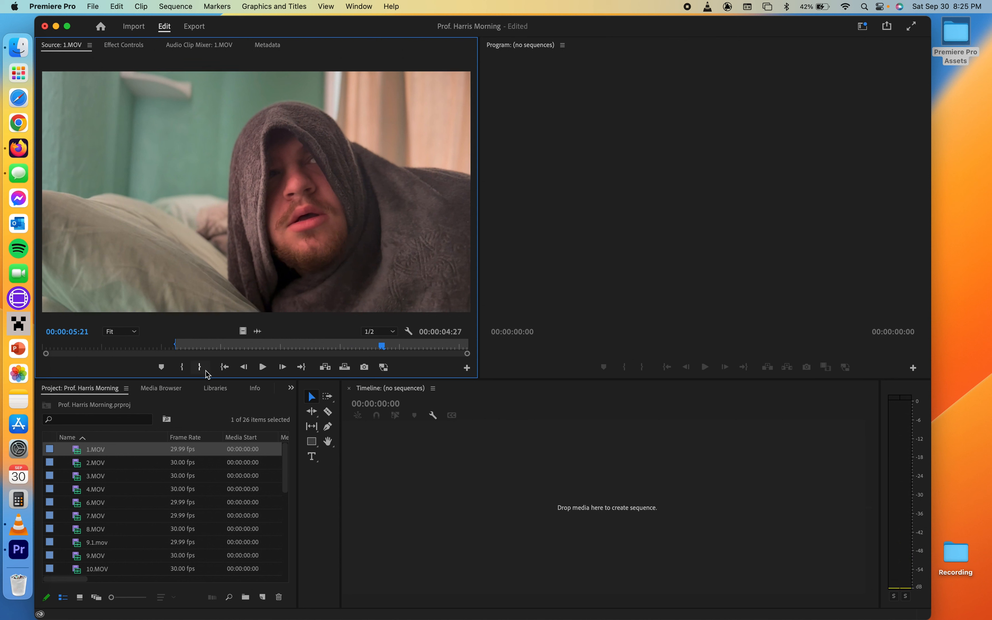
left_click(199, 371)
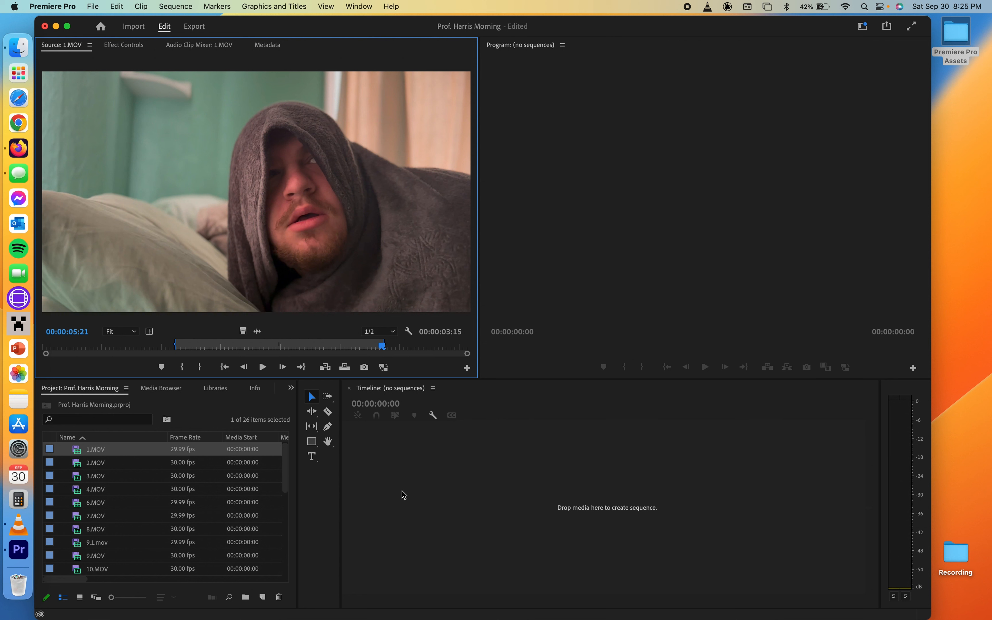
- Drag the trimmed 1.MOV onto the empty timeline to create a sequence and rename it Morning V1
left_click_drag(264, 208, 423, 479)
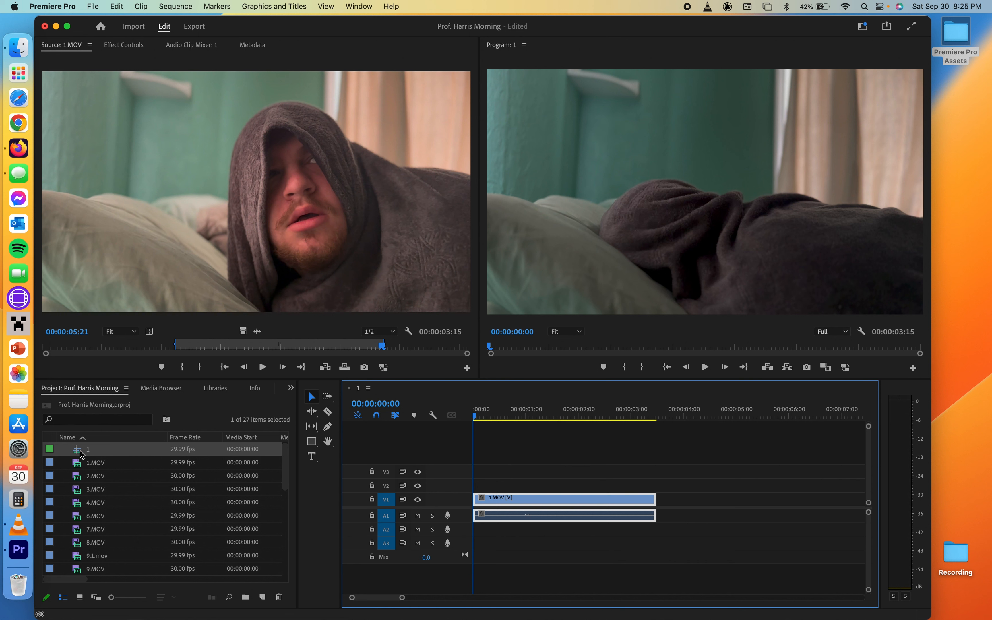
left_click(89, 450)
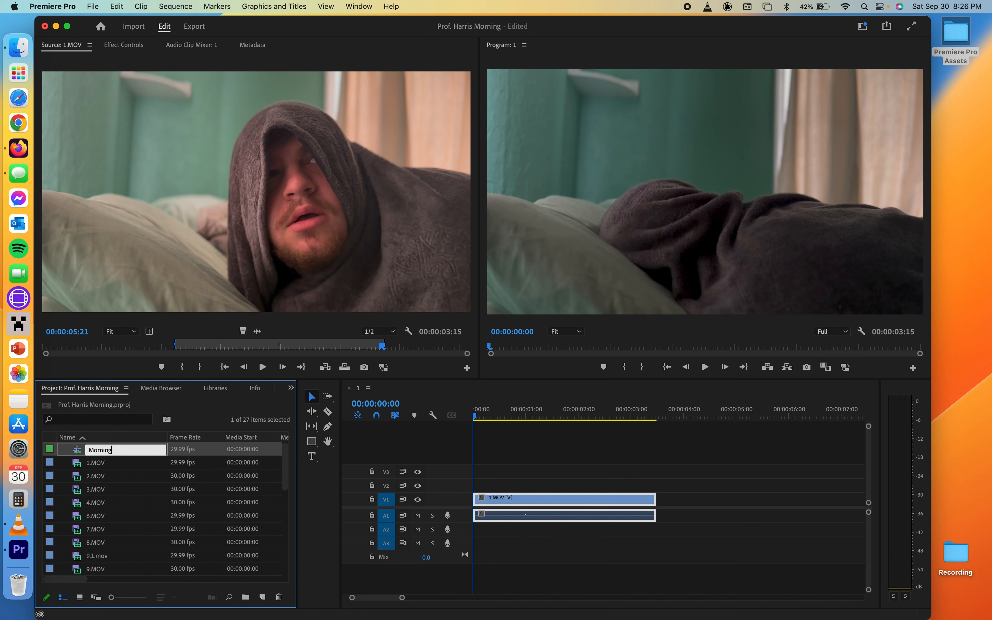
key("Tab")
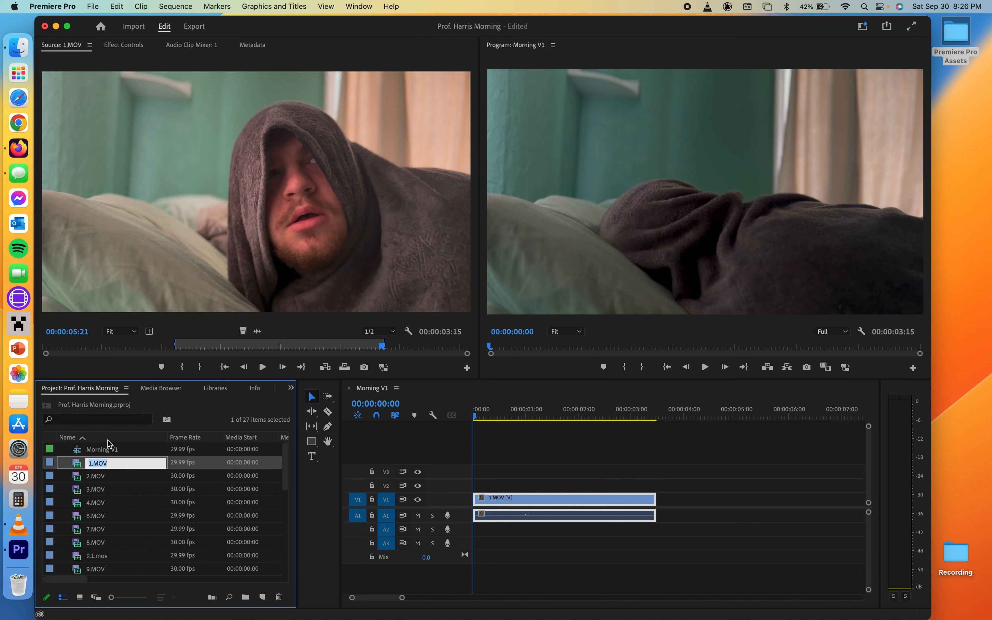
left_click(136, 453)
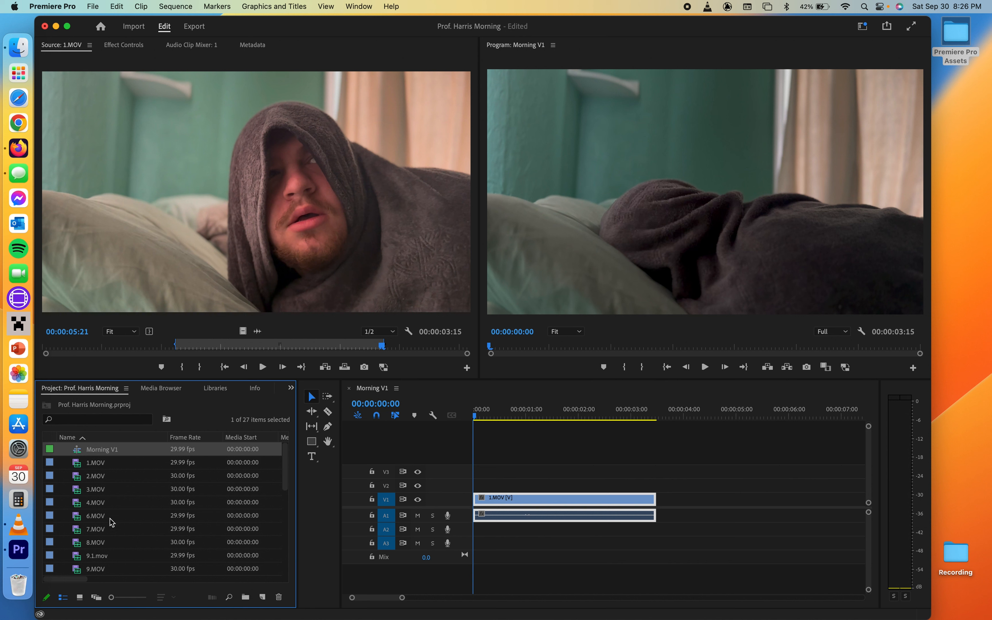
left_click(144, 519)
left_click(132, 543)
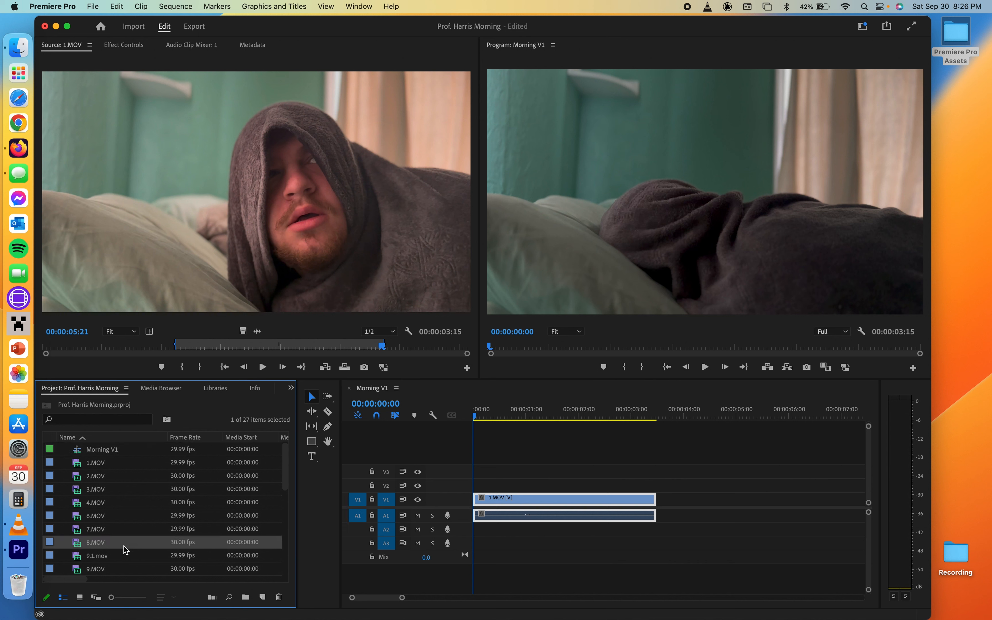
scroll(133, 564, "down", 5)
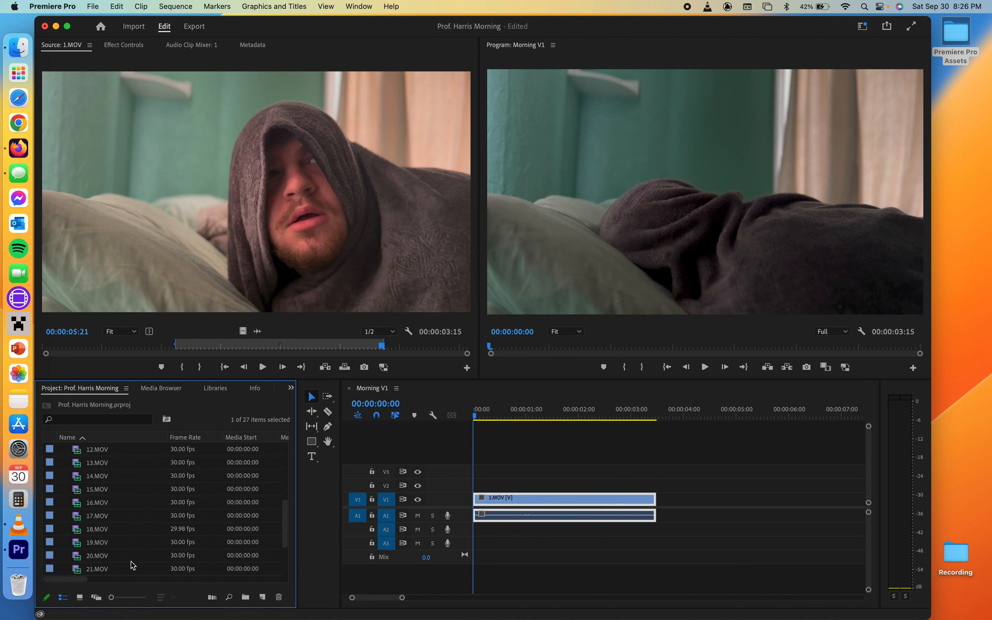
scroll(154, 482, "up", 5)
left_click(96, 451)
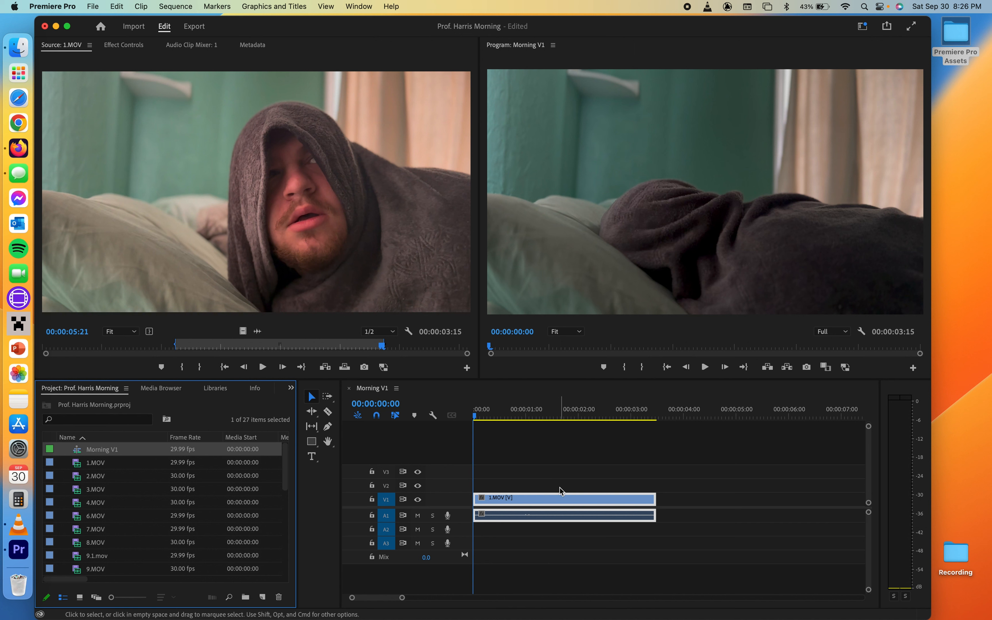
- Append a second copy of the trimmed 1.MOV after the first clip in the Morning V1 timeline
left_click_drag(308, 208, 665, 506)
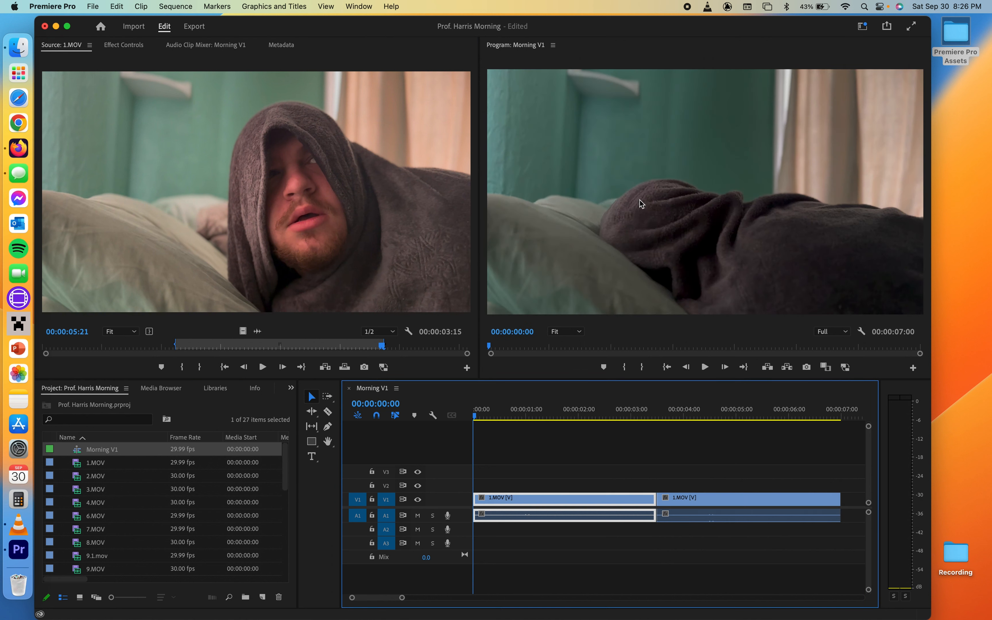
mouse_move(485, 416)
left_mouse_down()
mouse_move(589, 416)
mouse_move(496, 417)
left_mouse_up()
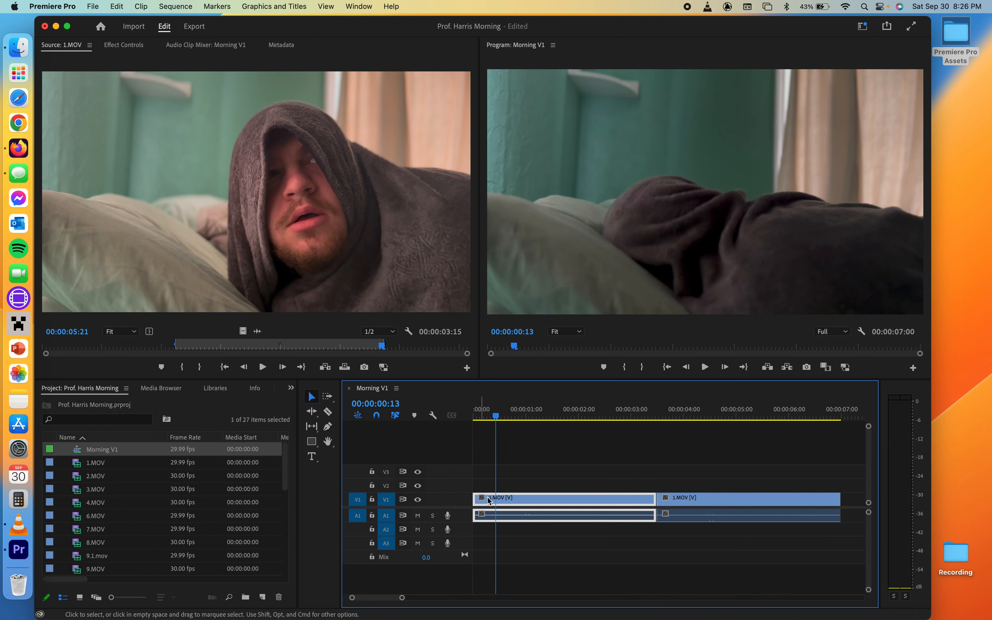
left_click(514, 416)
left_click_drag(524, 409, 469, 433)
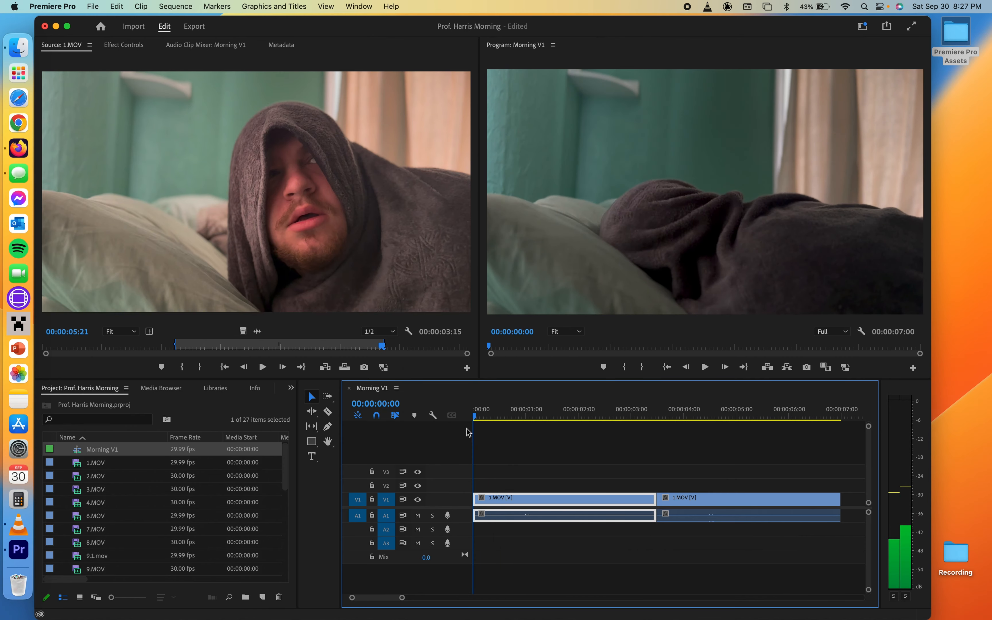
- Move the second 1.MOV clip onto V3 and back down to V1, then undo these three changes
left_click(696, 499)
left_click(555, 500)
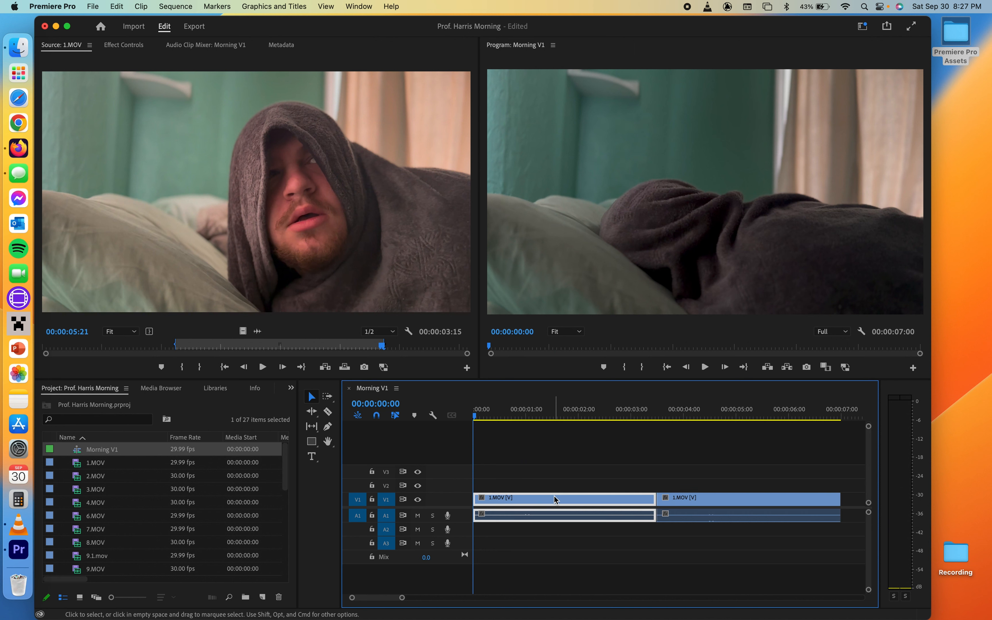
left_click(705, 498)
left_click(588, 502)
left_click(697, 498)
left_click(595, 506)
left_click(681, 498)
left_click_drag(682, 499, 561, 471)
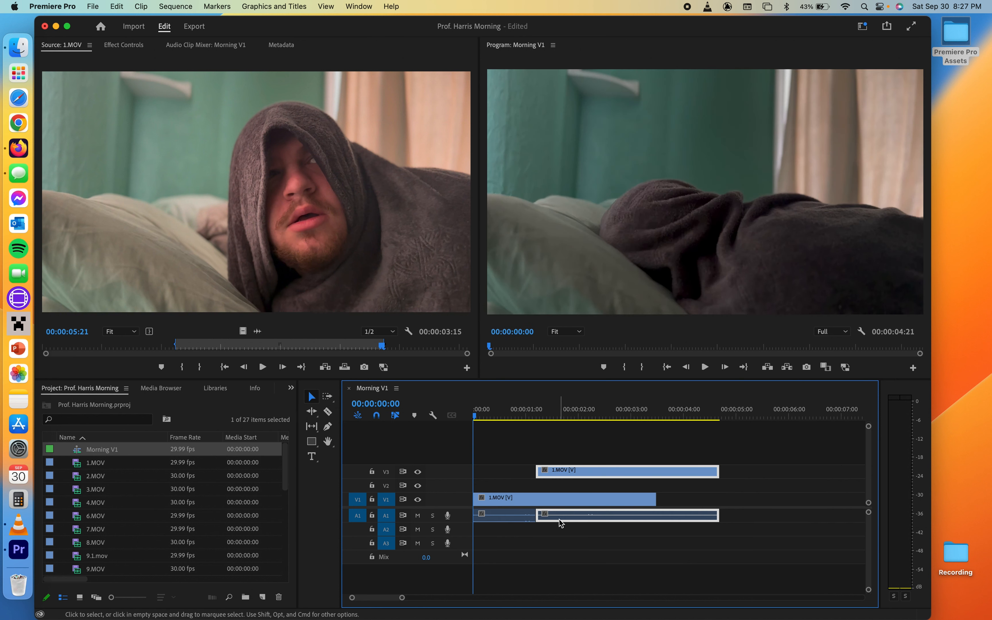
left_click_drag(567, 475, 570, 500)
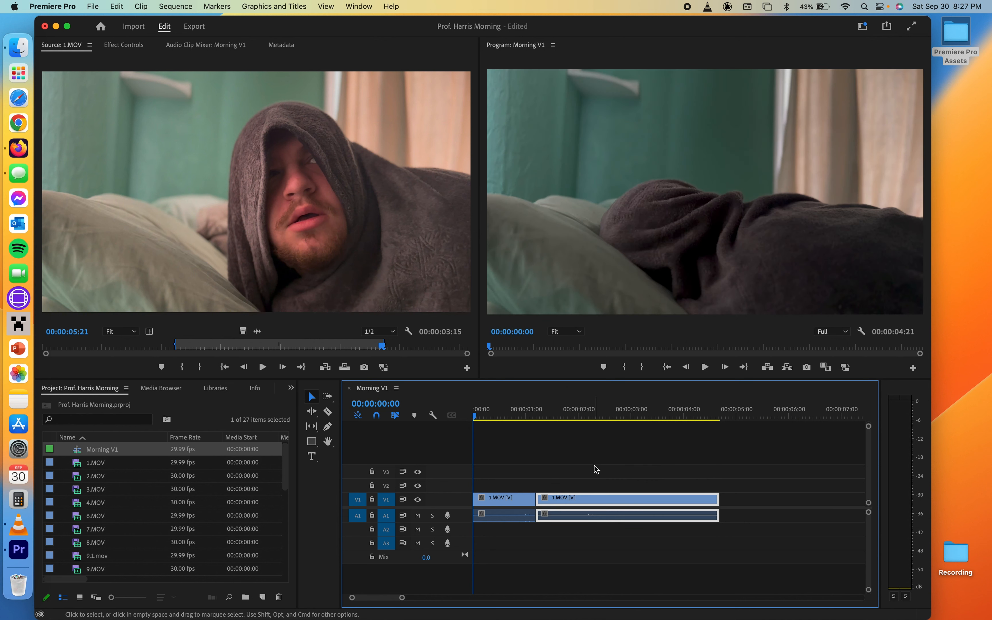
key("super+z")
key("super+z")
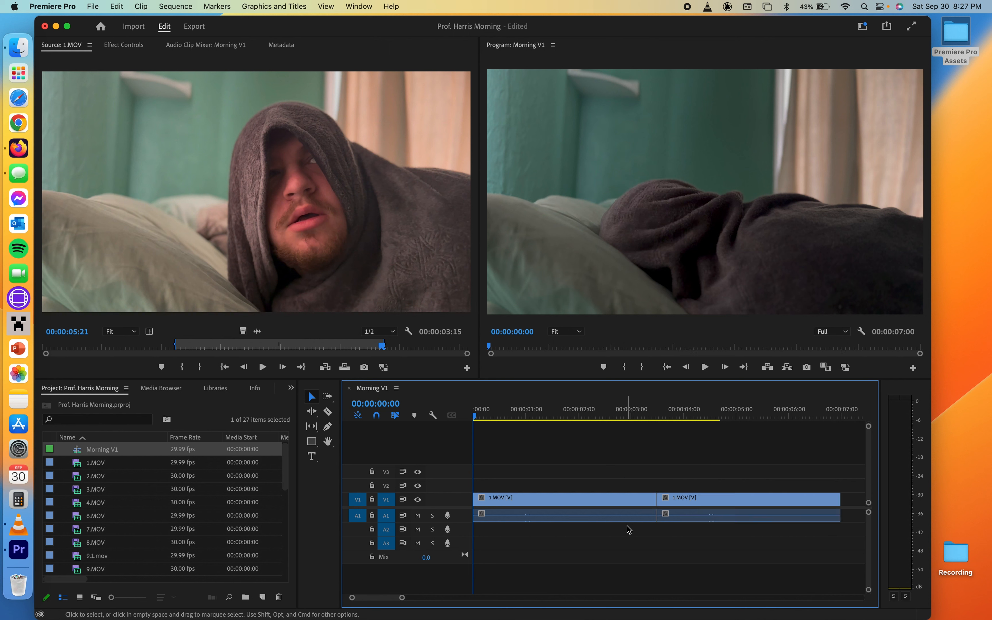
key("super+z")
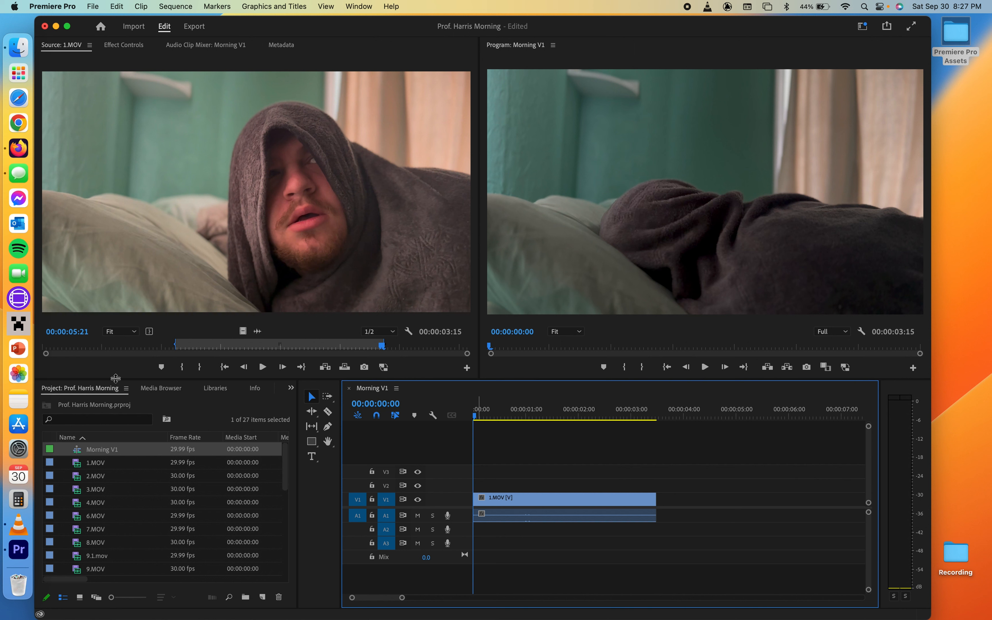
- Open 2.MOV in the Source monitor and mark an In point at 00:00:00:12
double_click(76, 477)
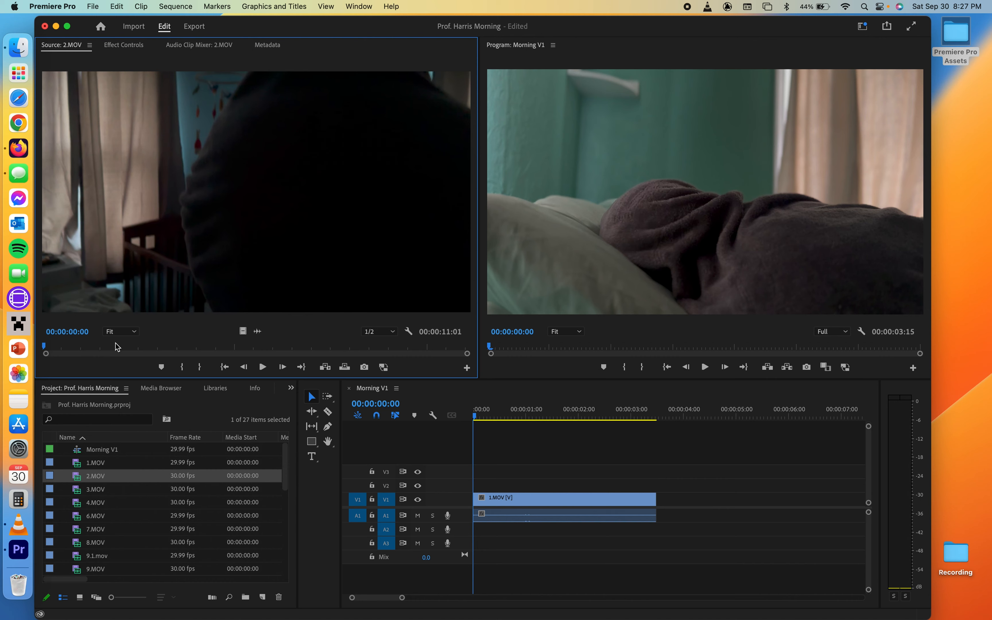
left_click_drag(102, 347, 60, 346)
left_click(182, 366)
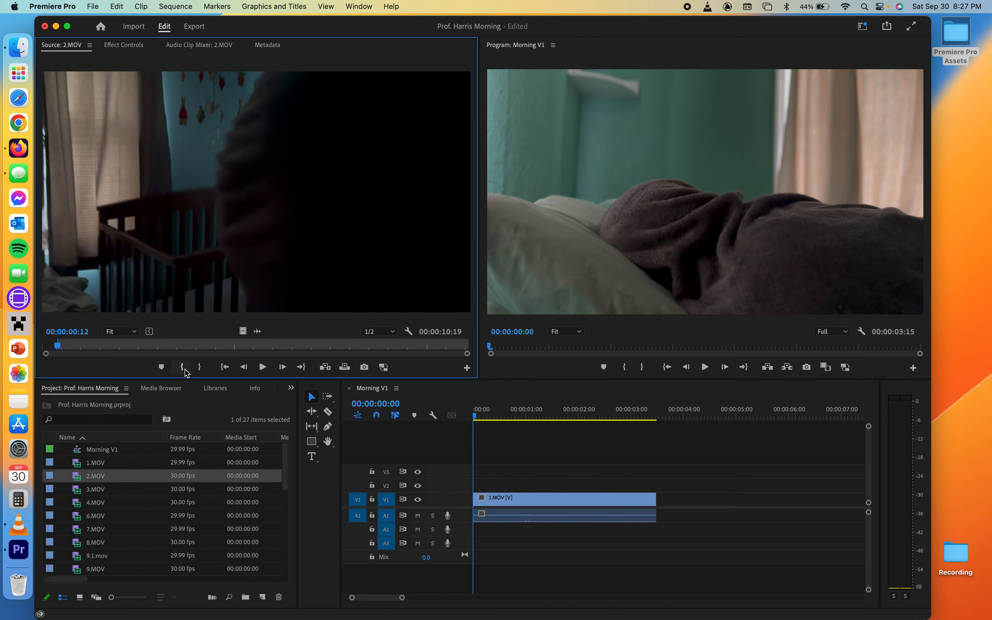
- Play 2.MOV and mark an Out point at 00:00:09:14
key("space")
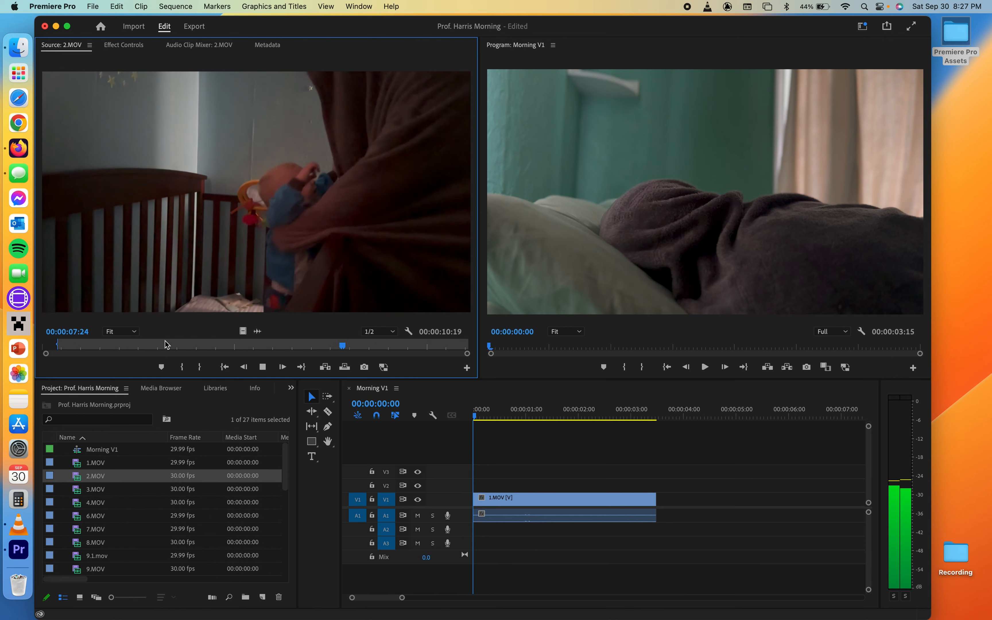
key("space")
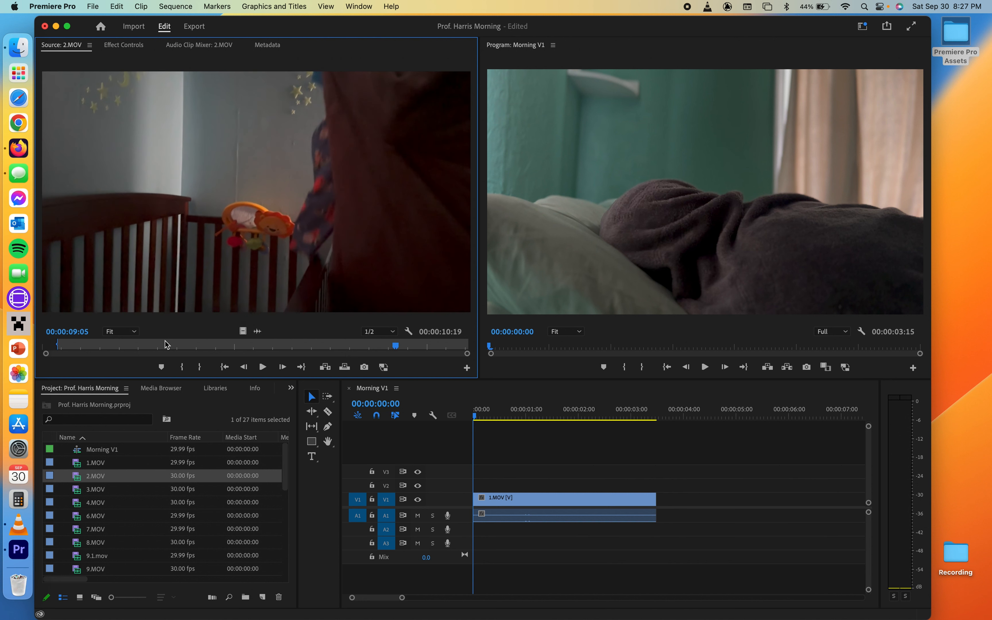
left_click(200, 367)
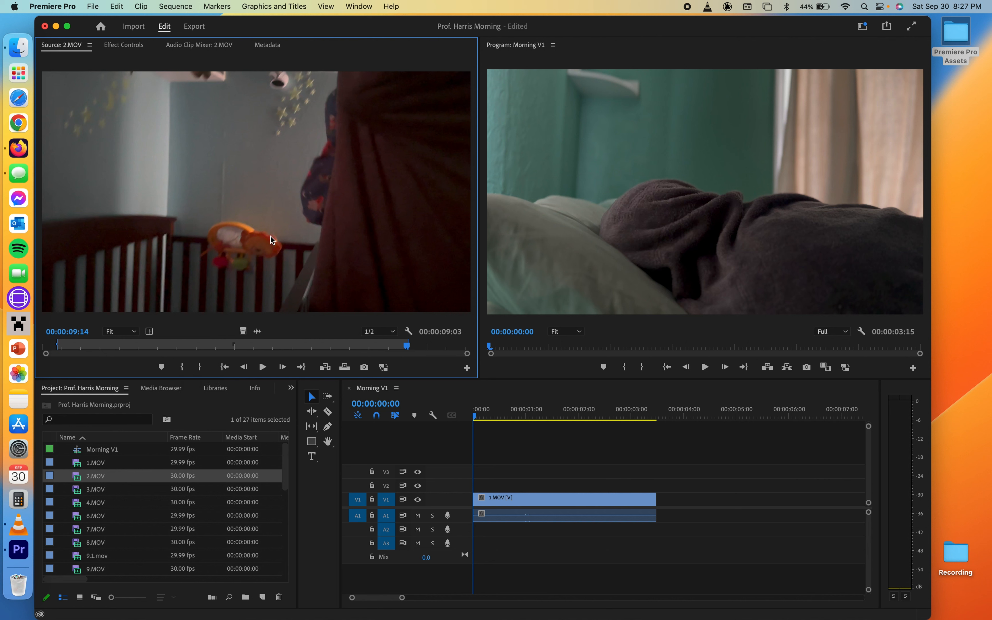
- Append the trimmed 2.MOV right after 1.MOV in Morning V1 and play the sequence from the start
left_click_drag(487, 214, 658, 511)
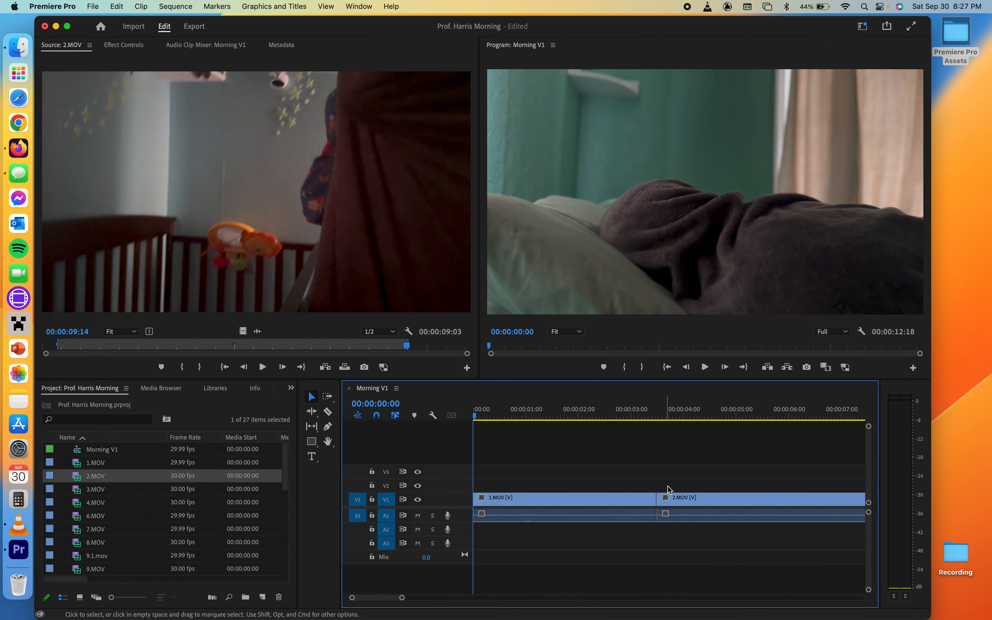
mouse_move(381, 597)
left_mouse_down()
mouse_move(443, 599)
mouse_move(381, 600)
left_mouse_up()
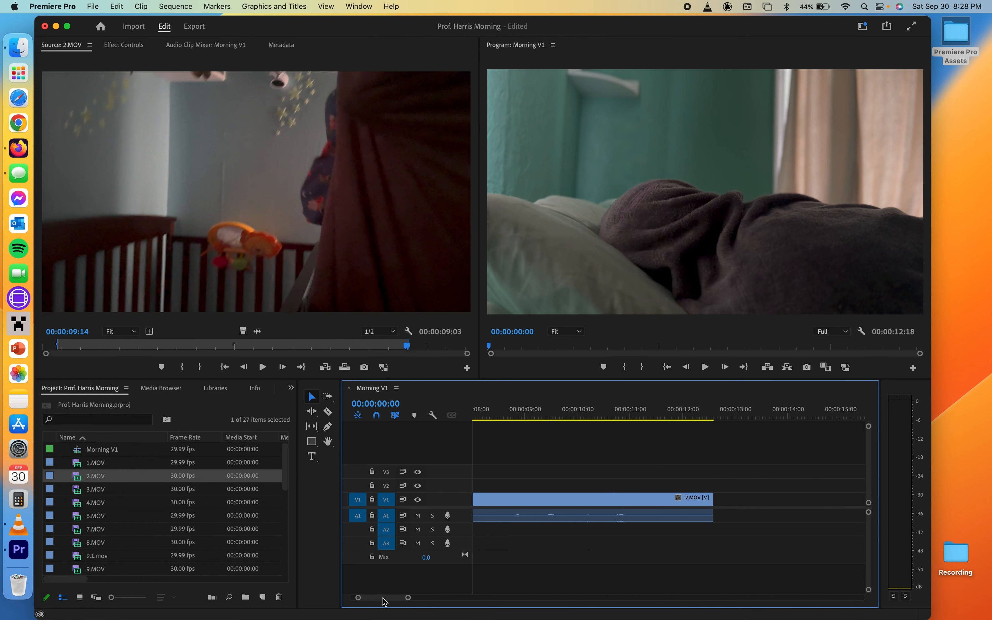
left_click_drag(410, 599, 476, 598)
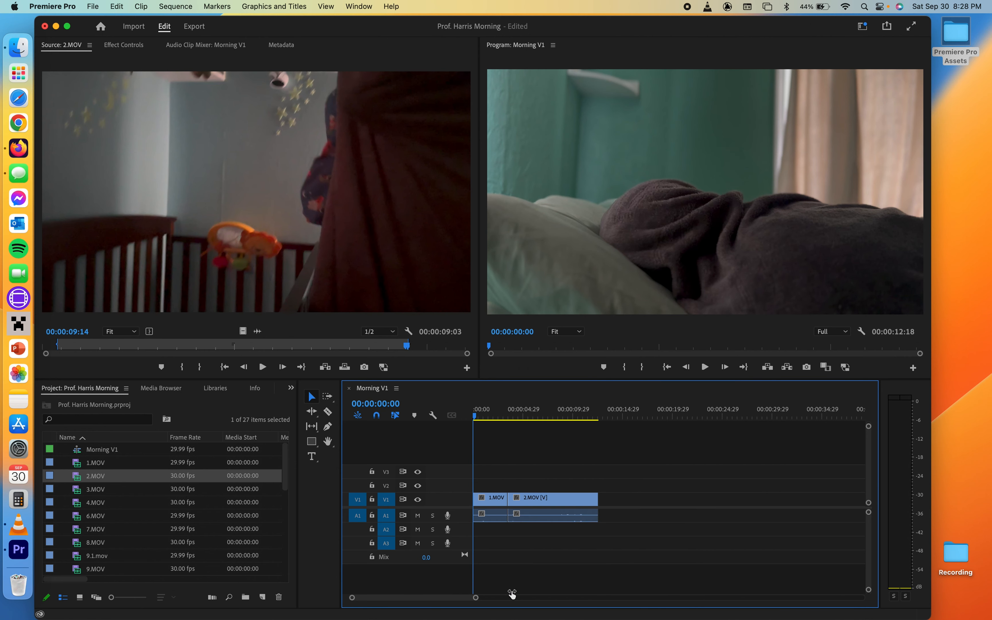
left_click_drag(497, 416, 475, 418)
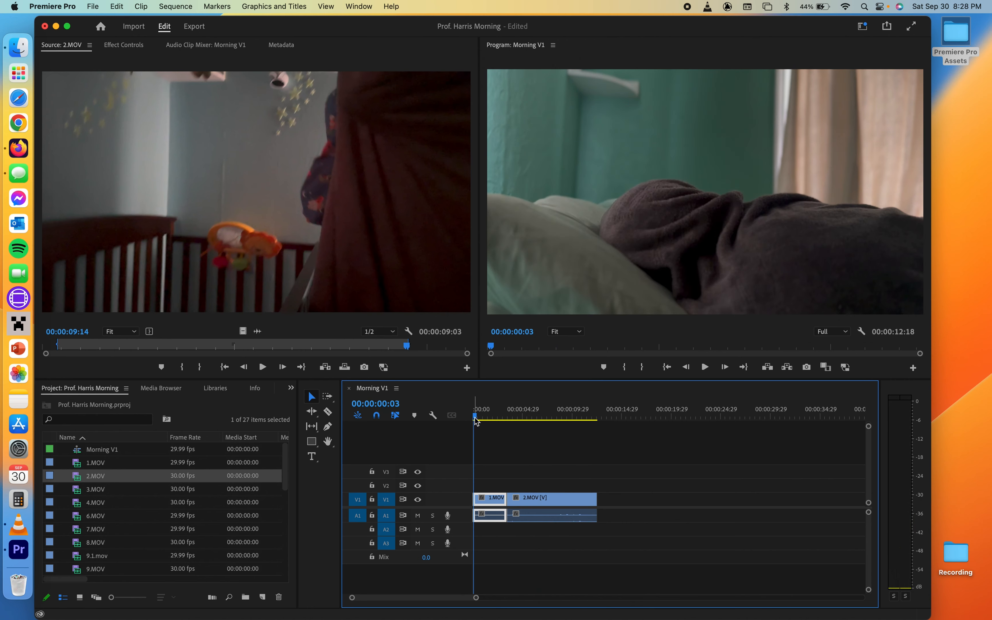
key("space")
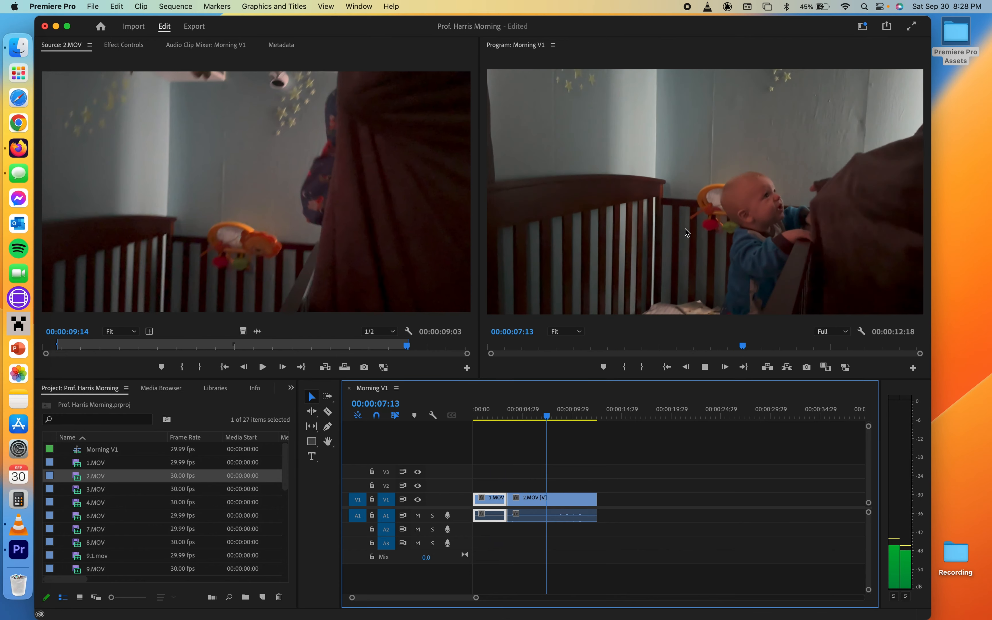
left_click(652, 238)
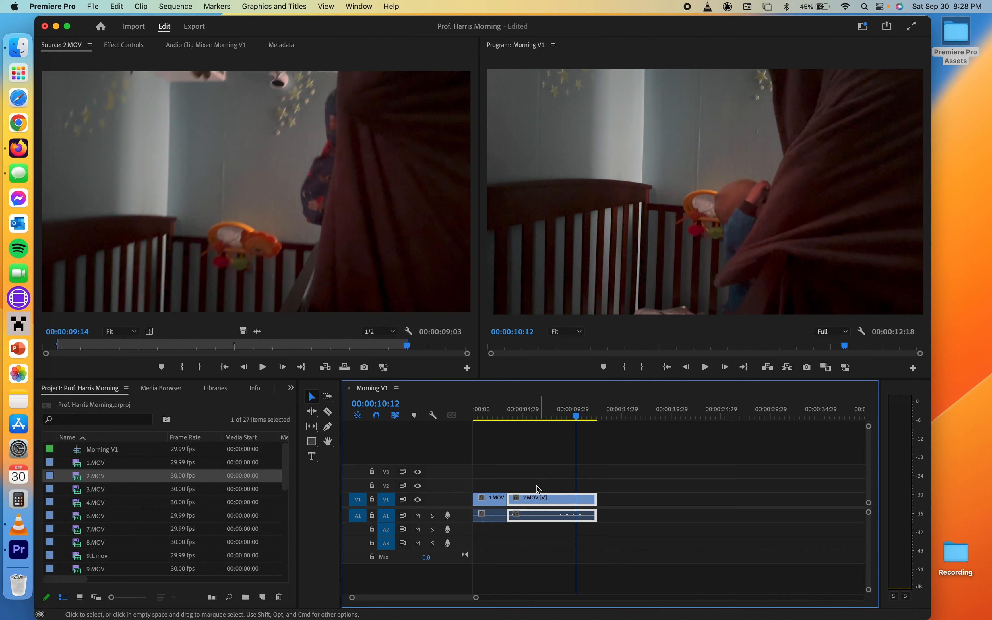
- Move the 2.MOV clip along the timeline and back beside 1.MOV
left_click_drag(529, 499, 565, 497)
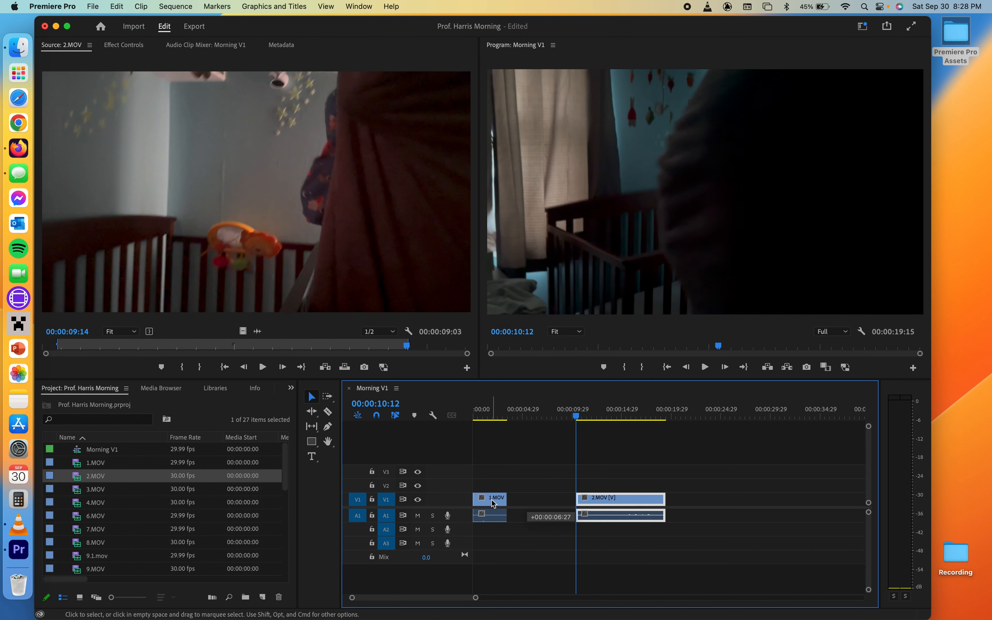
left_click_drag(494, 503, 535, 509)
left_click(514, 468)
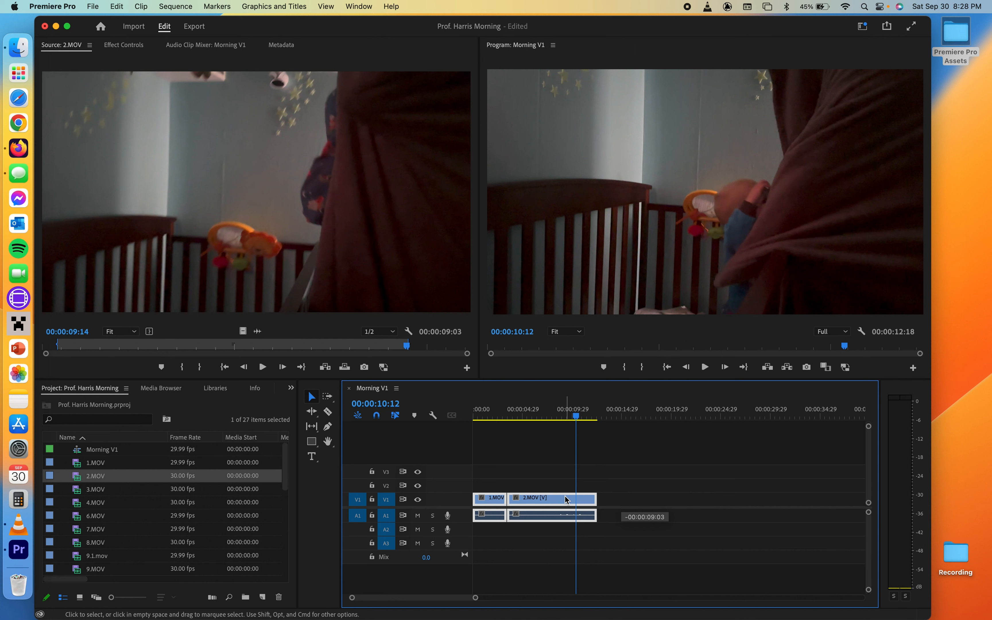
scroll(565, 497, "up", 3)
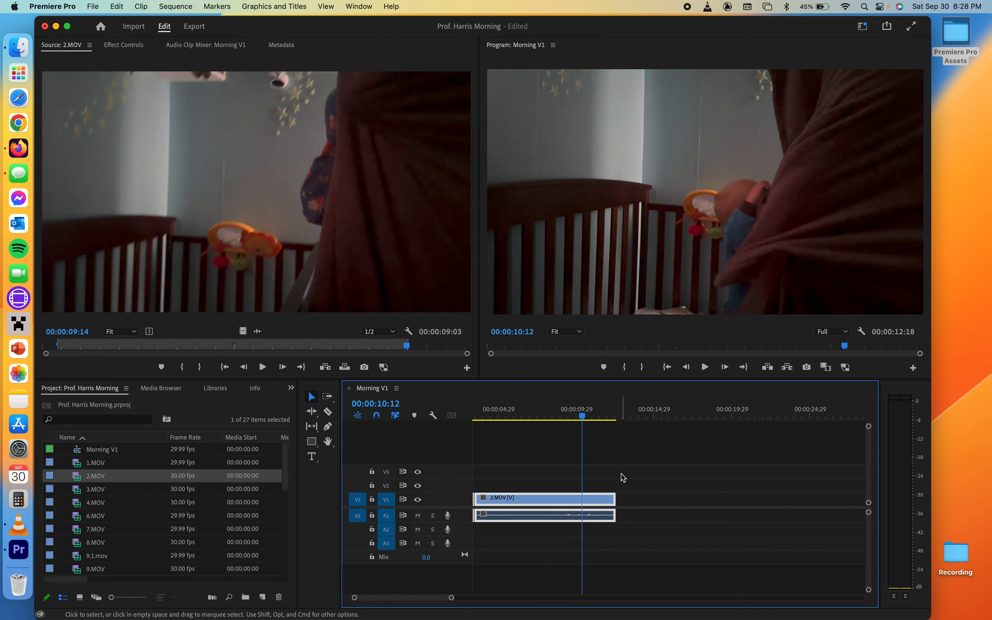
- Trim the end of the 2.MOV clip shorter, then undo the trim
left_click(623, 511)
left_click_drag(613, 500, 534, 501)
mouse_move(517, 418)
left_mouse_down()
mouse_move(494, 416)
mouse_move(541, 415)
mouse_move(521, 415)
left_mouse_up()
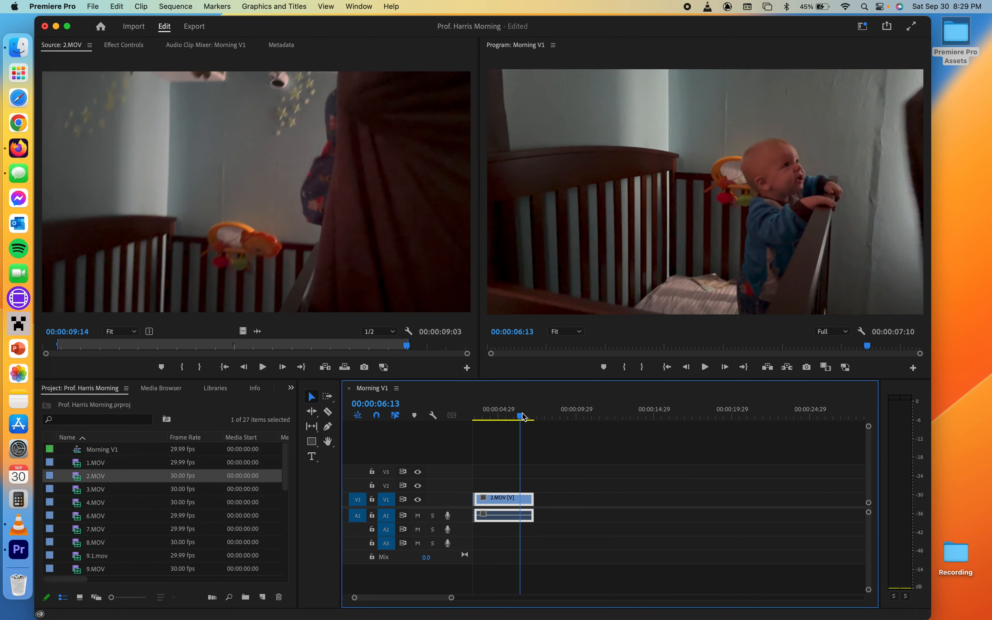
key("super+z")
- Extend the end of the 2.MOV clip, then undo the extension
scroll(536, 483, "left", 3)
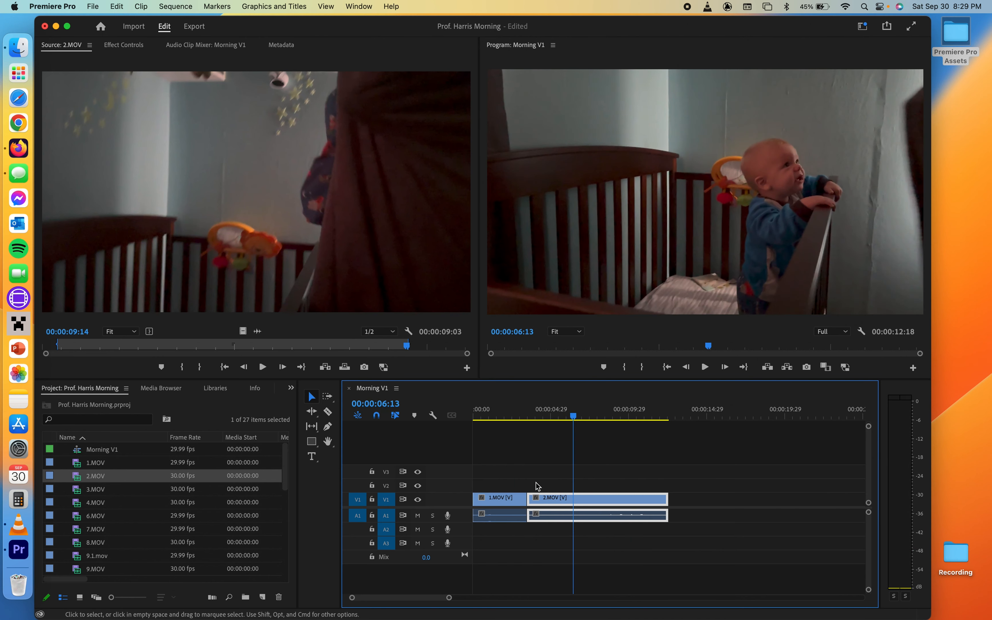
left_click(511, 468)
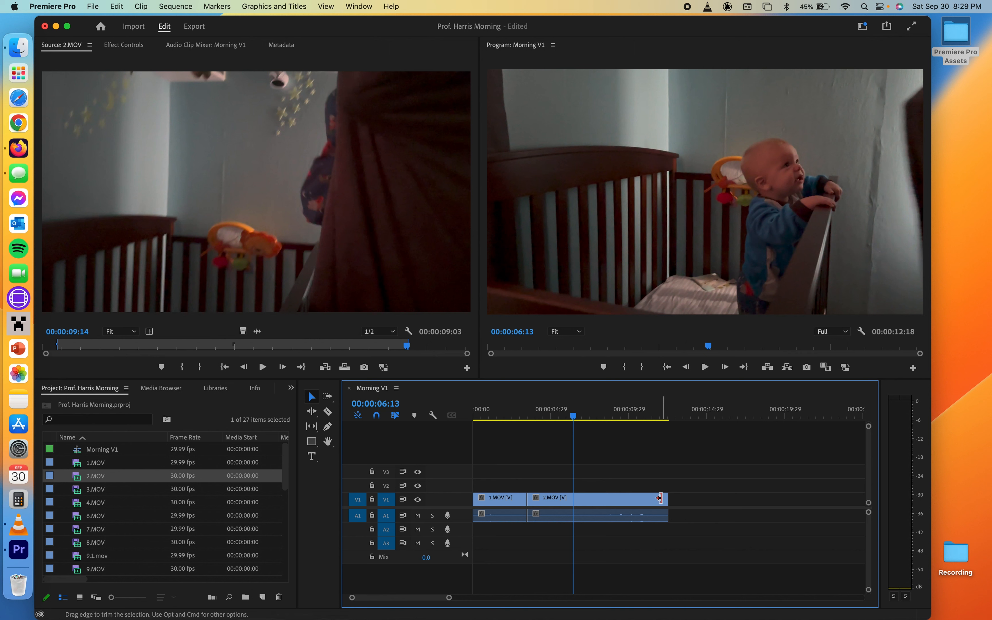
left_click_drag(664, 499, 735, 502)
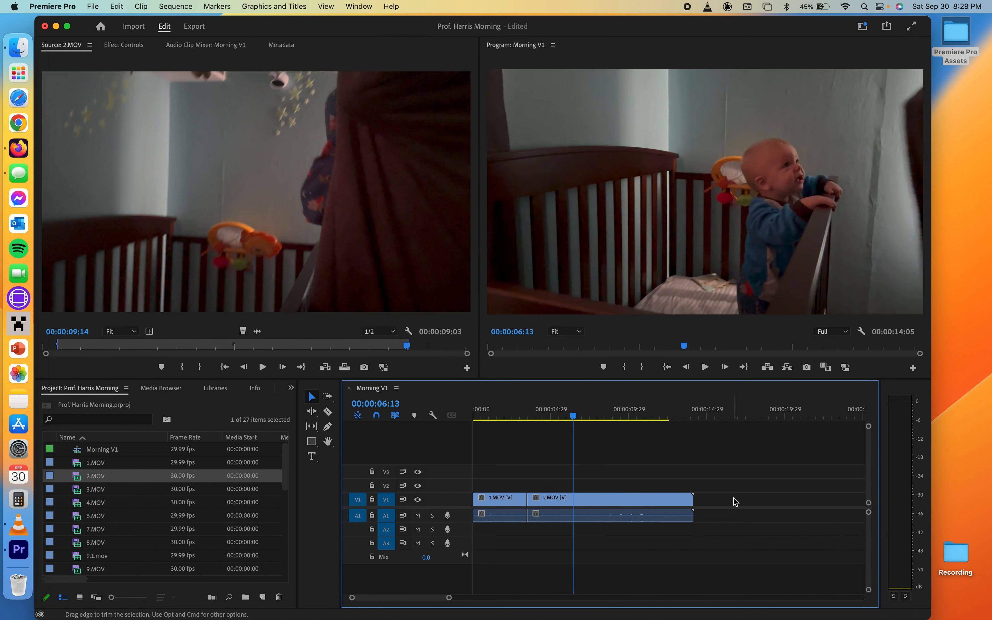
key("super+z")
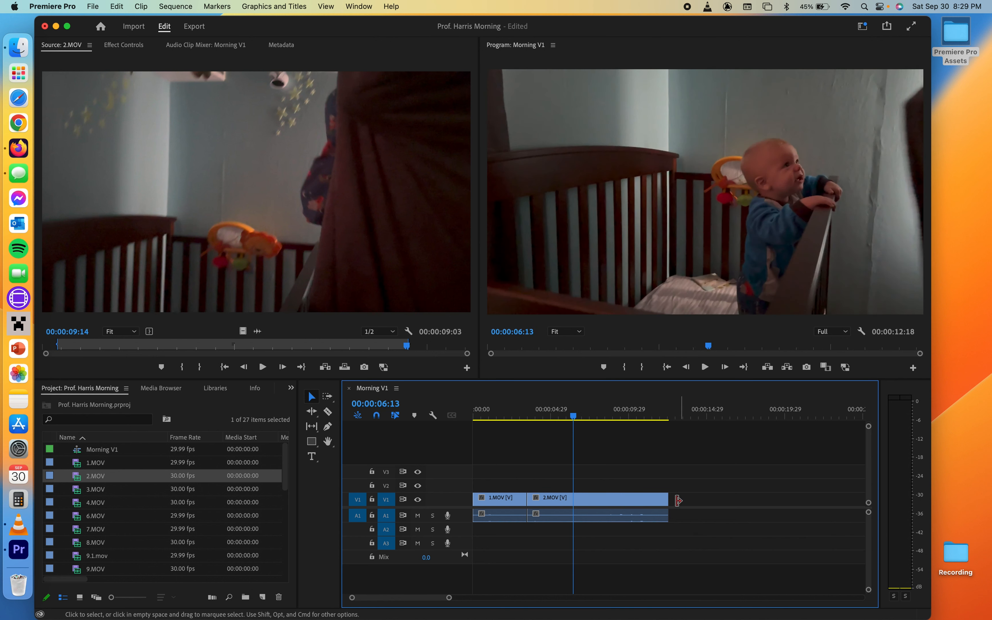
- Trim the start of the 2.MOV clip, leaving a gap after 1.MOV, then undo the trim
left_click_drag(530, 497, 559, 497)
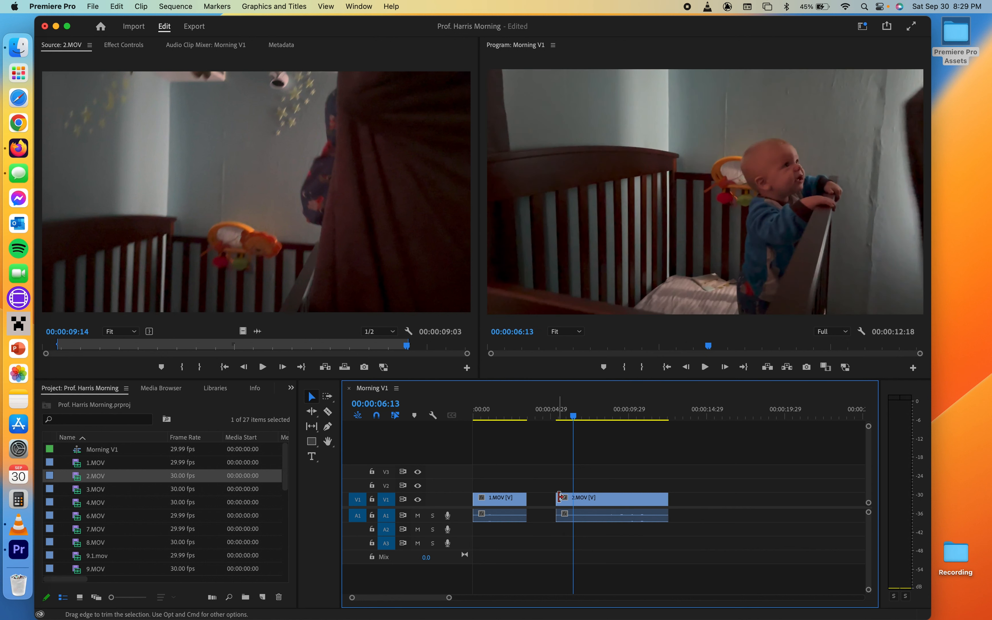
left_click_drag(574, 419, 541, 419)
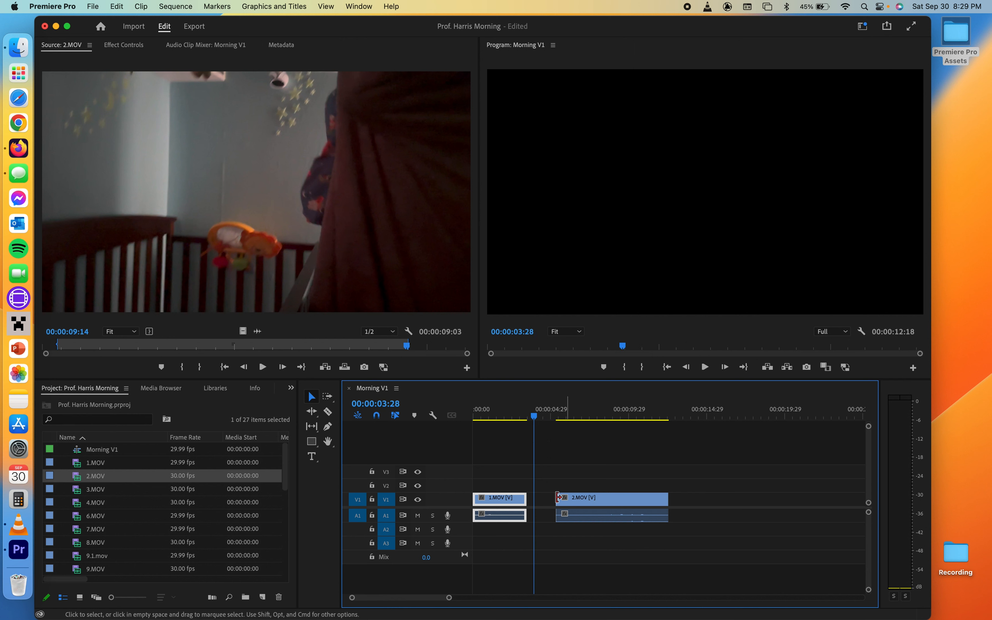
left_click_drag(539, 422, 578, 412)
key("super+z")
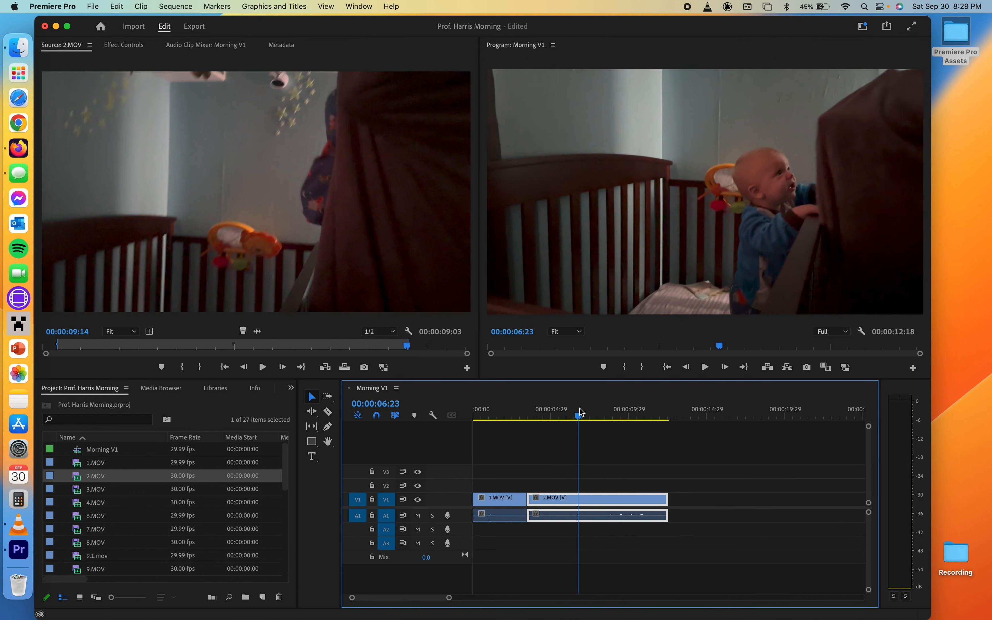
- Open 4.MOV in the Source monitor, mark an Out point, and add the clip to the sequence after 2.MOV
key("minus")
key("minus")
key("minus")
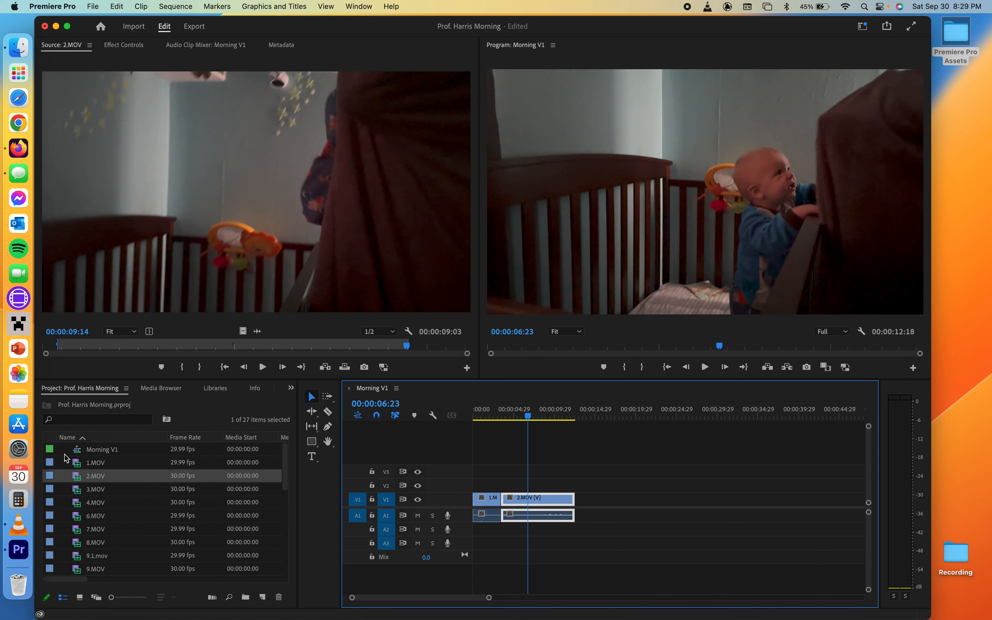
left_click_drag(71, 493, 113, 486)
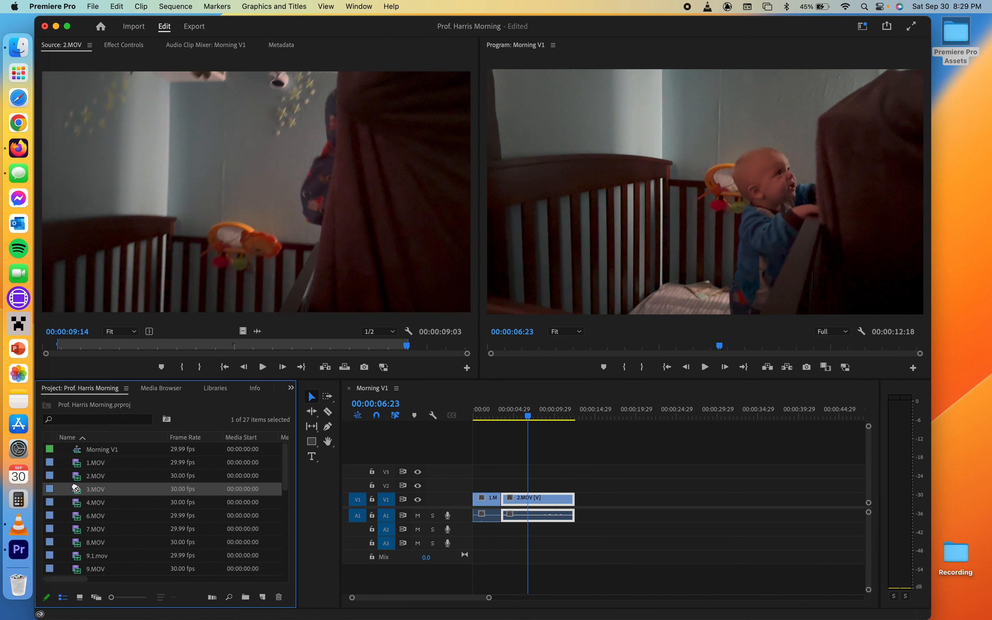
double_click(80, 494)
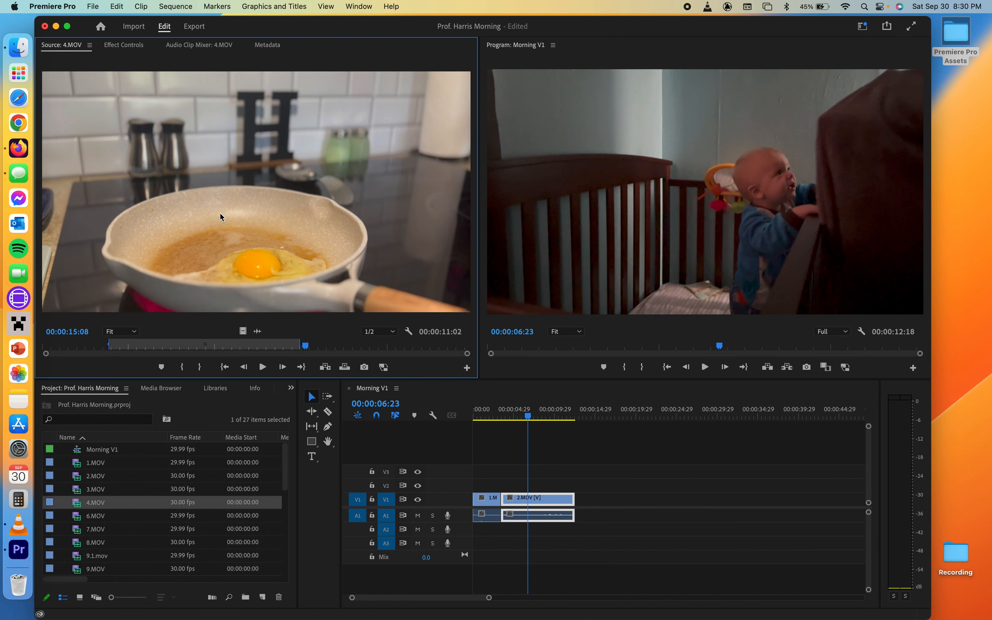
left_click_drag(201, 348, 157, 350)
key("space")
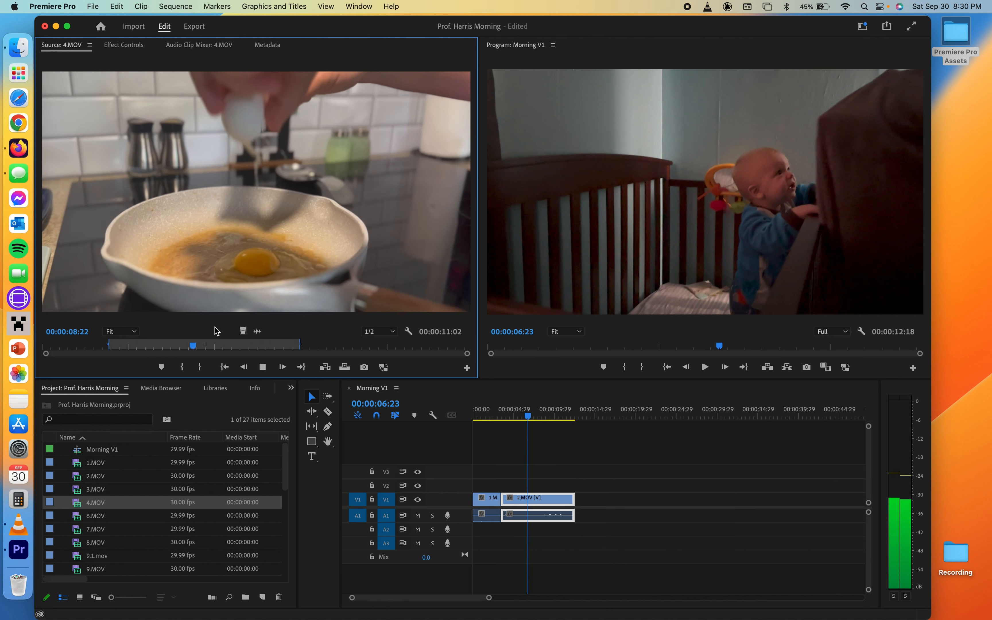
key("space")
key("o")
left_click_drag(228, 186, 580, 517)
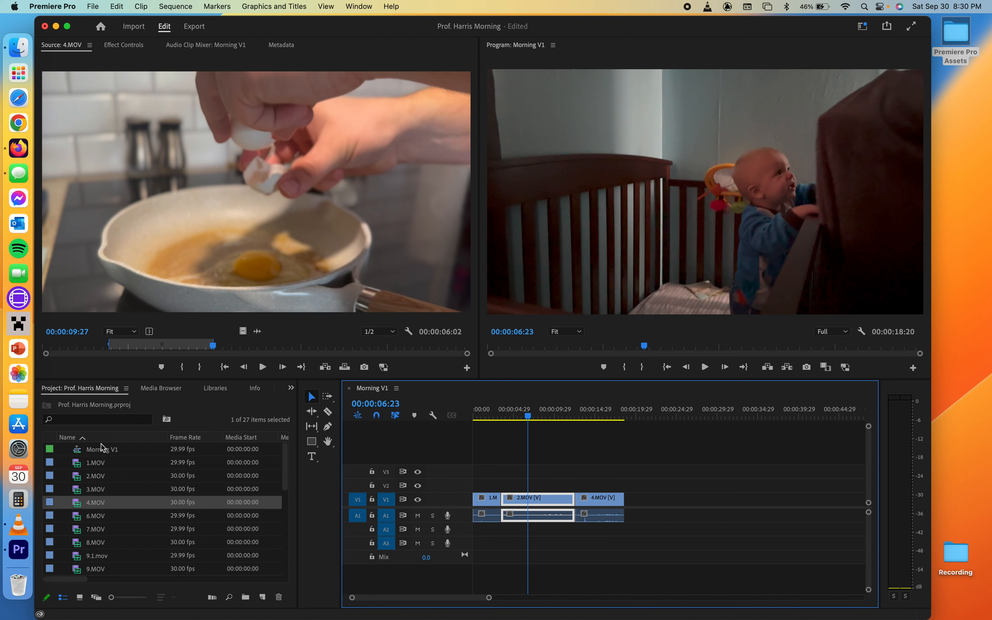
- Mark the full 4.MOV clip to its end and add it to the sequence after the first 4.MOV clip
left_click(206, 277)
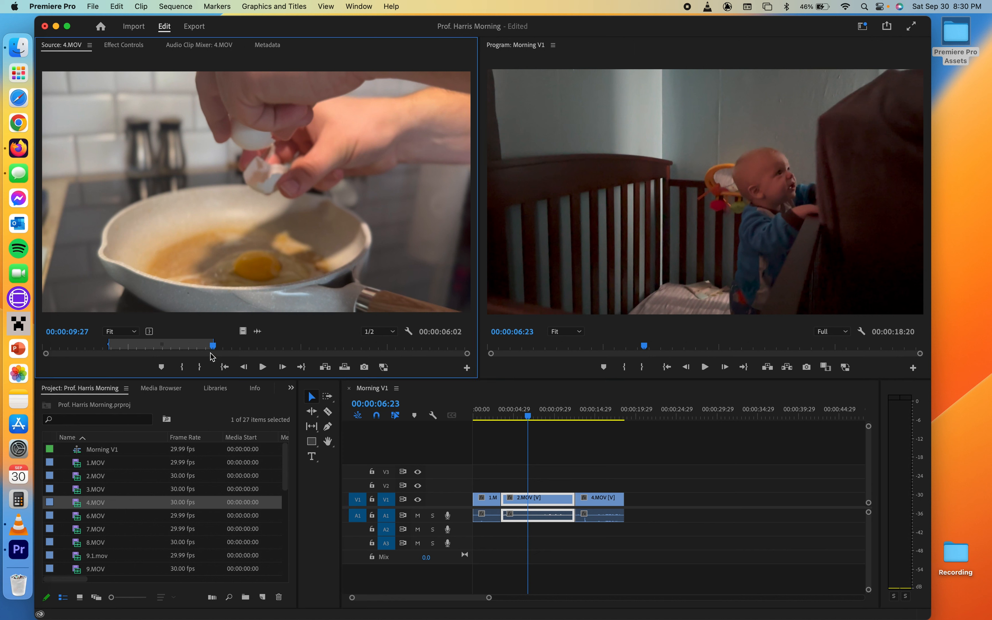
left_click_drag(174, 349, 24, 353)
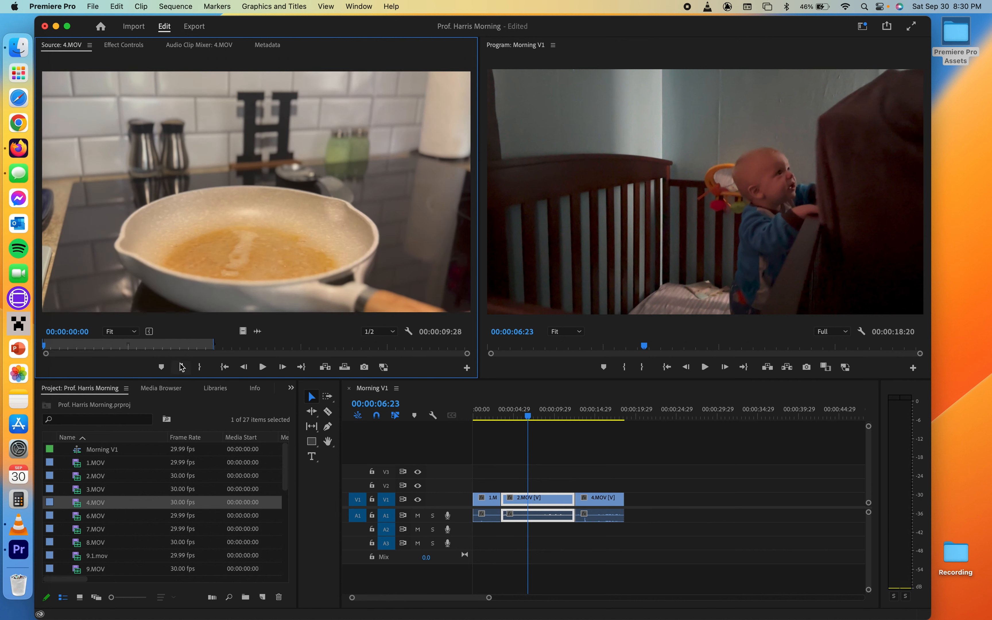
left_click_drag(195, 352, 545, 373)
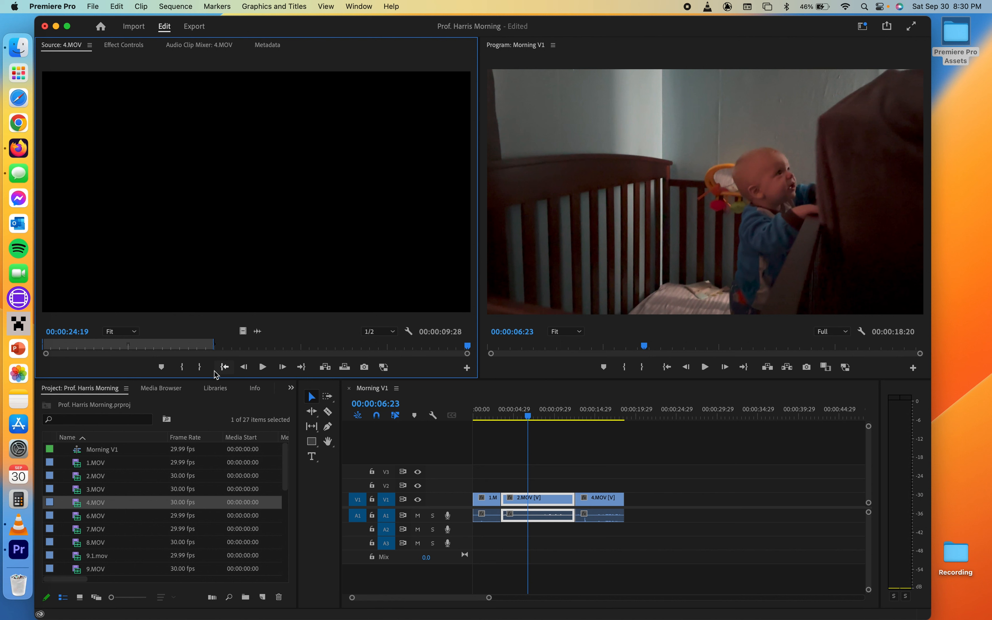
left_click(200, 370)
left_click_drag(277, 258, 617, 502)
- Delete the shorter 4.MOV clip and move the full 4.MOV clip back against 2.MOV
left_click(599, 497)
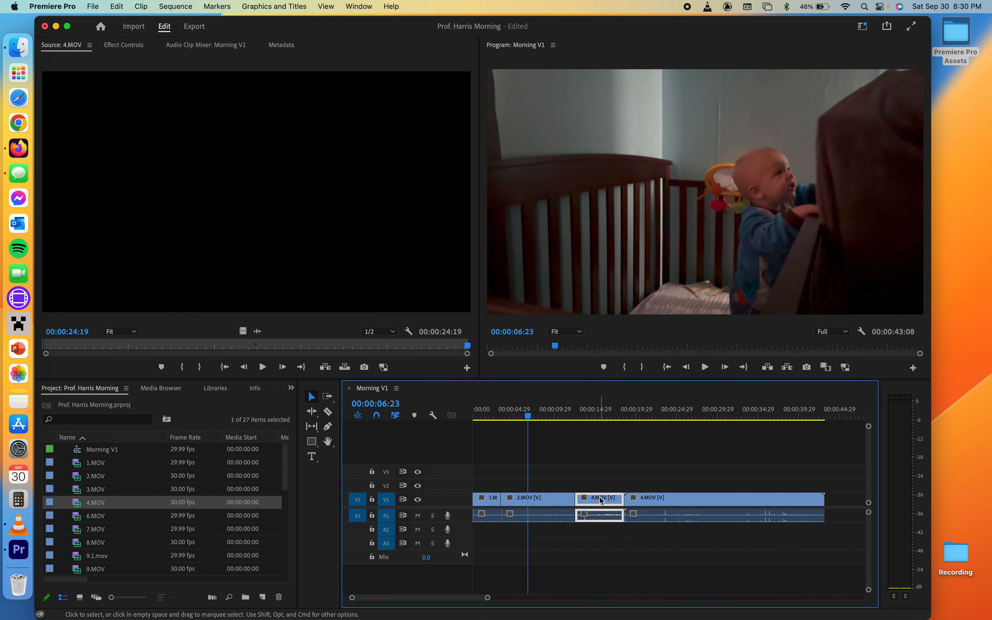
key("Delete")
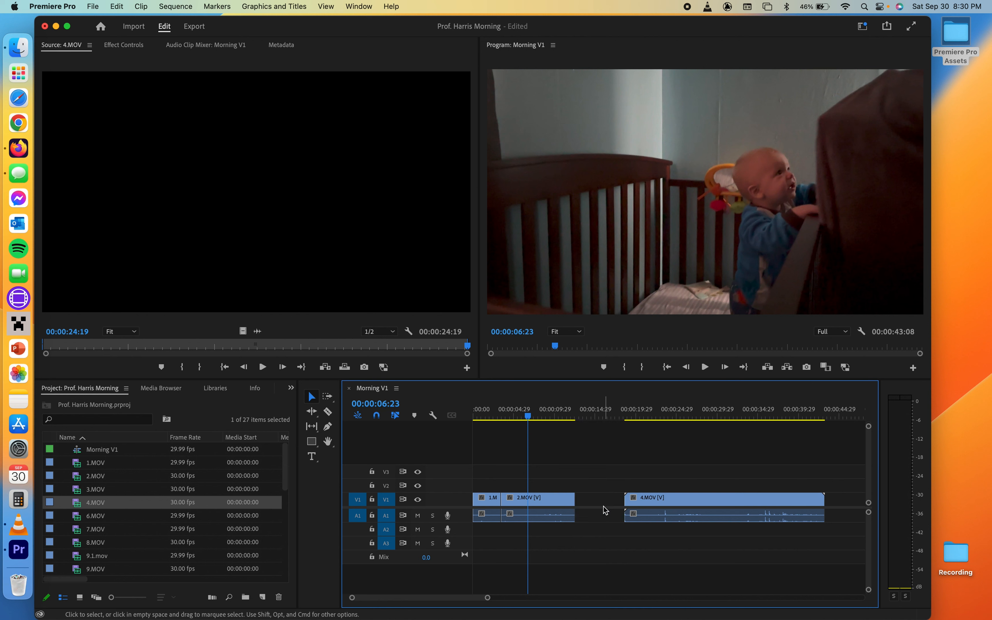
left_click_drag(658, 503, 581, 506)
- Split the 4.MOV clip with the Razor tool at about 00:00:24:14 and 00:00:28:27
left_click(547, 412)
left_click_drag(546, 412, 676, 422)
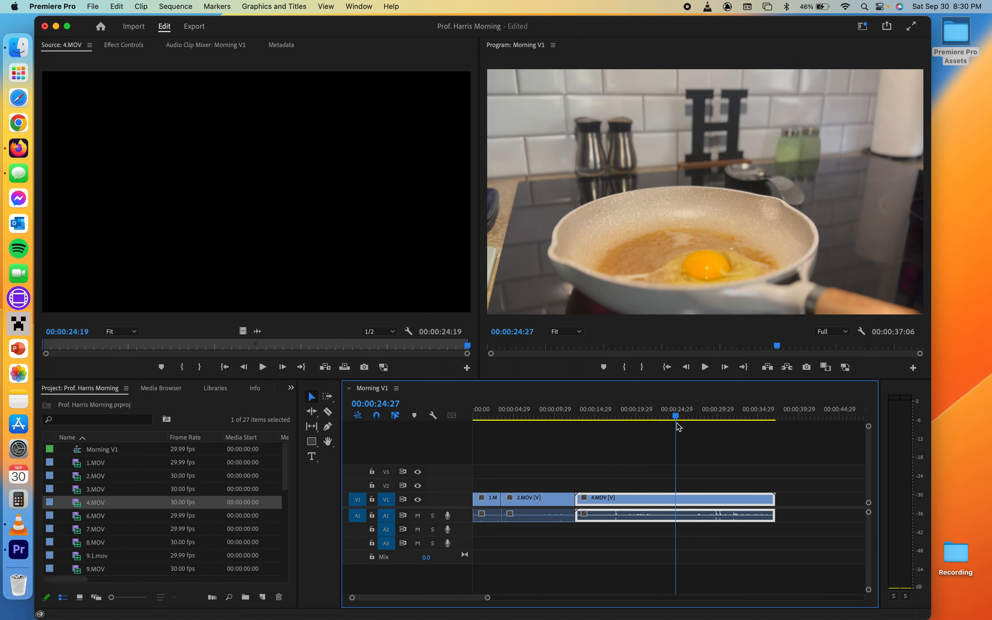
left_click(330, 416)
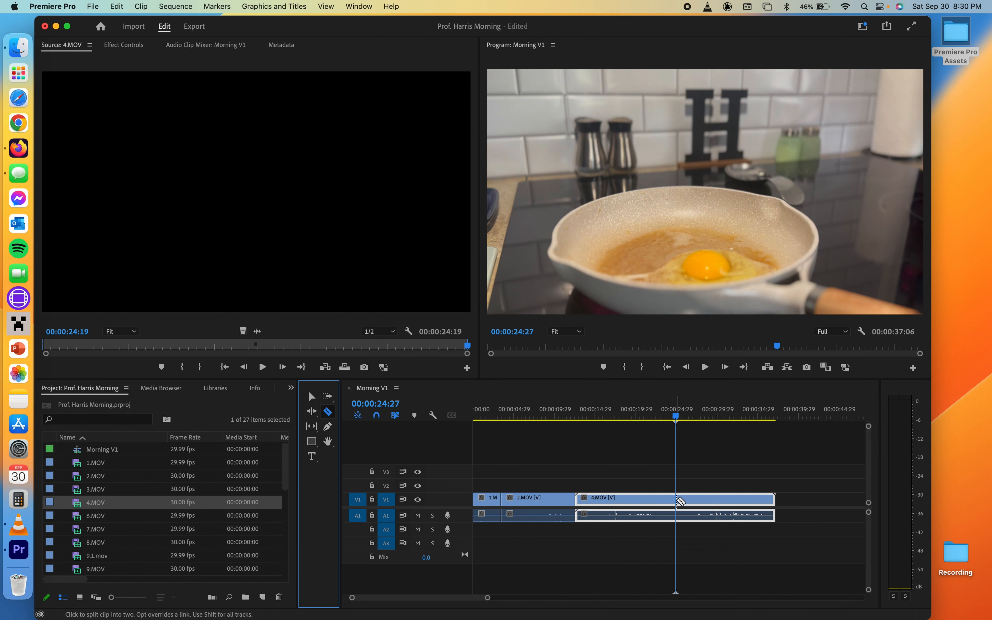
mouse_move(674, 422)
left_mouse_down()
mouse_move(658, 422)
mouse_move(692, 422)
mouse_move(638, 422)
mouse_move(671, 422)
left_mouse_up()
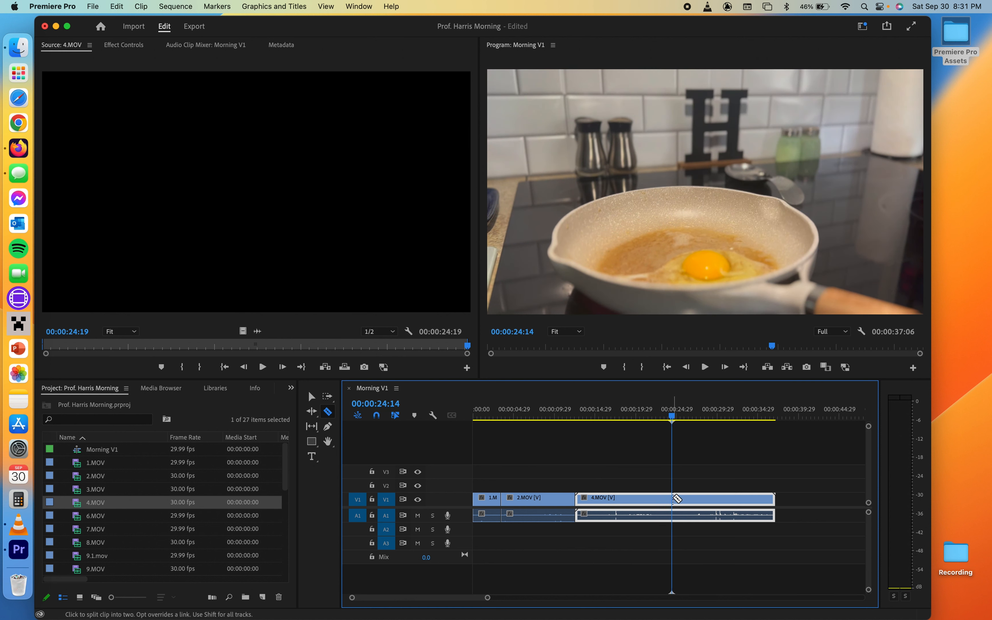
left_click(677, 499)
left_click_drag(672, 418, 709, 420)
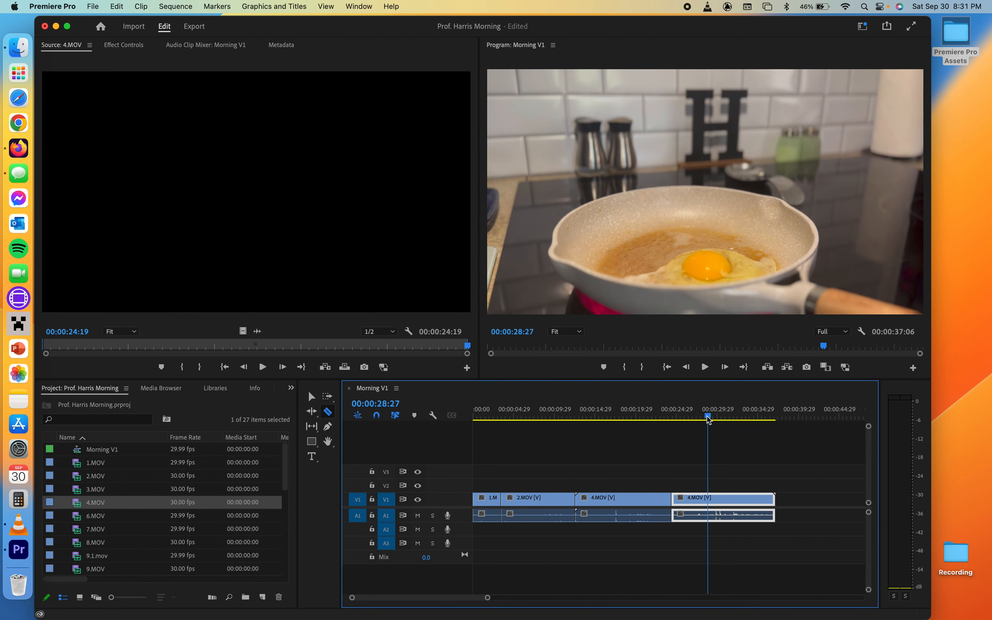
left_click(712, 501)
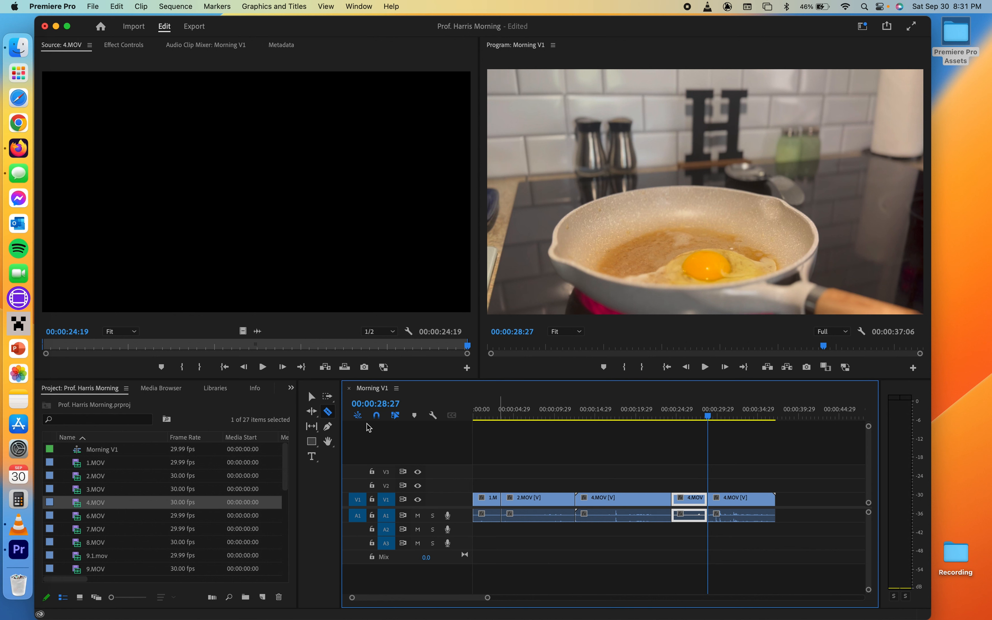
- Delete the middle 4.MOV segment and slide the last segment left to close the gap
left_click(308, 397)
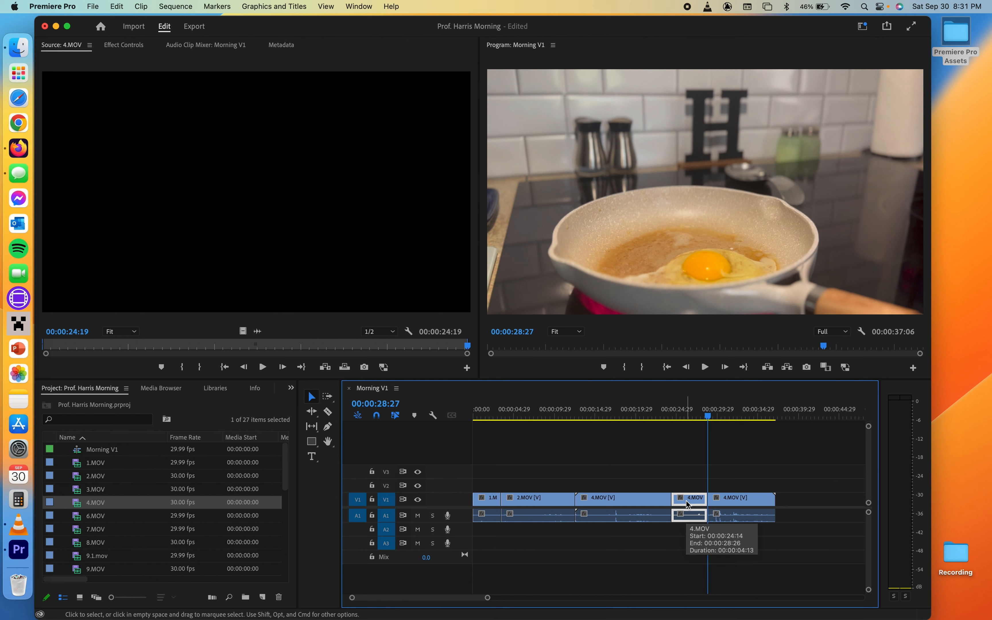
key("Delete")
left_click_drag(727, 505, 691, 504)
- Play back the sequence from about 00:00:15 to review the 4.MOV cuts
left_click_drag(669, 418, 607, 415)
key("space")
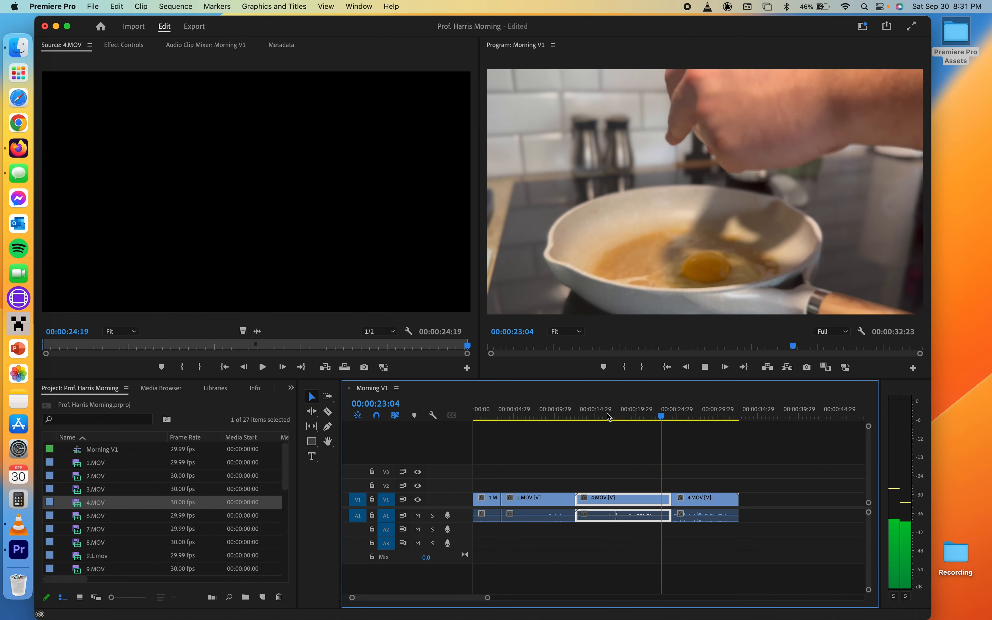
key("XF86AudioRaiseVolume")
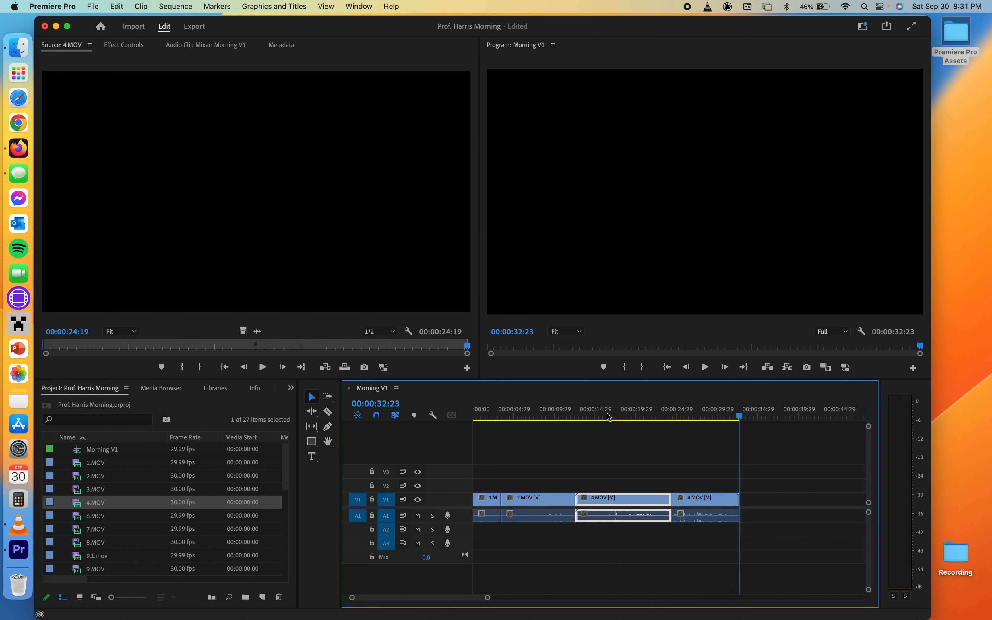
key("space")
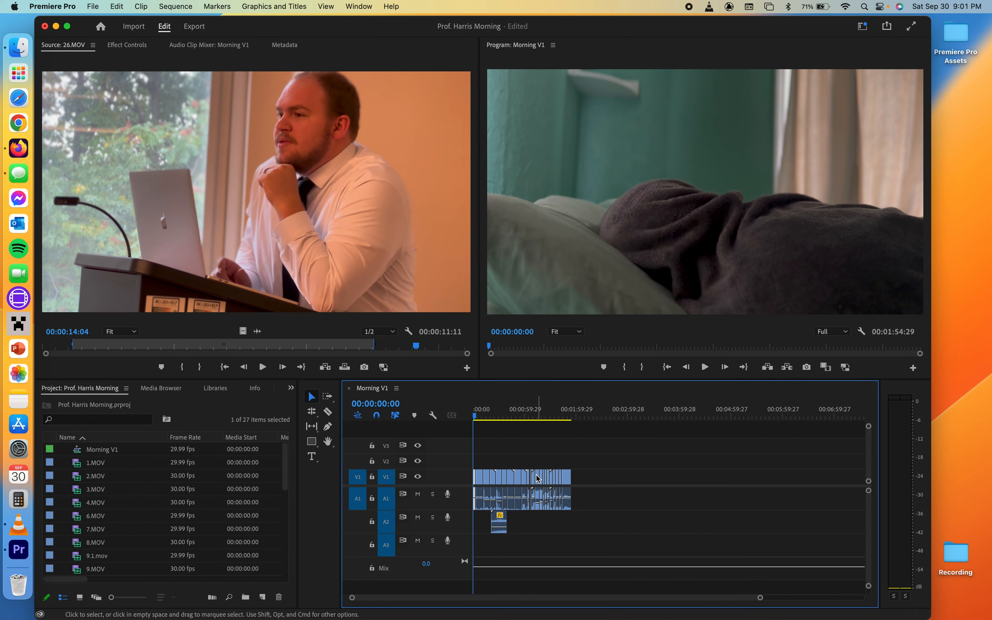
- Enlarge the timeline tracks and lower the 7.MOV clip's audio volume to about -22.9 dB
scroll(538, 477, "up", 5)
scroll(539, 477, "left", 10)
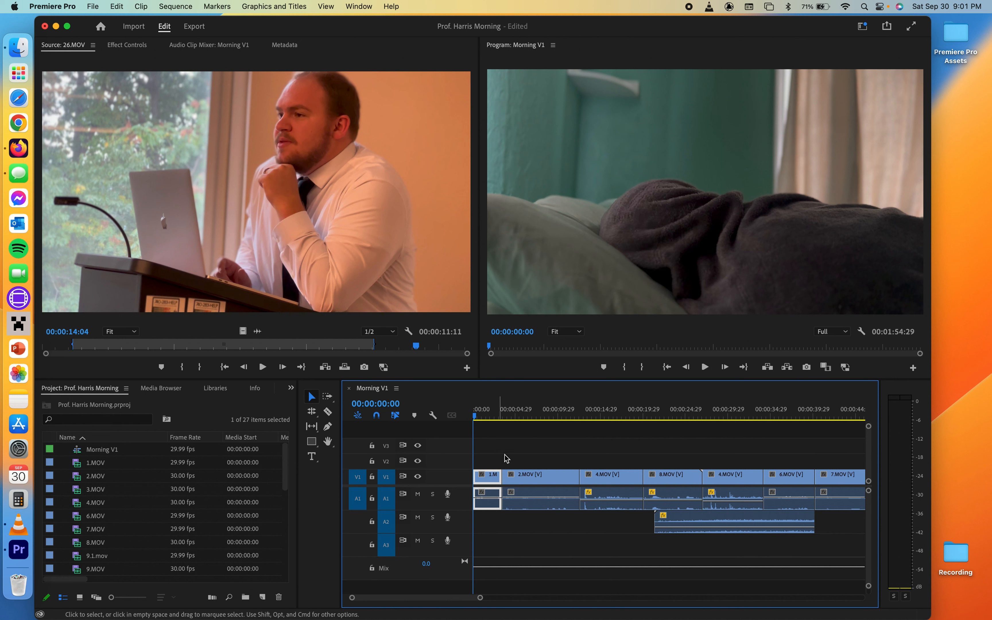
left_click(528, 448)
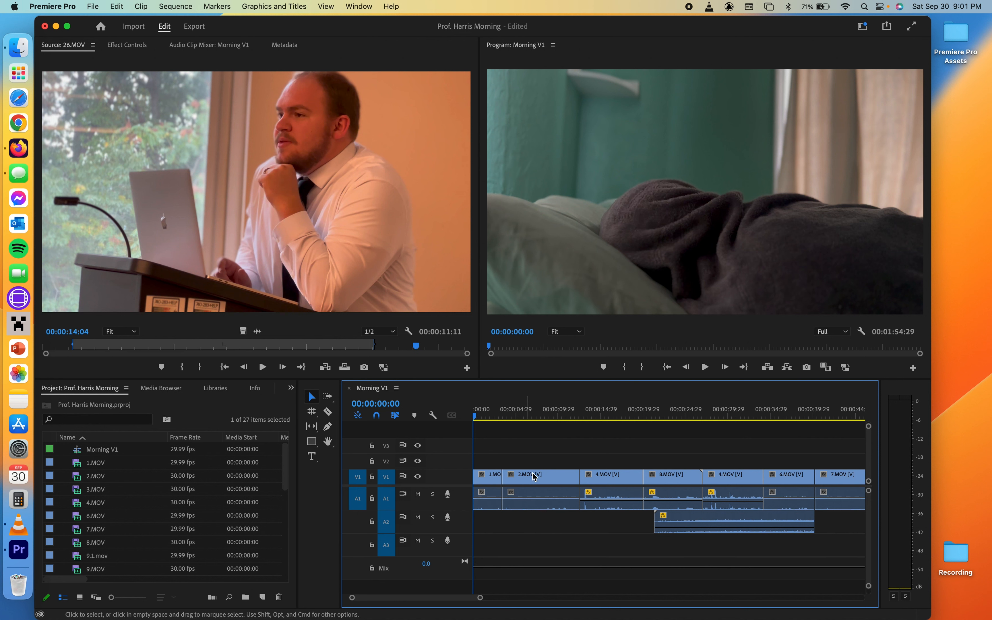
left_click(519, 477)
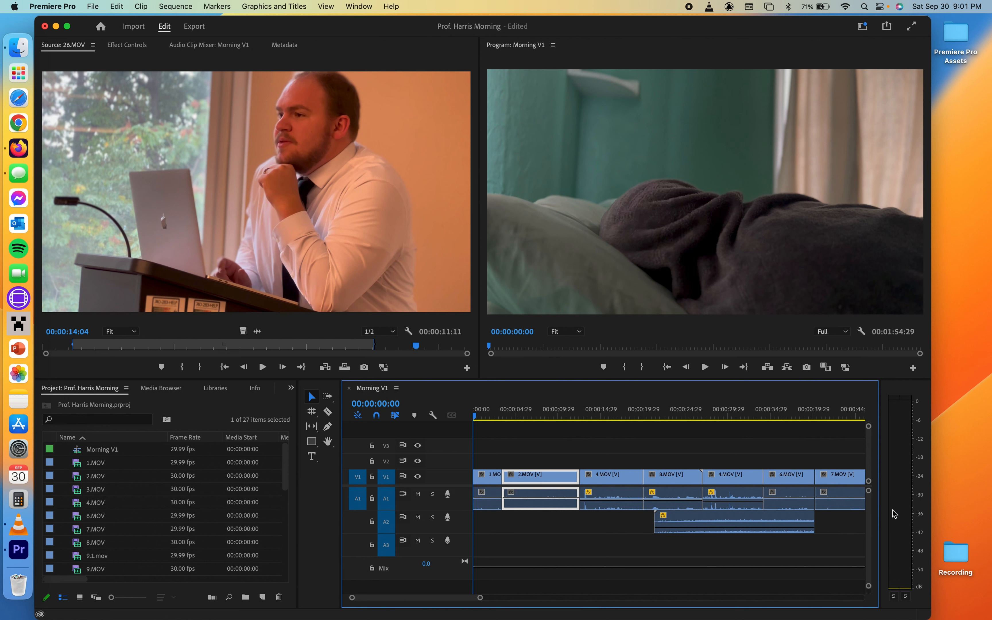
left_click_drag(870, 428, 869, 444)
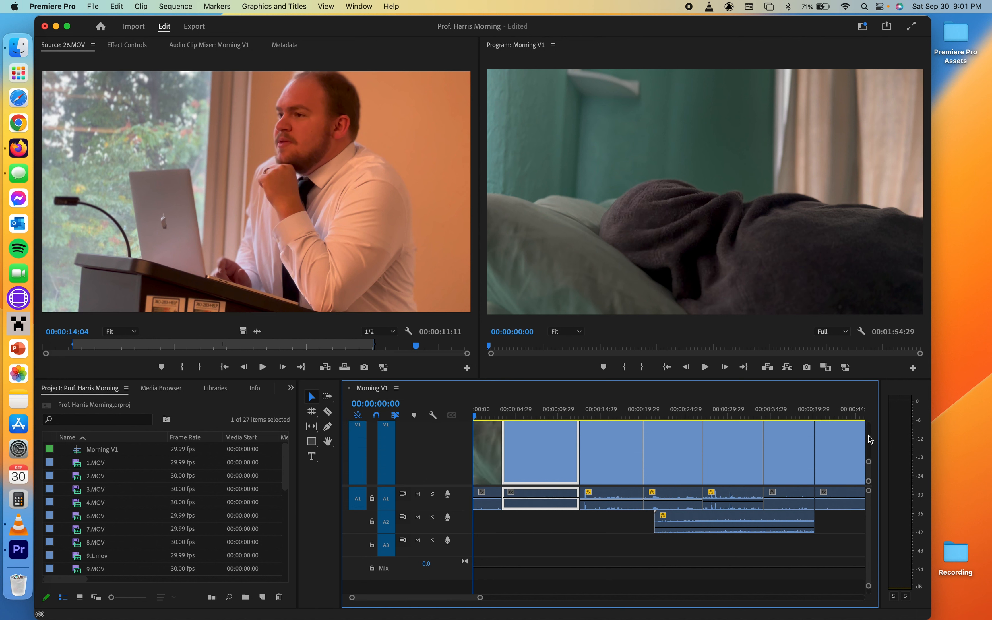
scroll(744, 460, "right", 3)
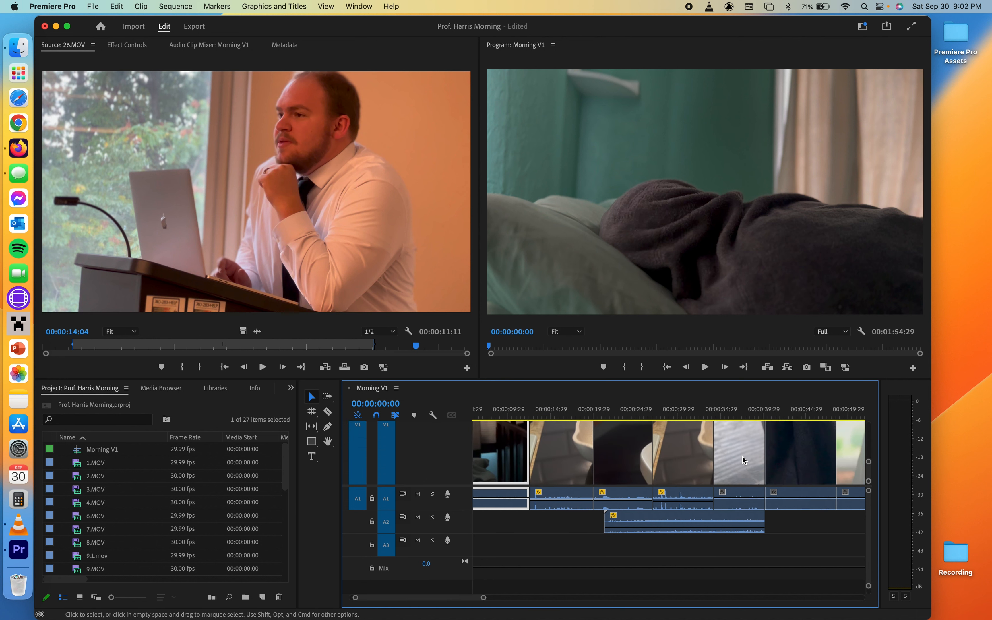
scroll(745, 460, "down", 1)
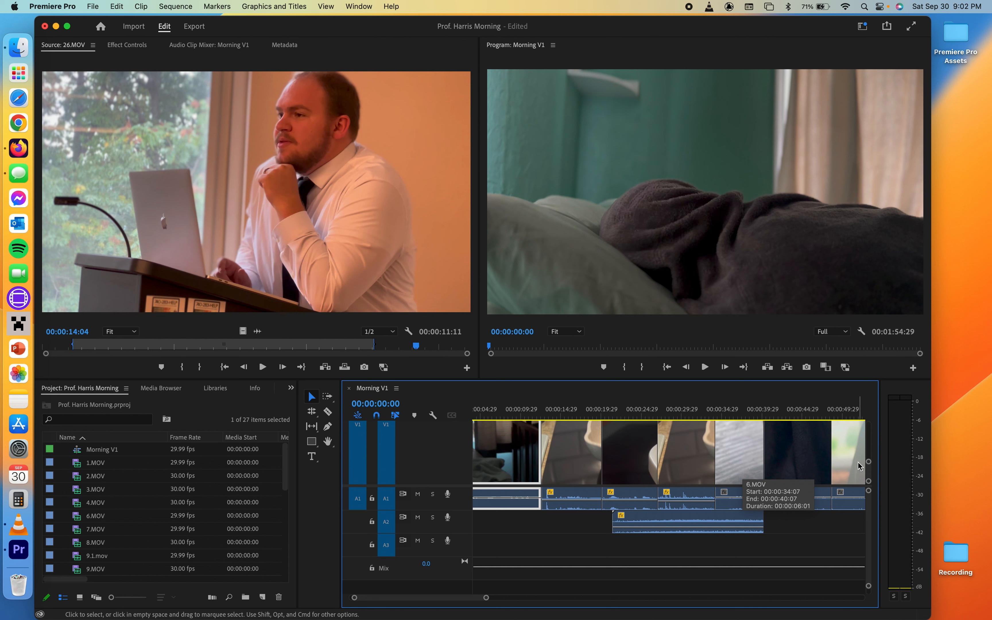
left_click_drag(868, 463, 872, 416)
scroll(799, 457, "right", 5)
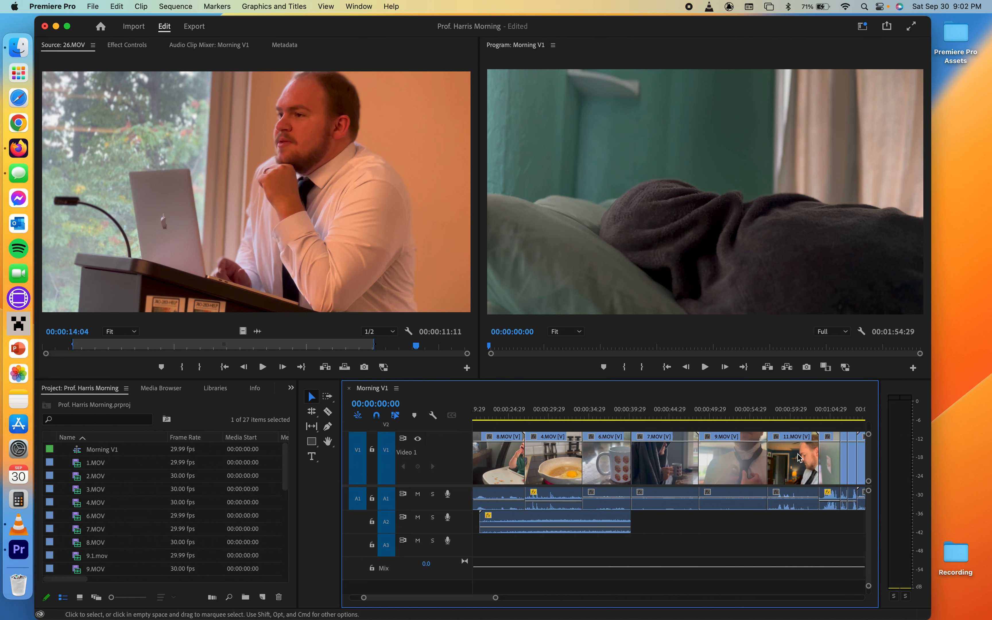
scroll(799, 458, "right", 5)
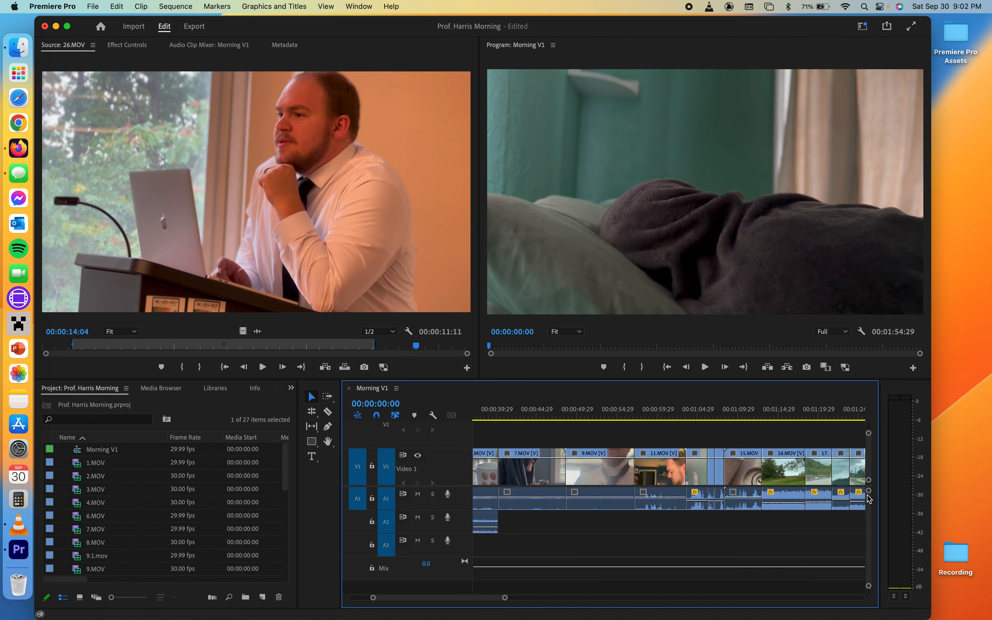
left_click_drag(869, 492, 870, 500)
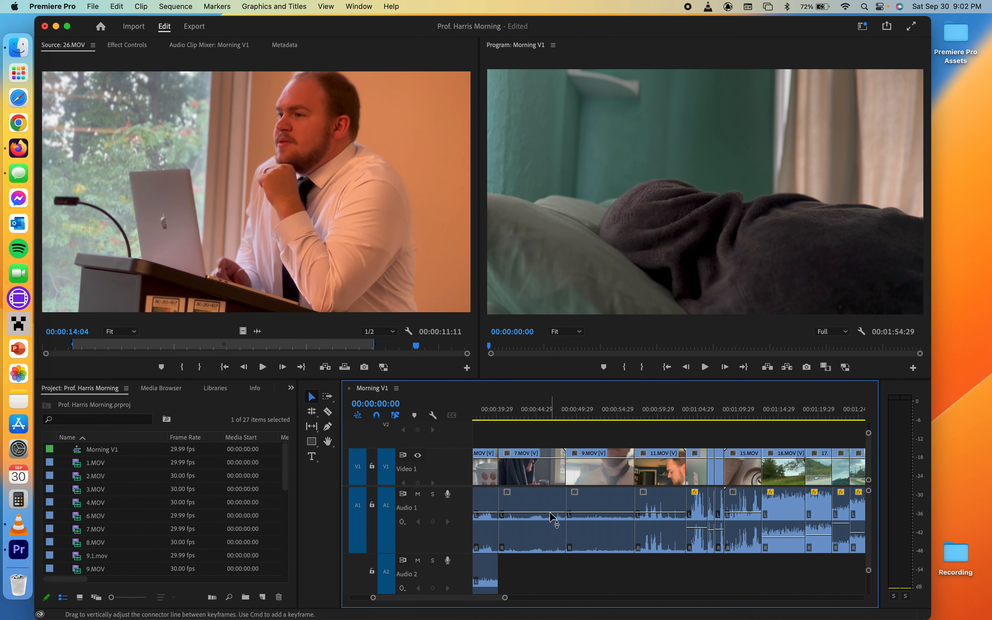
left_click(530, 515)
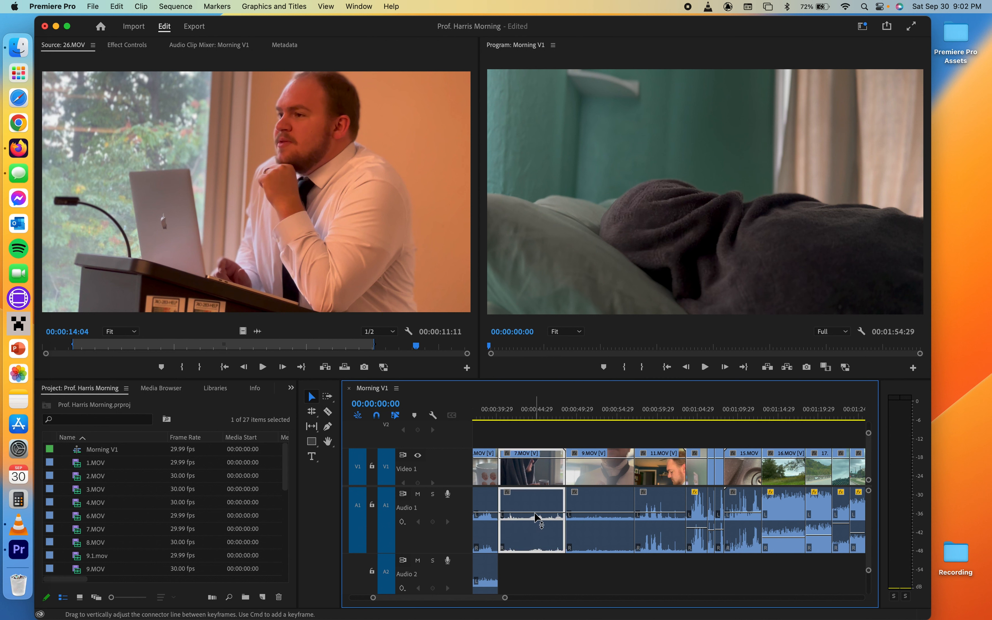
left_click_drag(534, 515, 534, 538)
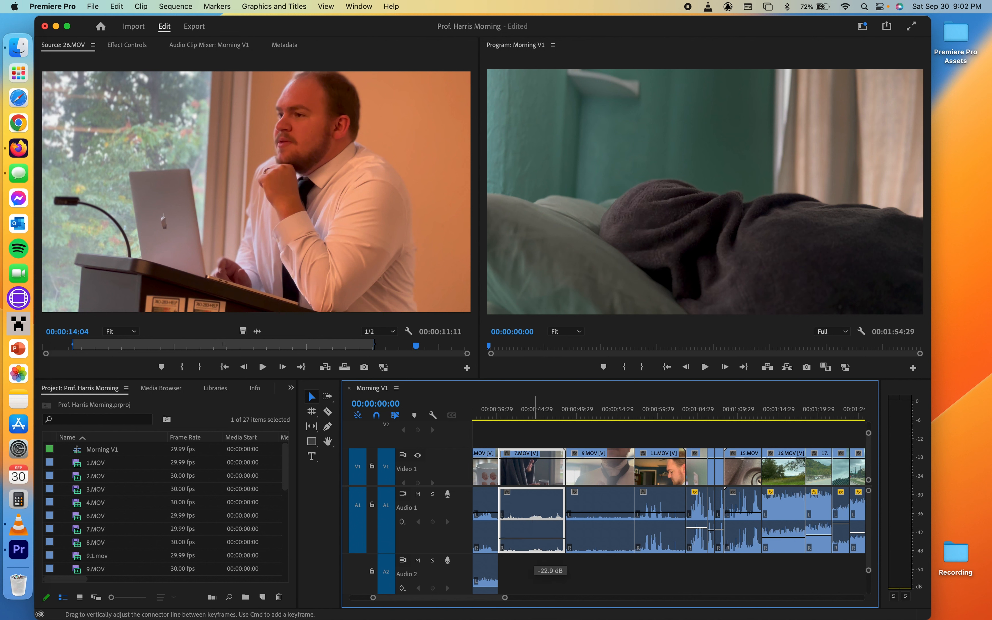
mouse_move(534, 538)
left_mouse_down()
mouse_move(534, 516)
mouse_move(534, 527)
left_mouse_up()
key("super+z")
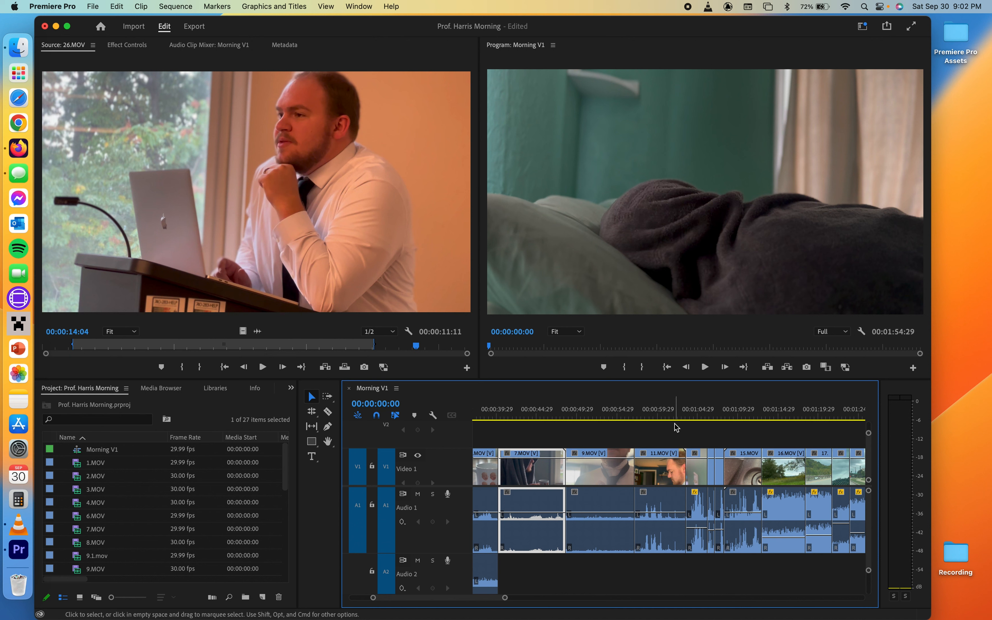
- Play back the sequence from about 00:00:59 and lower the 15.MOV clip's audio volume slightly
left_click(646, 419)
key("space")
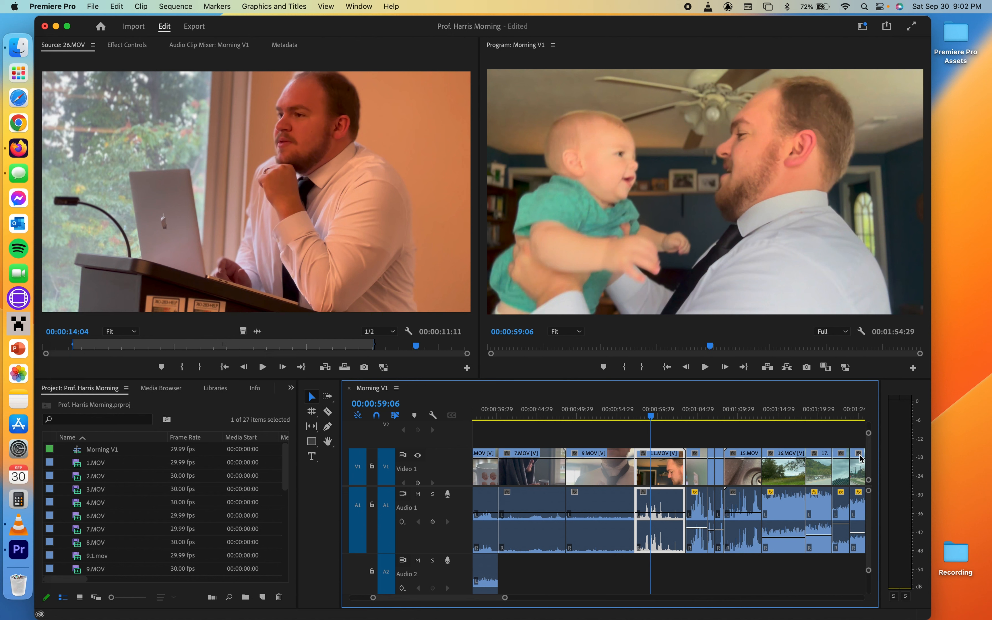
left_click(734, 416)
key("space")
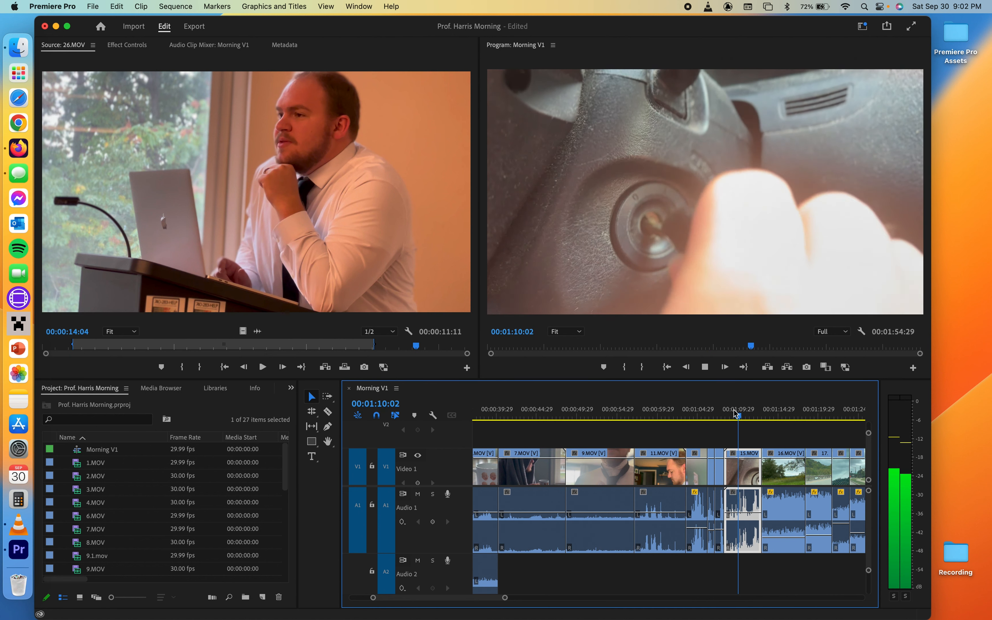
key("space")
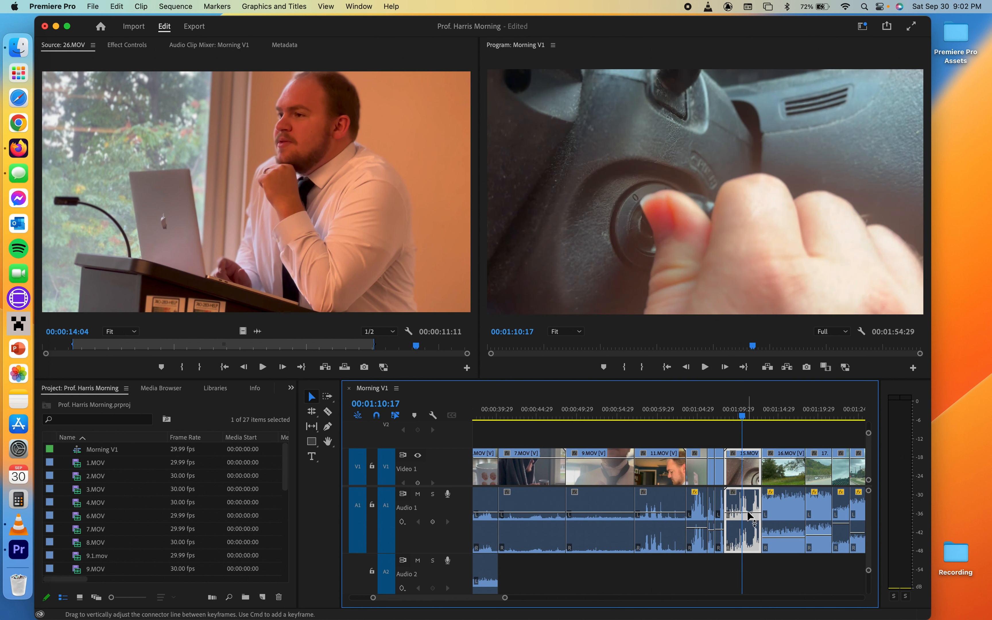
left_click_drag(747, 513, 747, 524)
key("space")
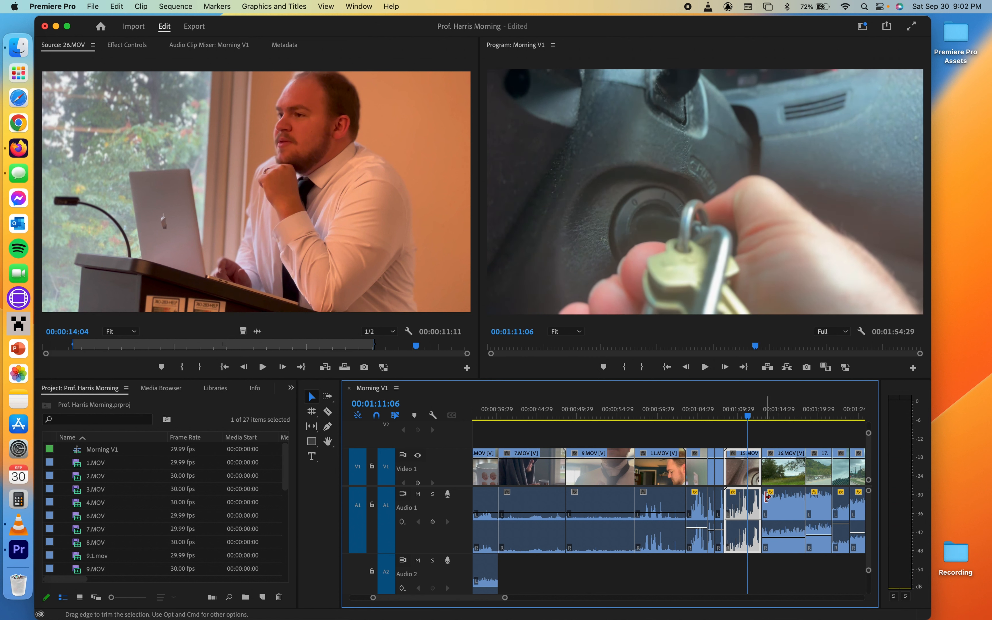
- Lower the 15.MOV clip's audio volume a little more and play that part of the sequence back
left_click_drag(748, 523, 756, 530)
key("space")
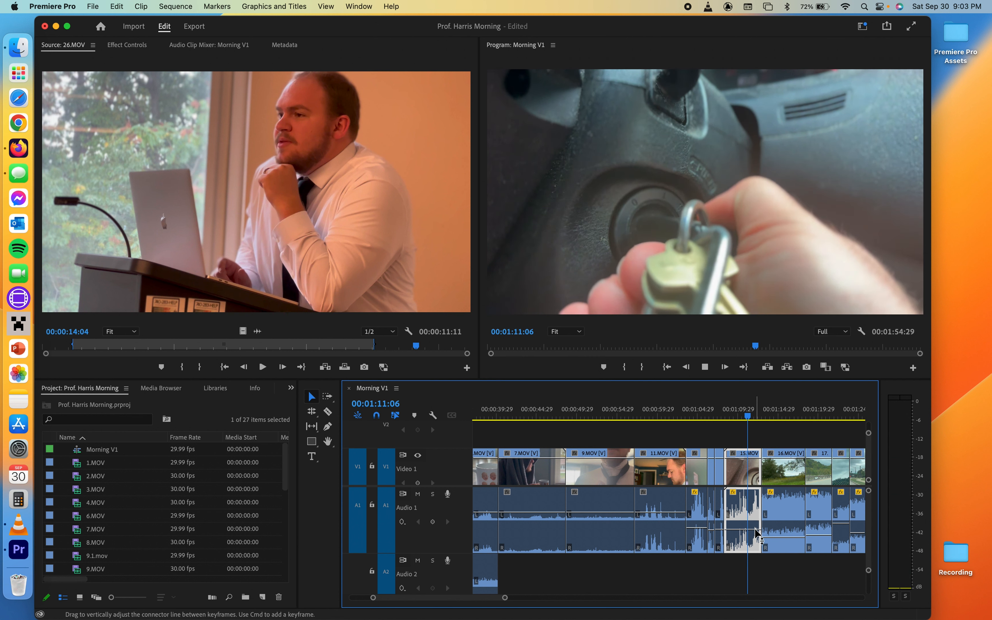
key("space")
left_click(740, 416)
key("space")
key("space")
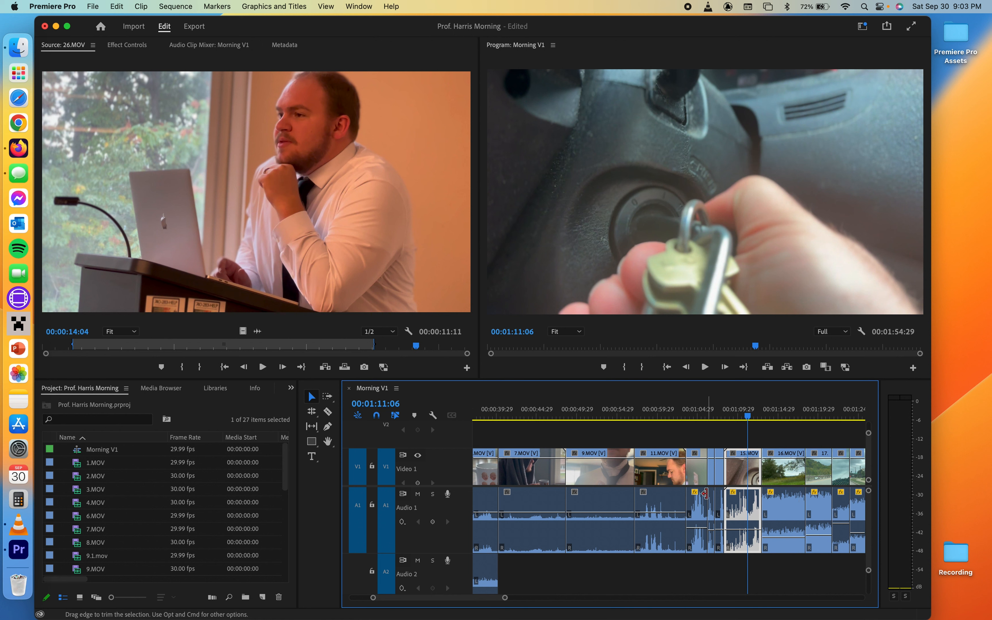
- Select the Pen tool and scrub and play the sequence around 00:00:41 in the 7.MOV clip
left_click_drag(869, 572, 865, 601)
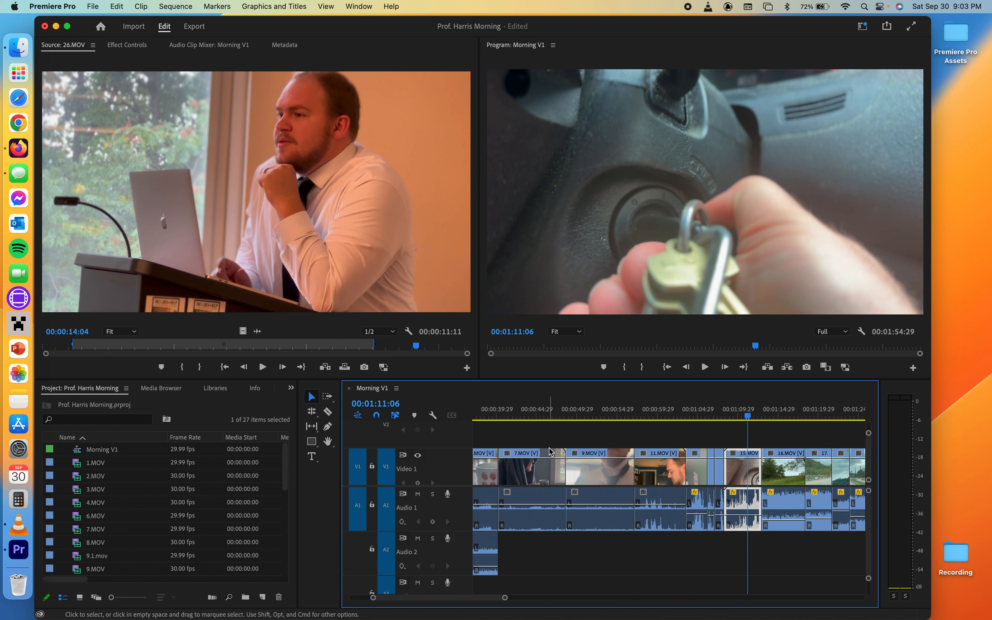
left_click(328, 427)
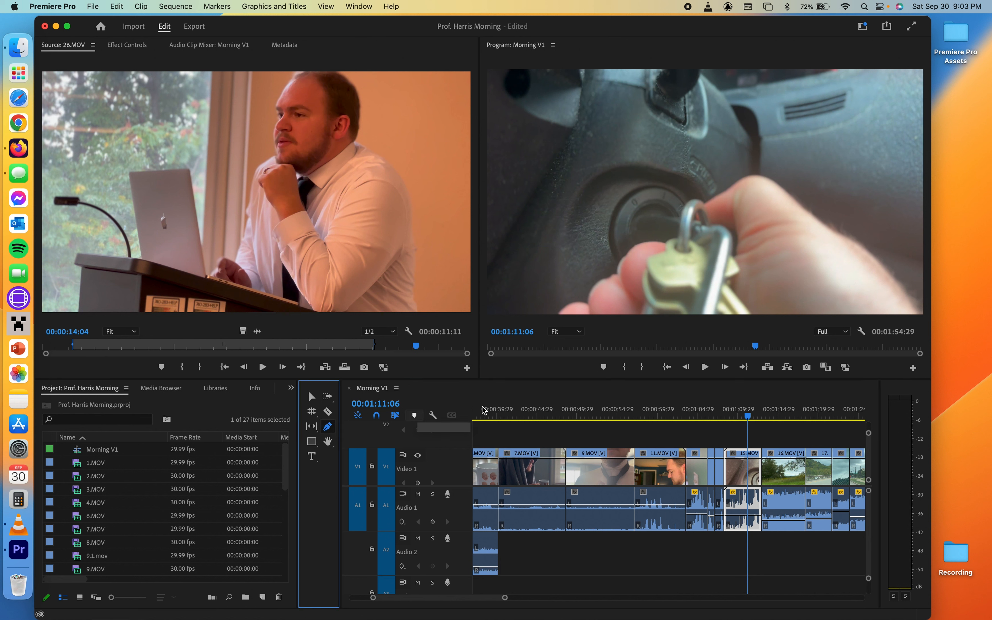
left_click(500, 416)
left_click_drag(500, 416, 511, 415)
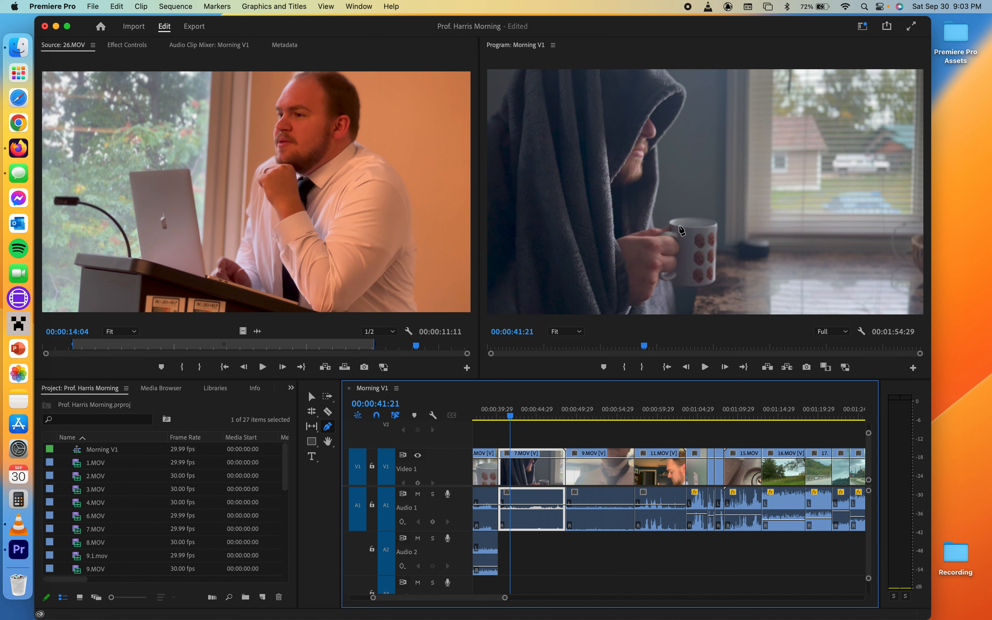
left_click(511, 417)
left_click_drag(511, 417, 506, 417)
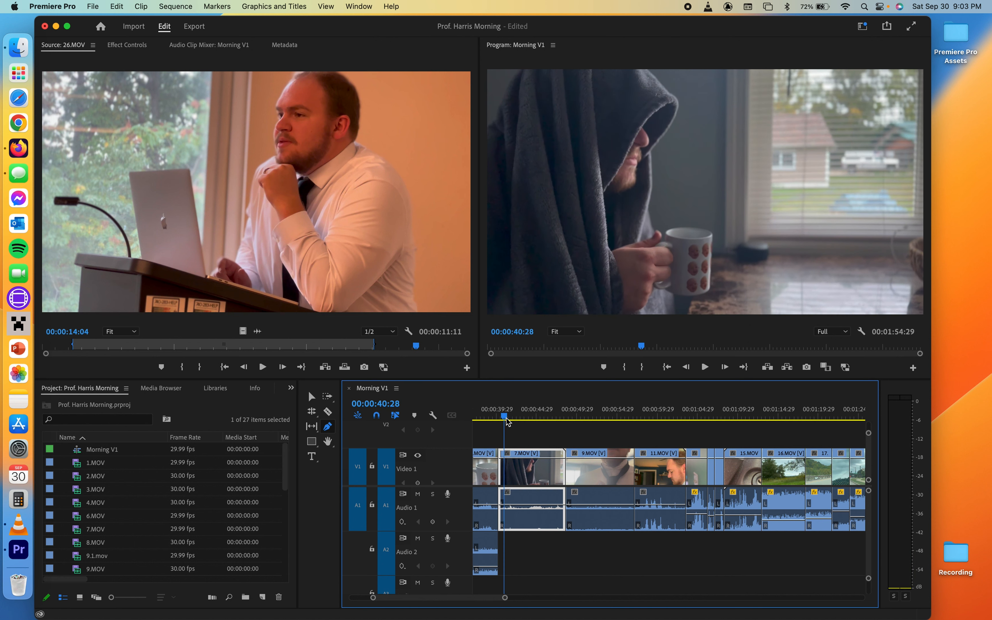
key("XF86AudioRaiseVolume")
key("space")
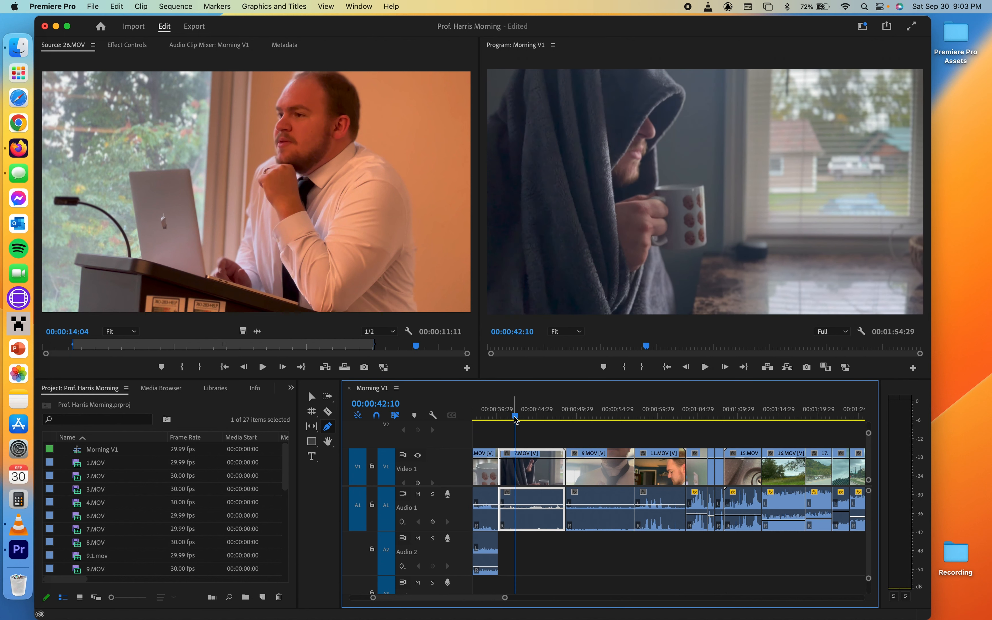
key("space")
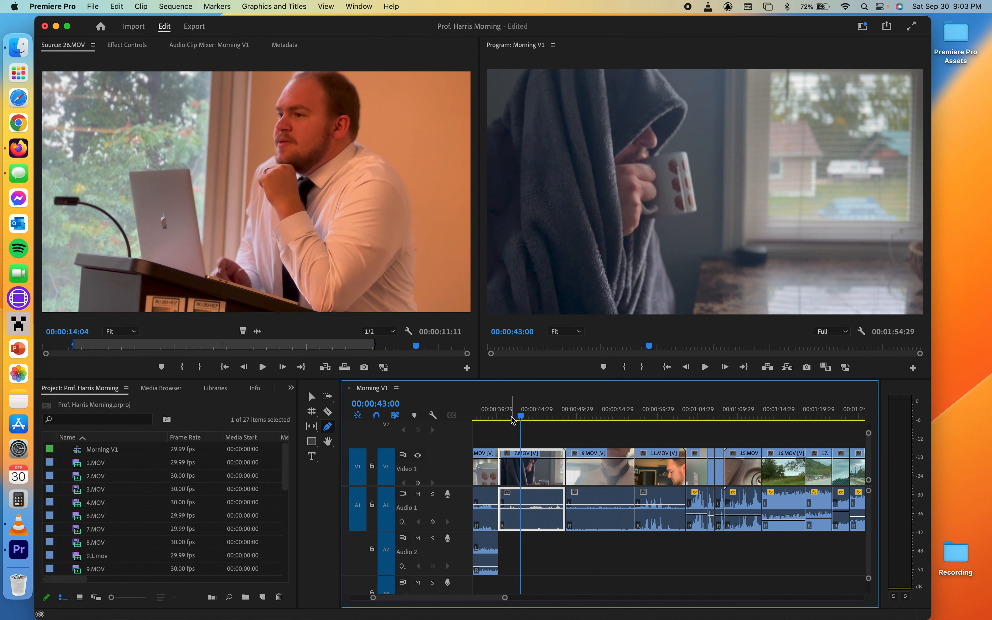
left_click(511, 418)
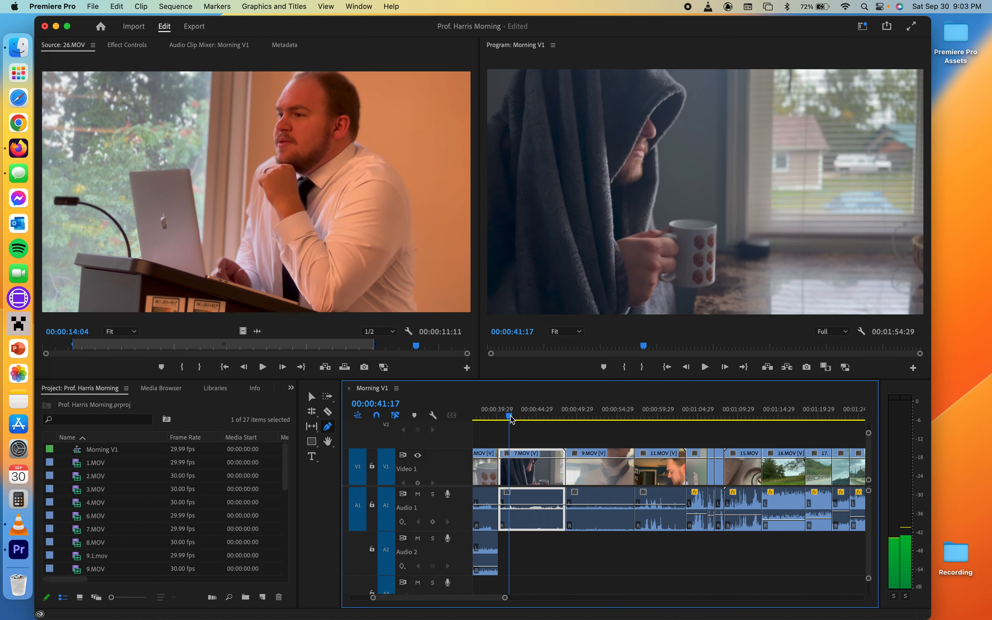
left_click_drag(511, 418, 510, 418)
- Zoom into the timeline and add volume keyframes creating a short dip in 7.MOV's audio around 00:00:41–00:00:42
scroll(528, 520, "up", 3)
scroll(529, 522, "up", 3)
left_click_drag(453, 599, 441, 605)
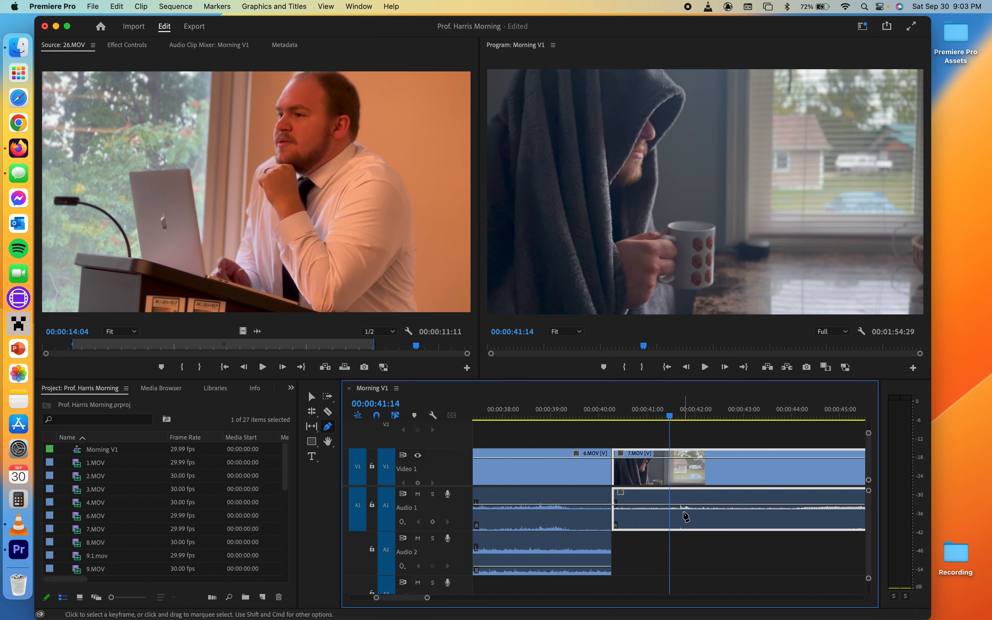
key("space")
key("space")
left_click_drag(680, 421, 677, 420)
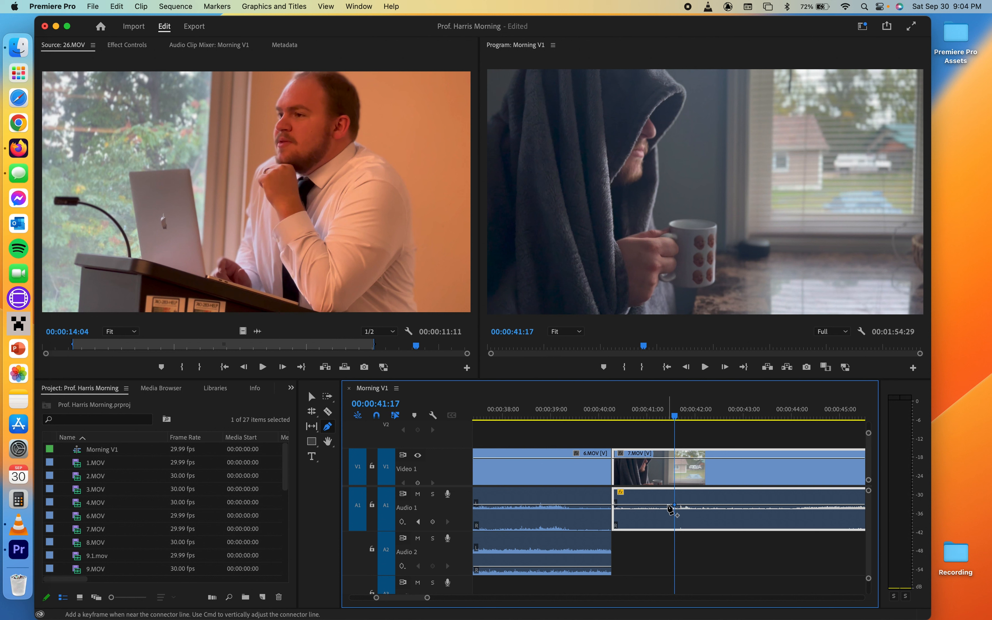
left_click_drag(675, 507, 677, 527)
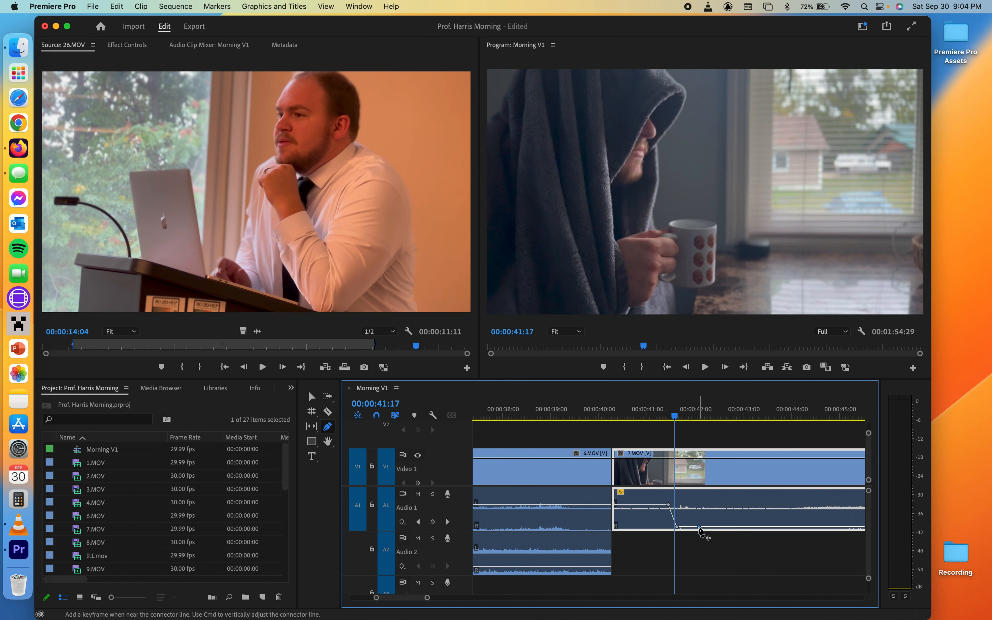
double_click(700, 527)
left_click_drag(699, 527, 698, 504)
double_click(694, 510)
left_click_drag(698, 508, 694, 527)
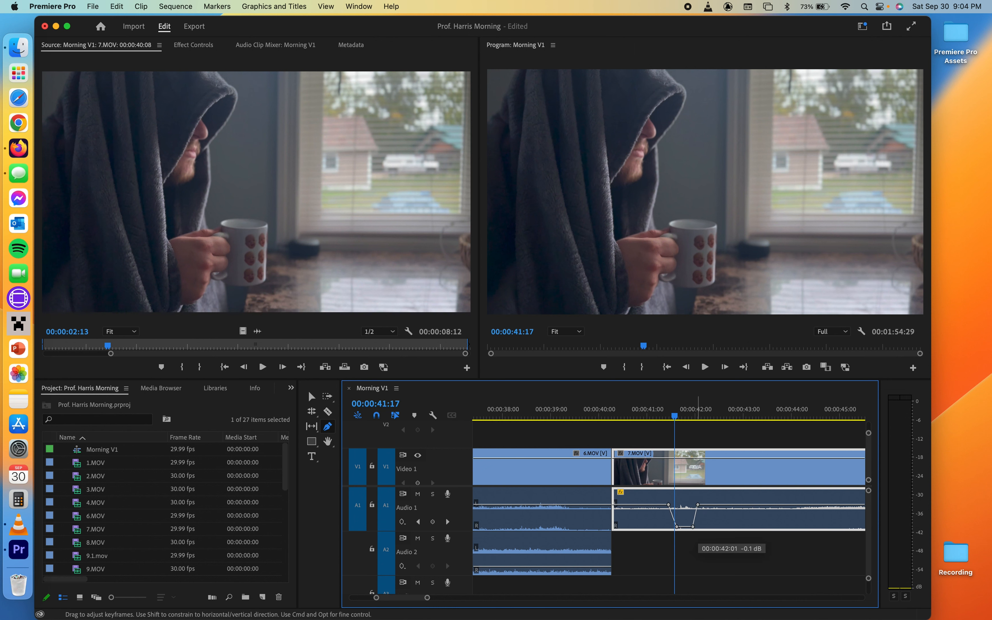
left_click_drag(669, 504, 672, 504)
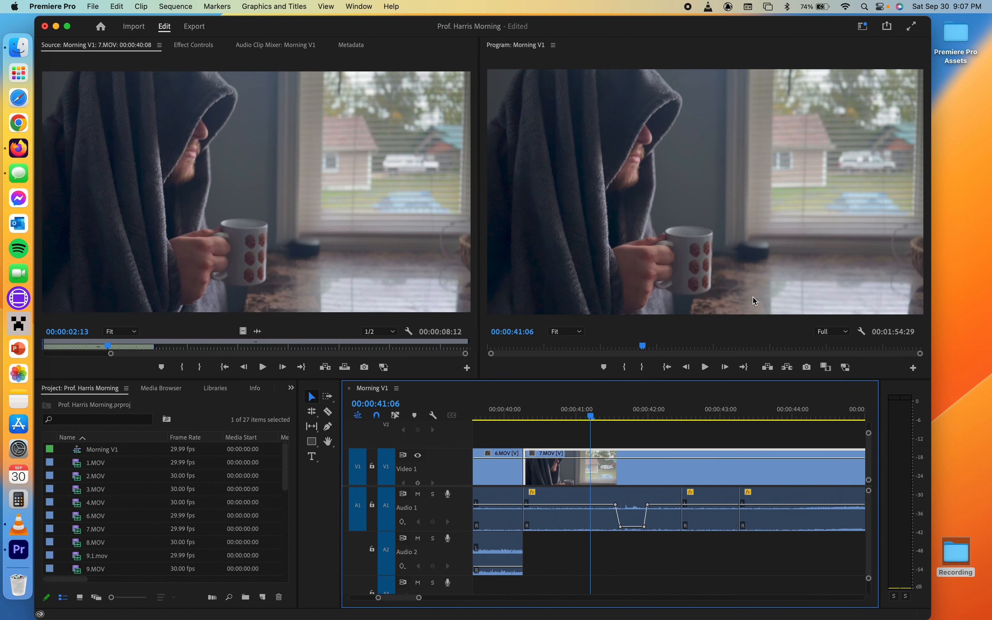
- Play back the 7.MOV section from about 00:00:42 to check the volume dip
key("space")
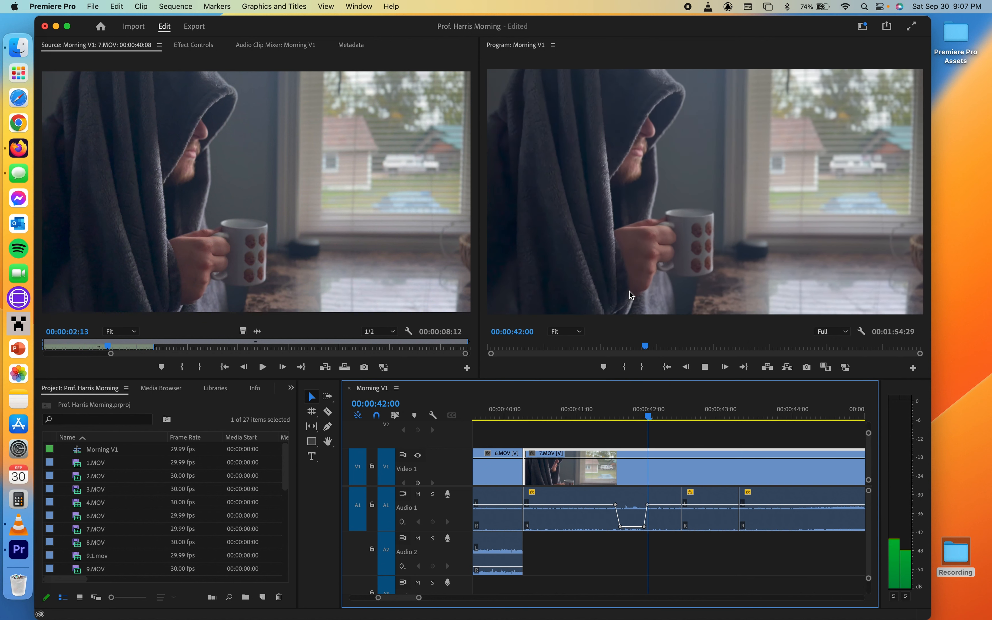
key("space")
key("XF86AudioRaiseVolume")
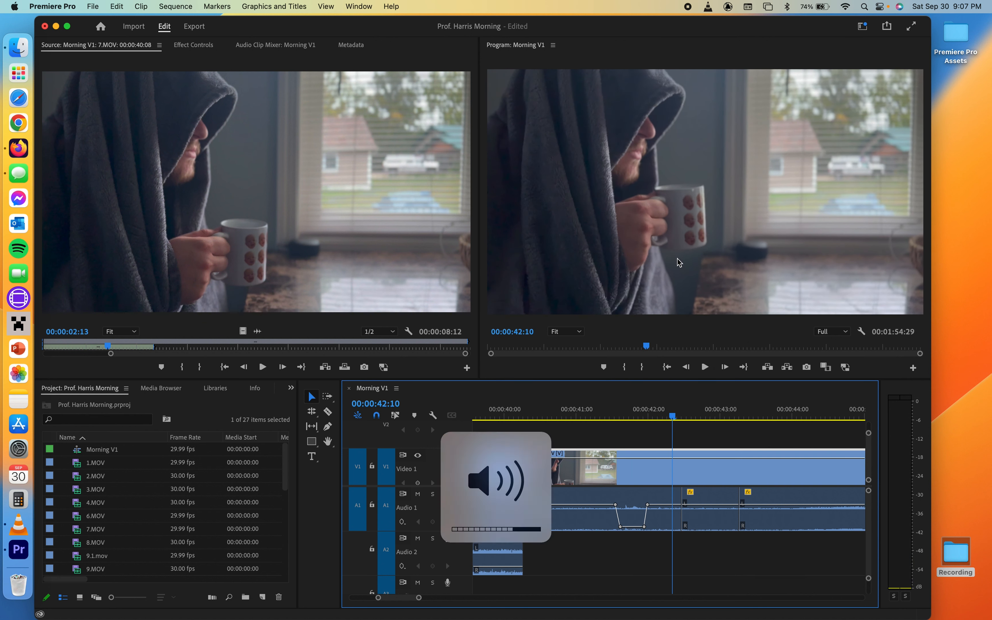
left_click(588, 414)
key("space")
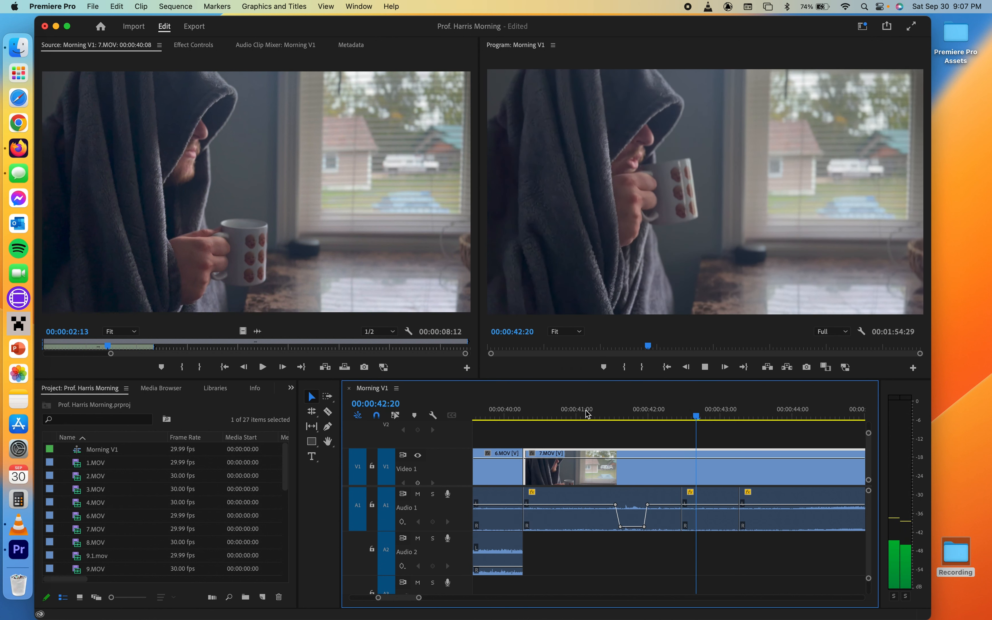
key("space")
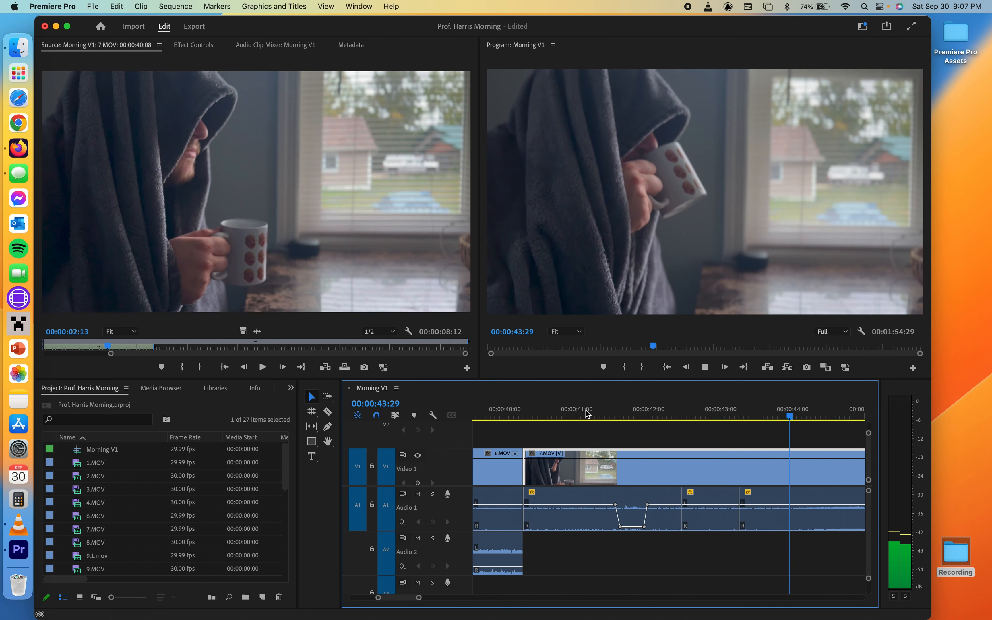
key("space")
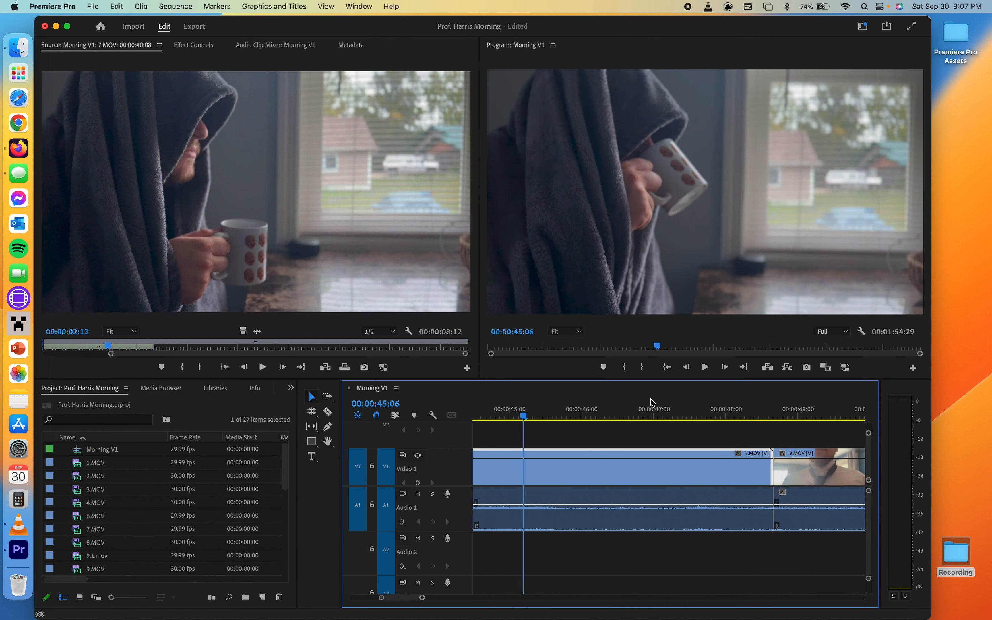
key("XF86AudioRaiseVolume")
scroll(660, 471, "down", 6)
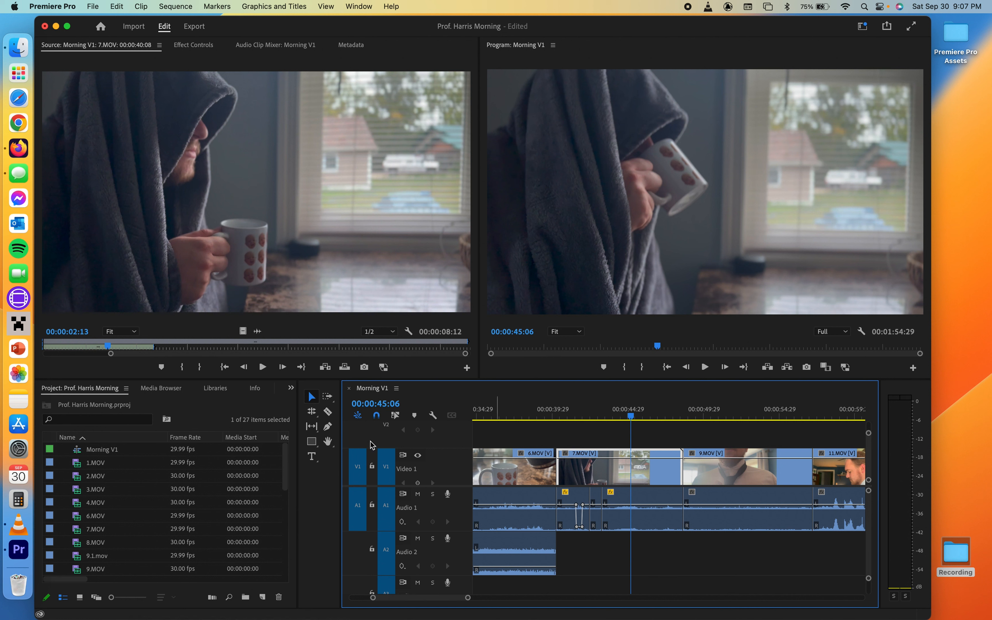
- Switch back to the Selection tool and undo an accidental volume drag on the 7.MOV audio
left_click(328, 427)
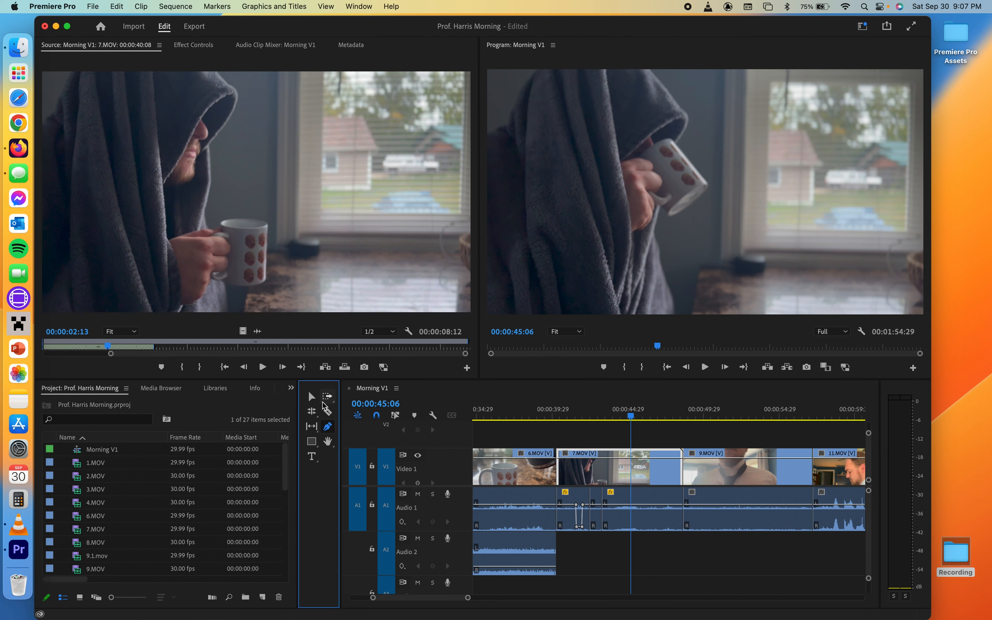
left_click(312, 397)
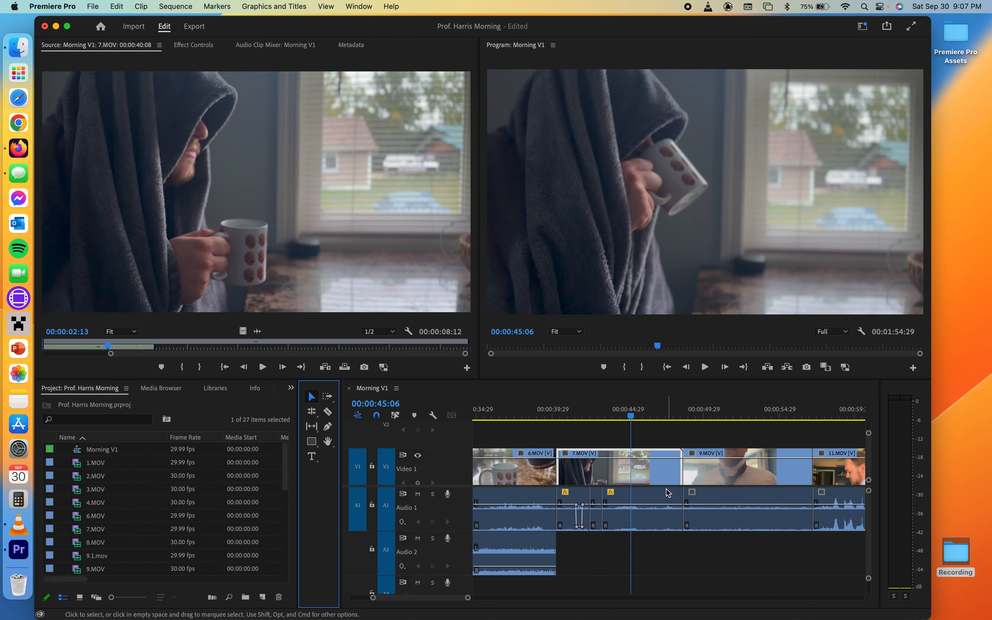
left_click(672, 512)
left_click_drag(673, 512, 670, 527)
key("super+z")
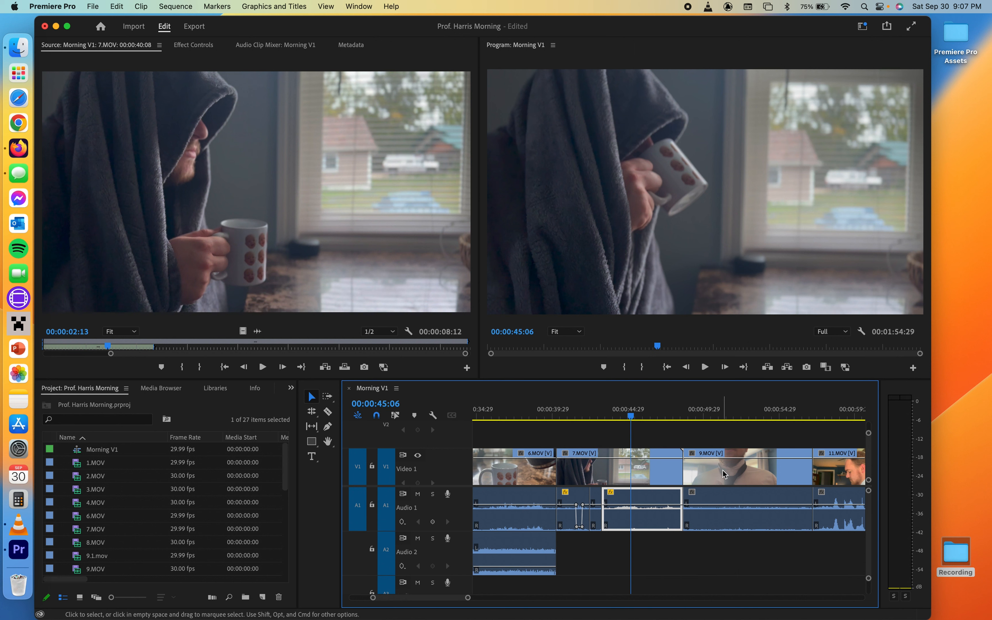
- Zoom out the timeline and open the Effects panel
scroll(724, 474, "down", 5)
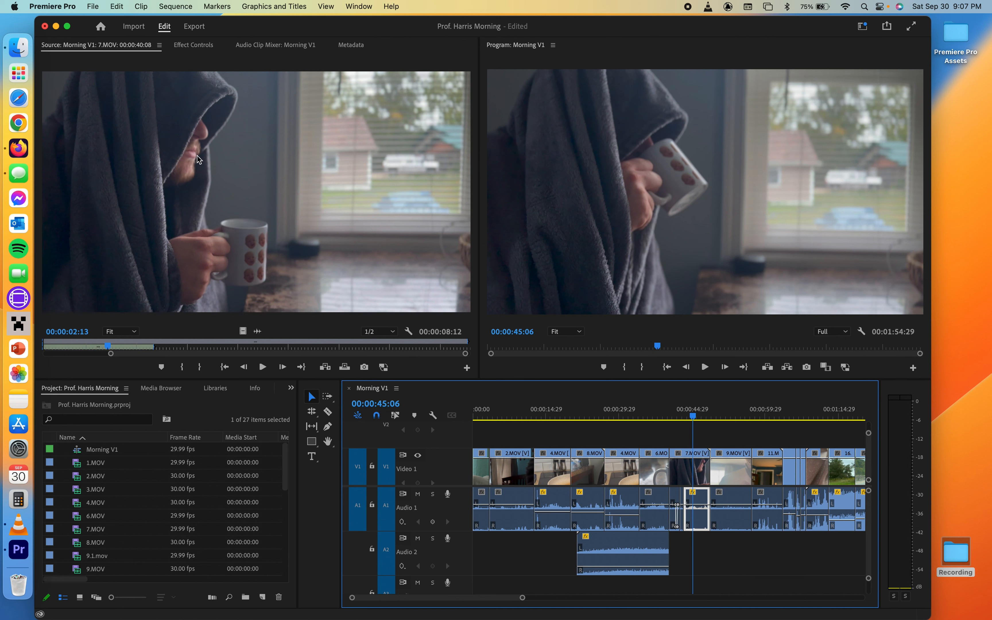
left_click(291, 389)
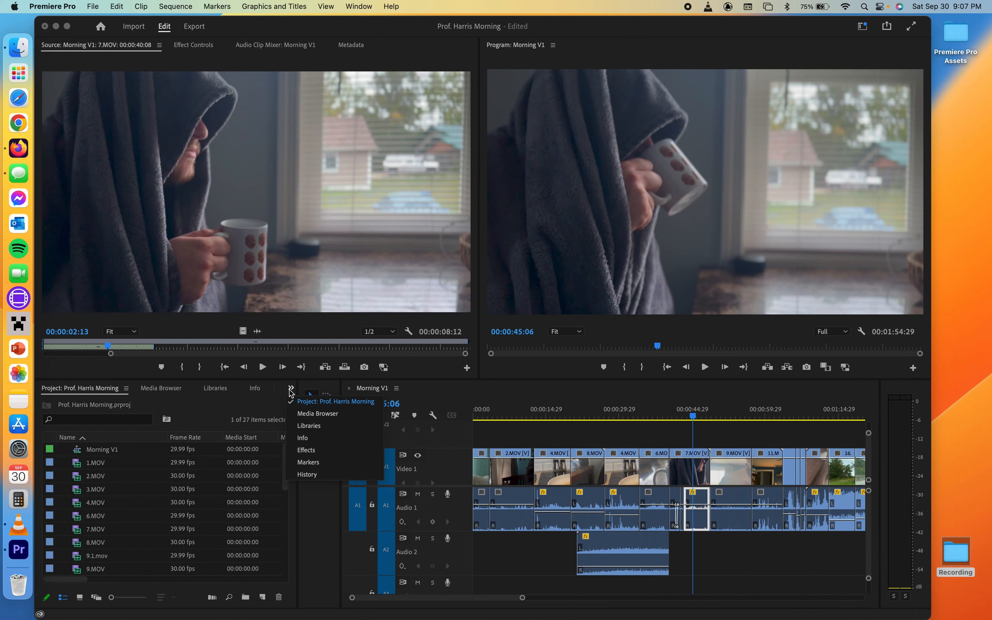
left_click(276, 408)
left_click(290, 391)
left_click(305, 449)
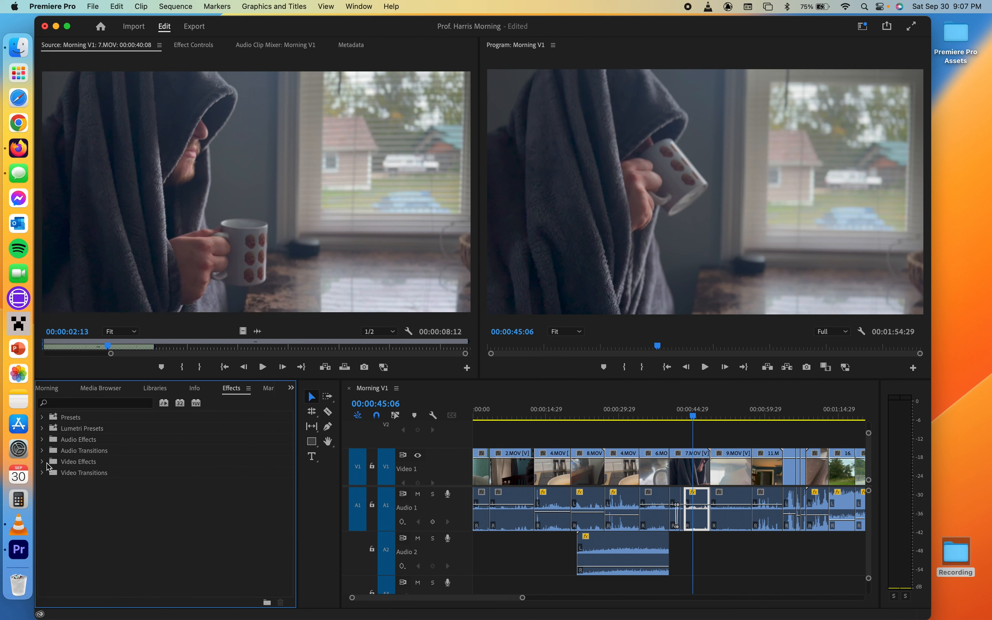
- Apply the Film Dissolve video transition to the cut between 6.MOV and 7.MOV
left_click(43, 474)
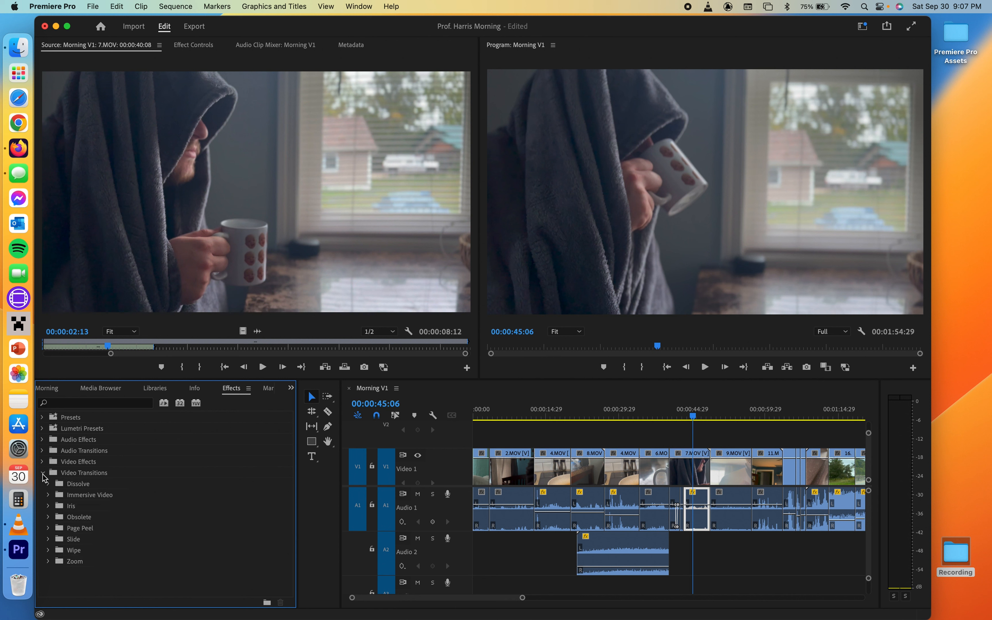
left_click(49, 484)
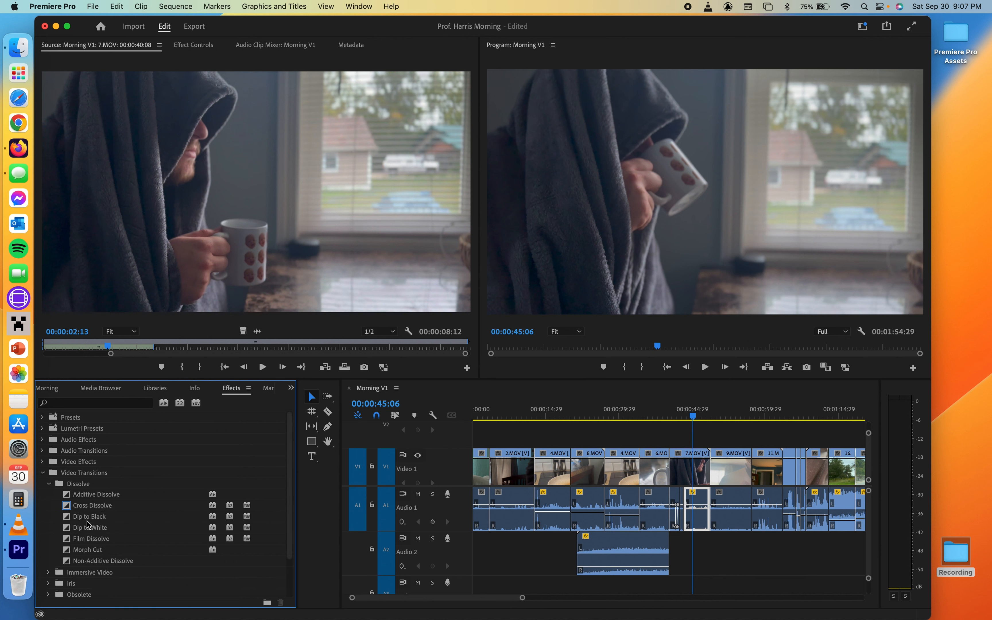
left_click(79, 537)
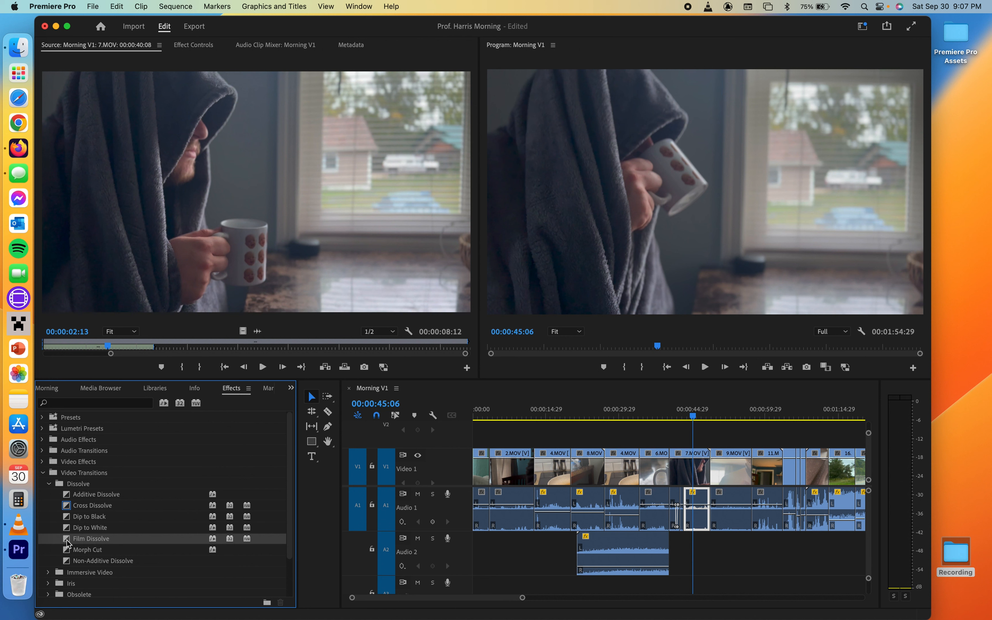
left_click_drag(68, 544, 671, 465)
- Play back the sequence around 00:00:40 to review the Film Dissolve transition
left_click(667, 416)
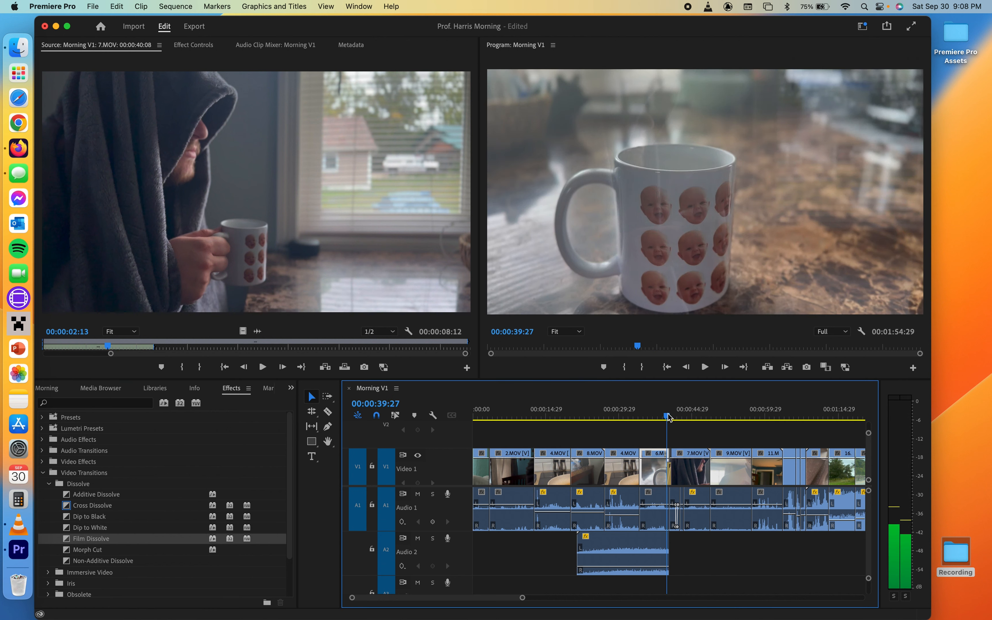
left_click_drag(668, 416, 670, 417)
left_click(666, 416)
key("space")
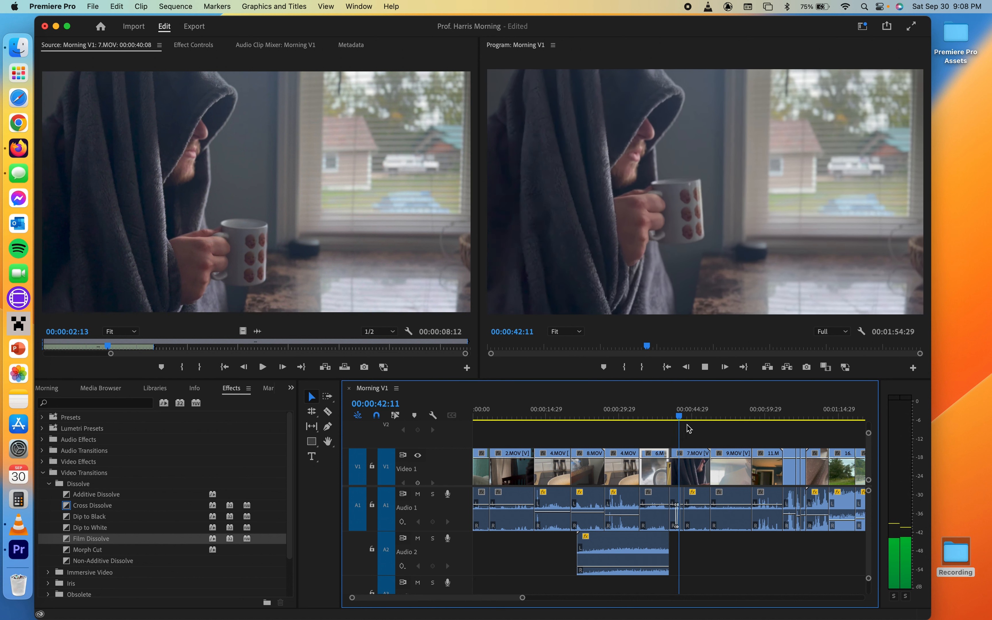
left_click_drag(669, 416, 672, 420)
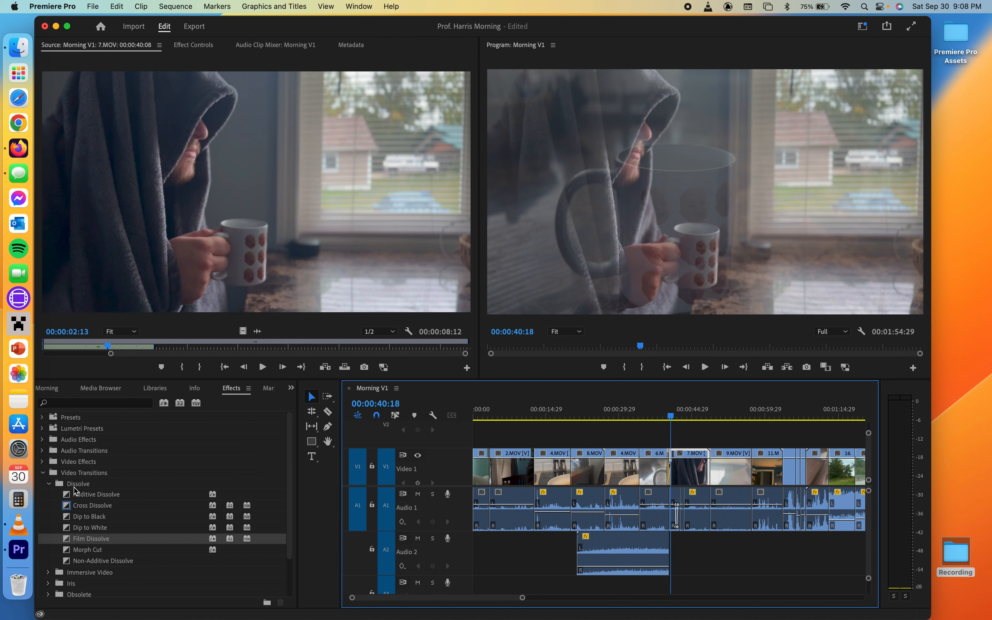
- Browse the Slide transitions folder and collapse the Video Transitions list
left_click(50, 484)
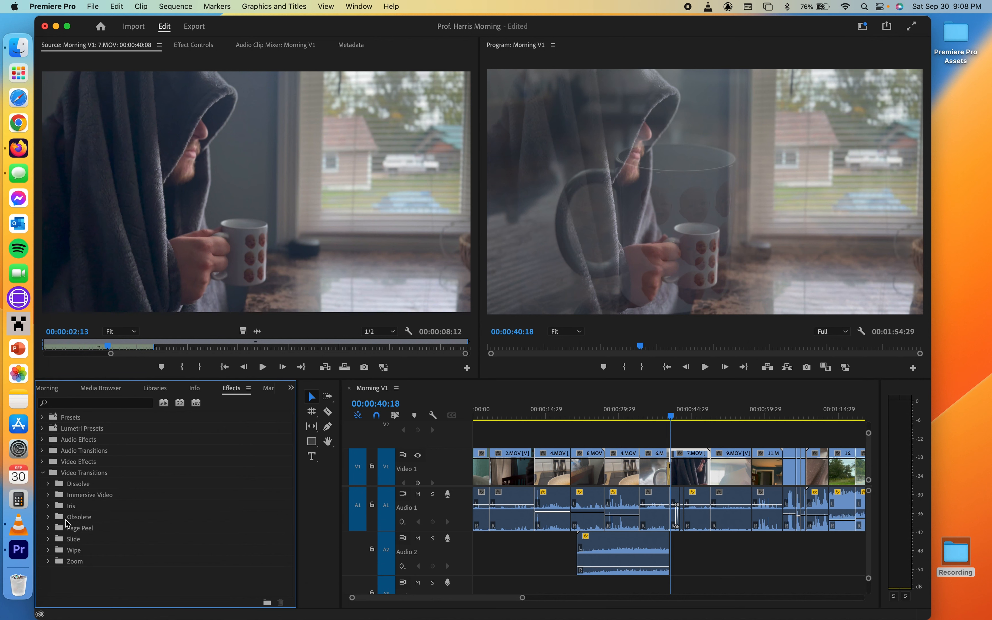
left_click(49, 540)
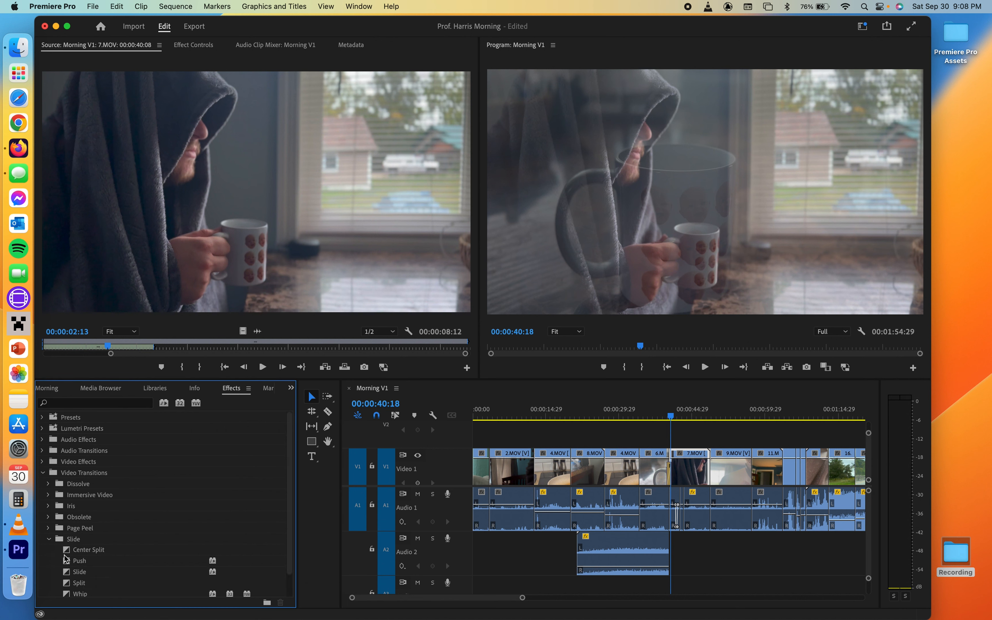
left_click(48, 539)
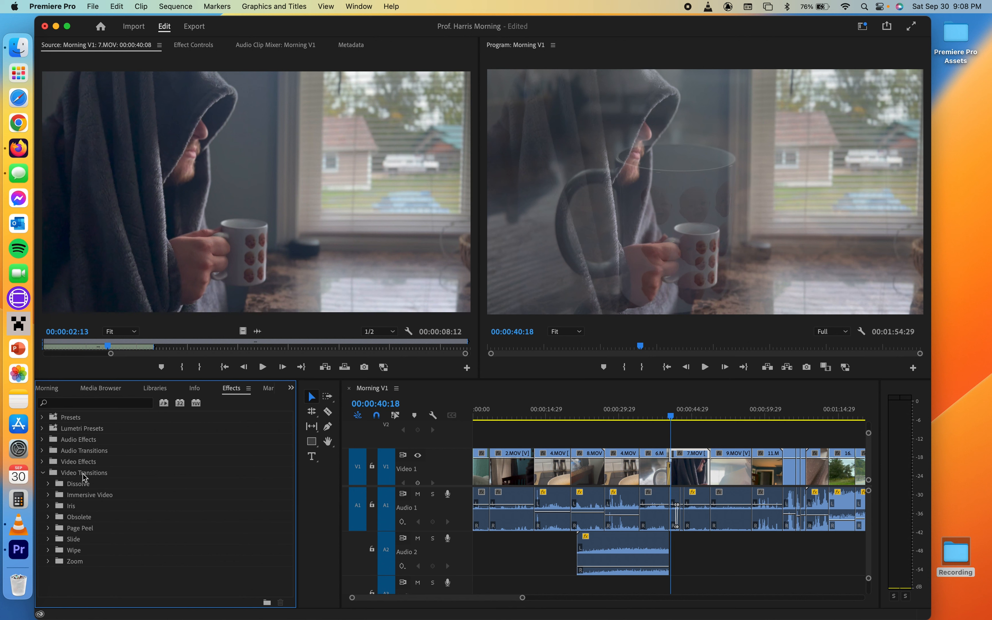
left_click(43, 473)
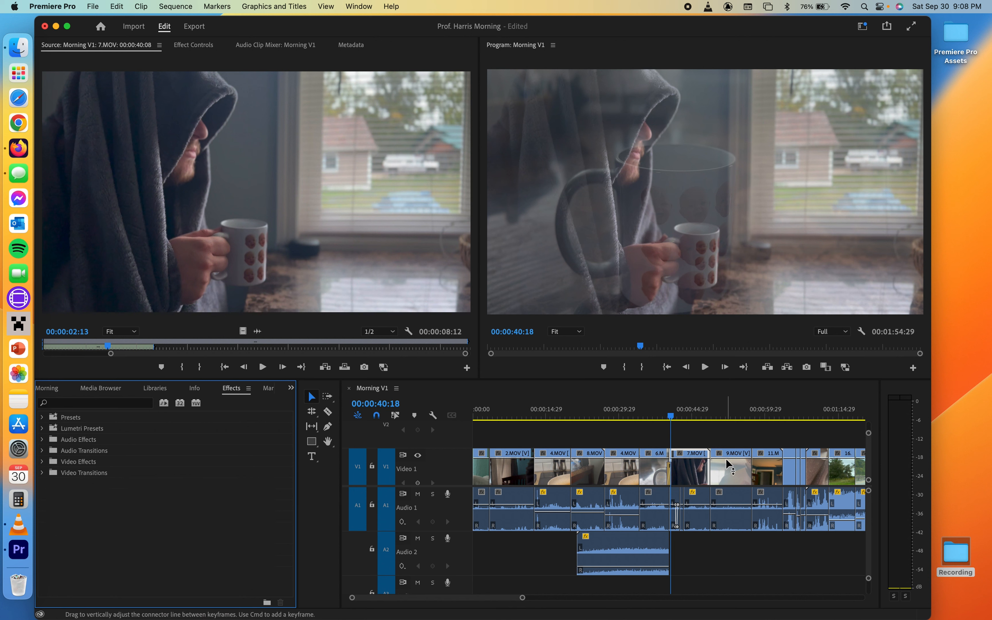
- Undo the last edit to the sequence
key("minus")
scroll(727, 464, "down", 3)
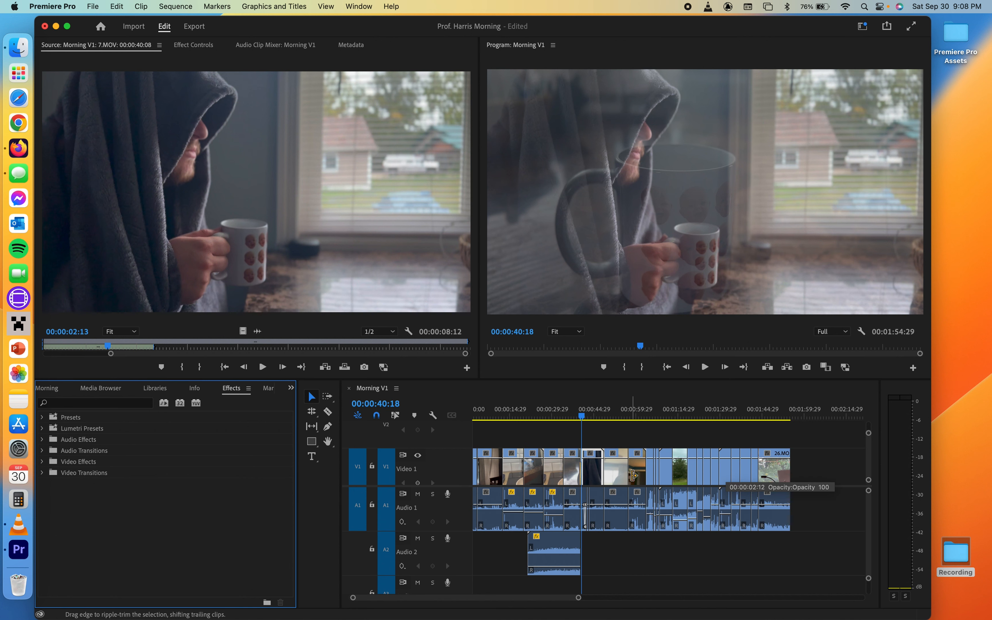
key("super+z")
scroll(656, 492, "up", 5)
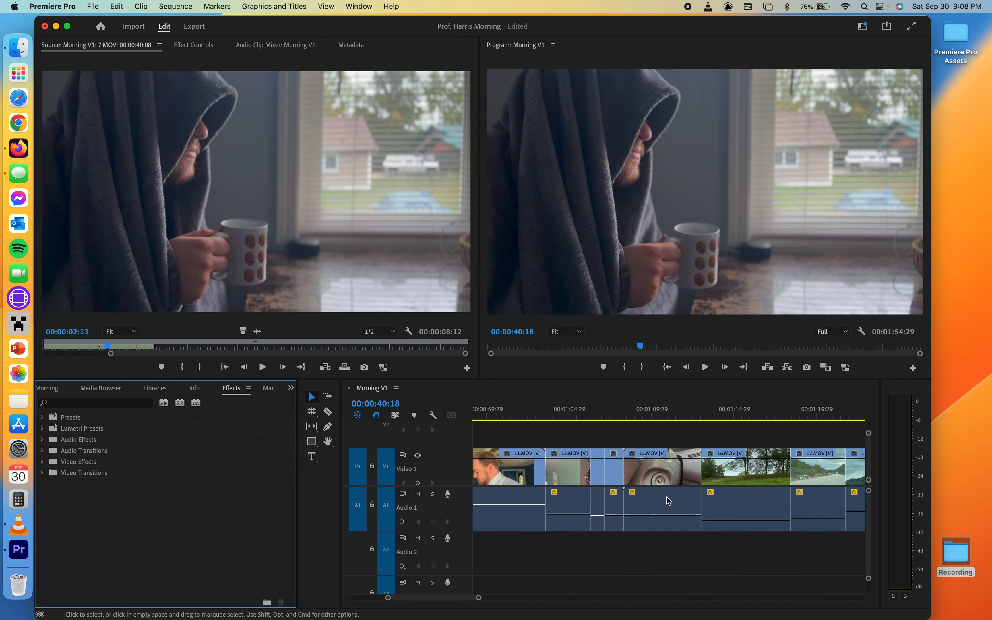
scroll(667, 497, "down", 5)
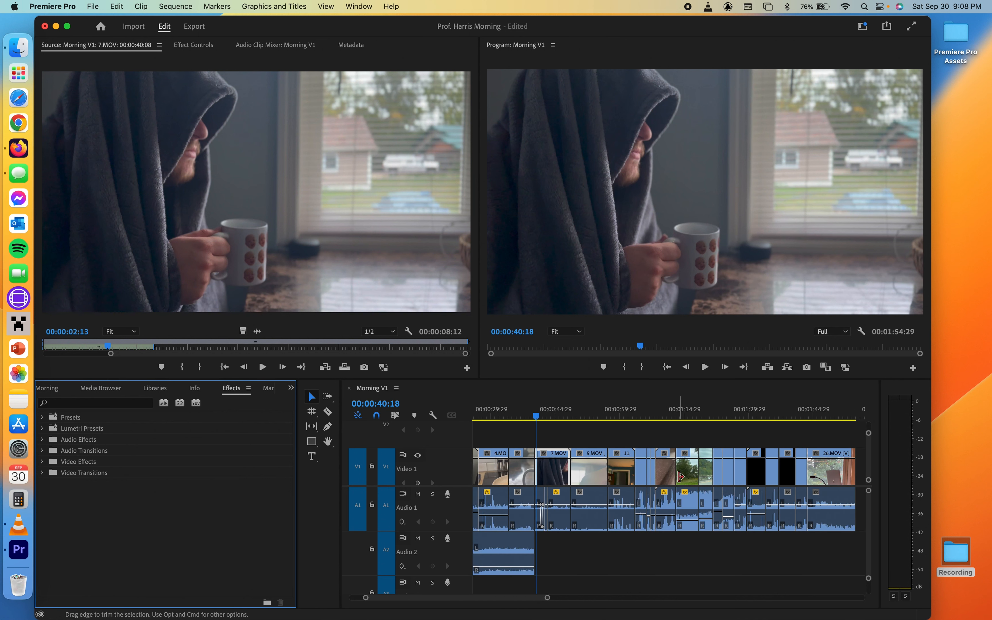
scroll(681, 477, "up", 1)
scroll(680, 477, "left", 3)
scroll(681, 476, "right", 4)
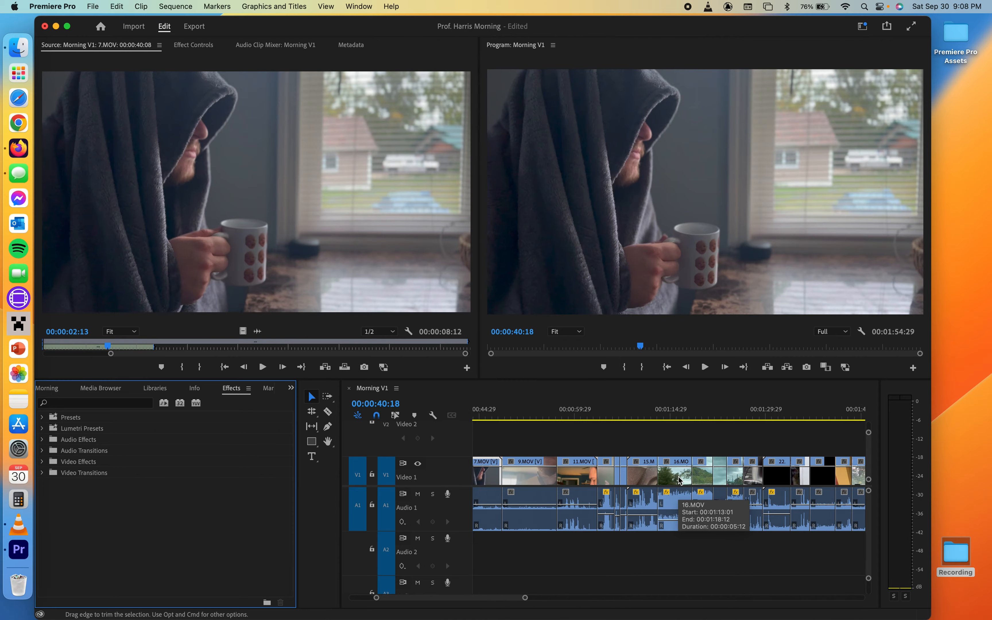
- Scrub the playhead through the 22.MOV clip around 00:01:30 to inspect its orientation
left_click_drag(637, 417, 768, 418)
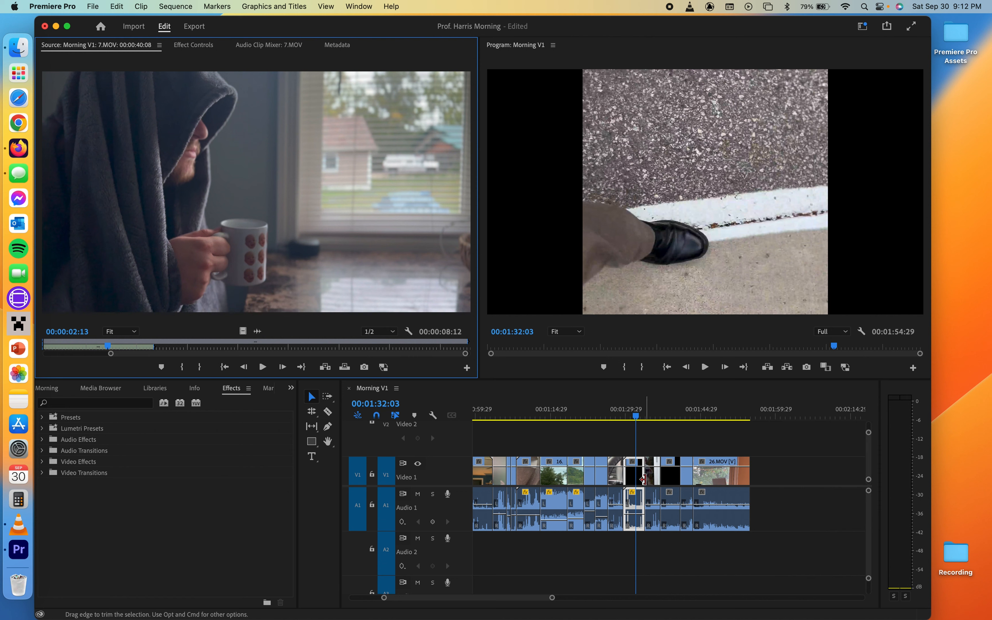
scroll(643, 479, "up", 5)
mouse_move(598, 411)
left_mouse_down()
mouse_move(583, 412)
mouse_move(593, 411)
left_mouse_up()
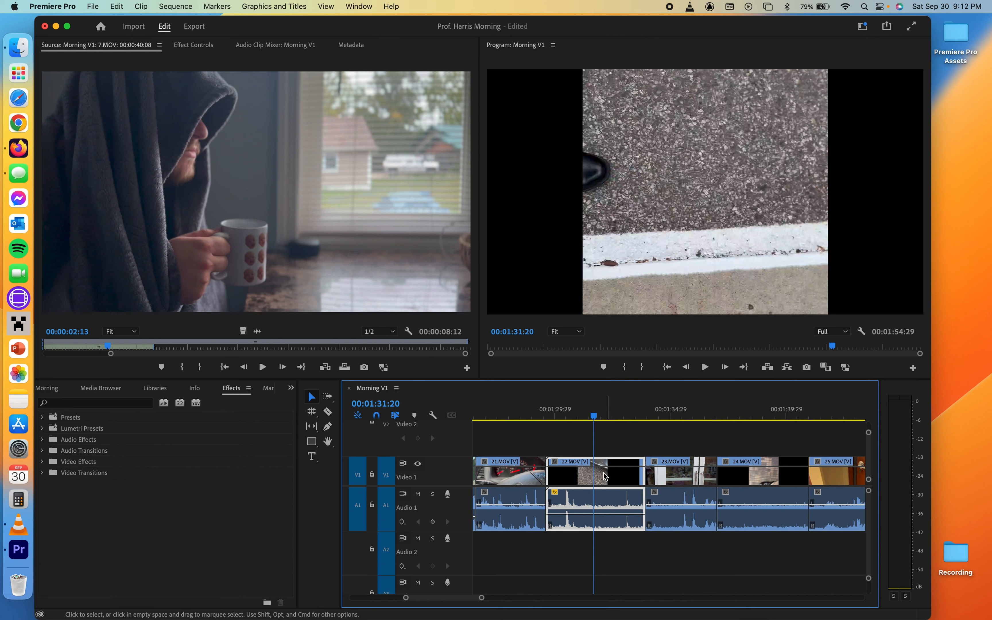
left_click_drag(594, 416, 576, 421)
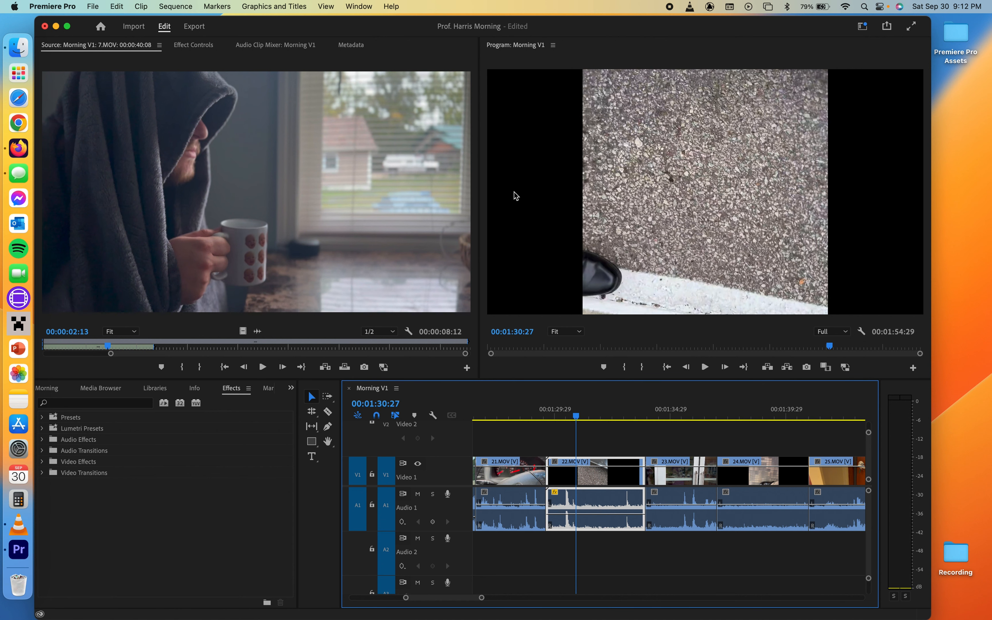
- Switch the lower-left panel to the Project panel and bring up Effect Controls
left_click(194, 46)
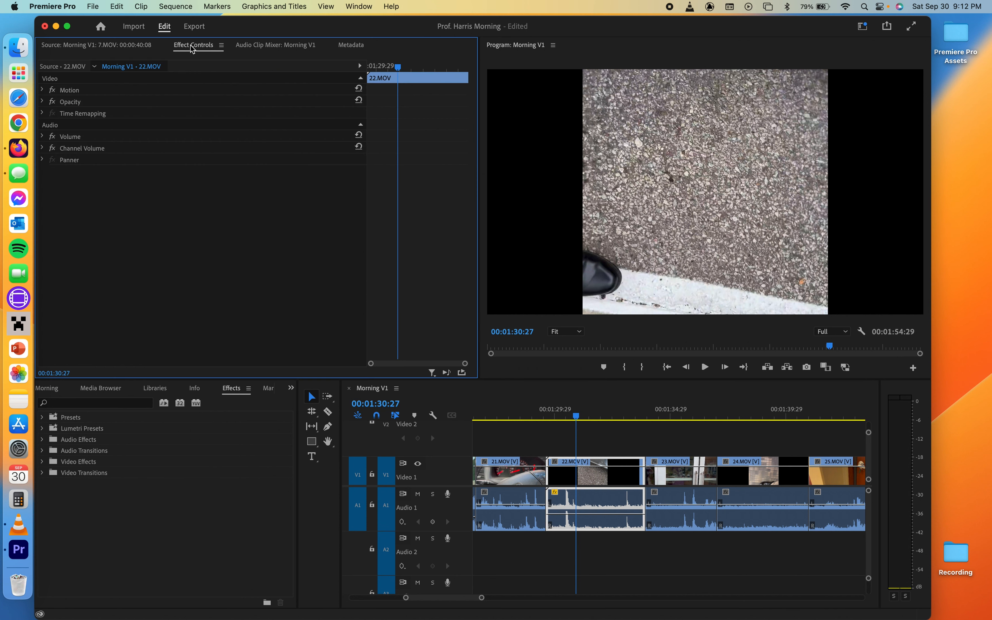
left_click(80, 46)
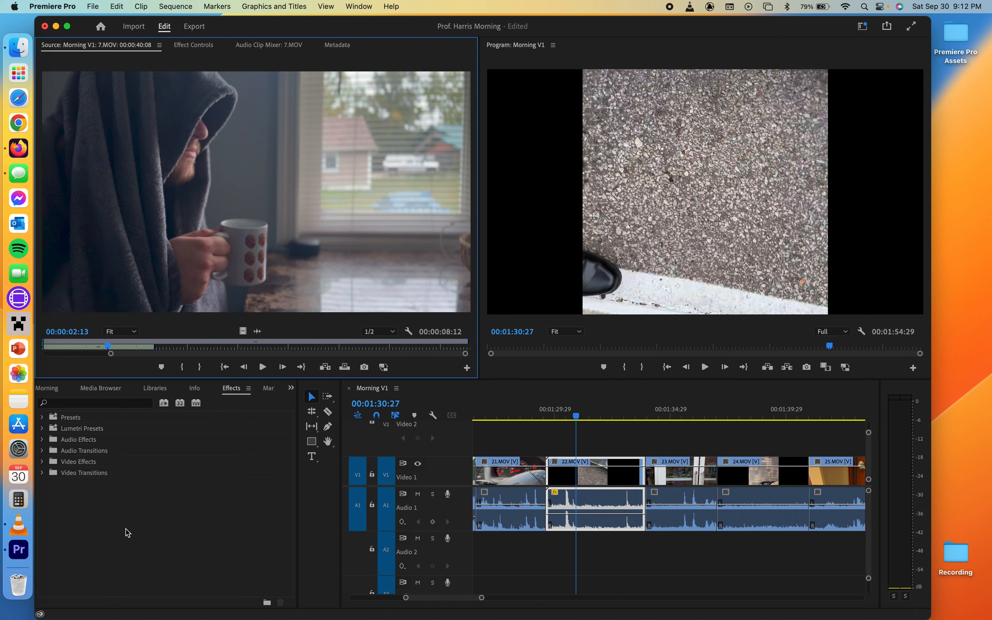
left_click(49, 390)
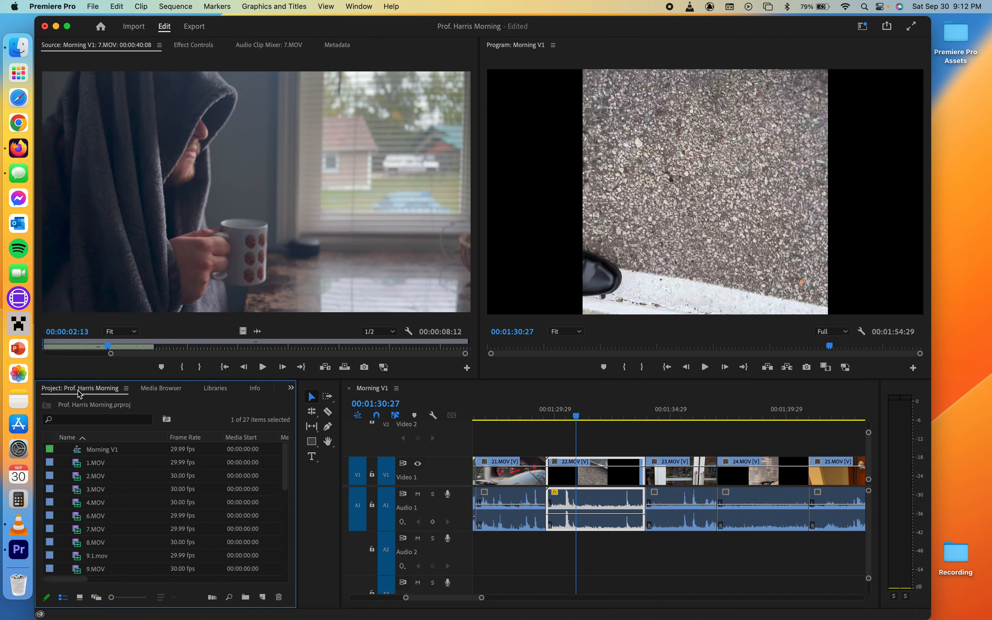
left_click(290, 388)
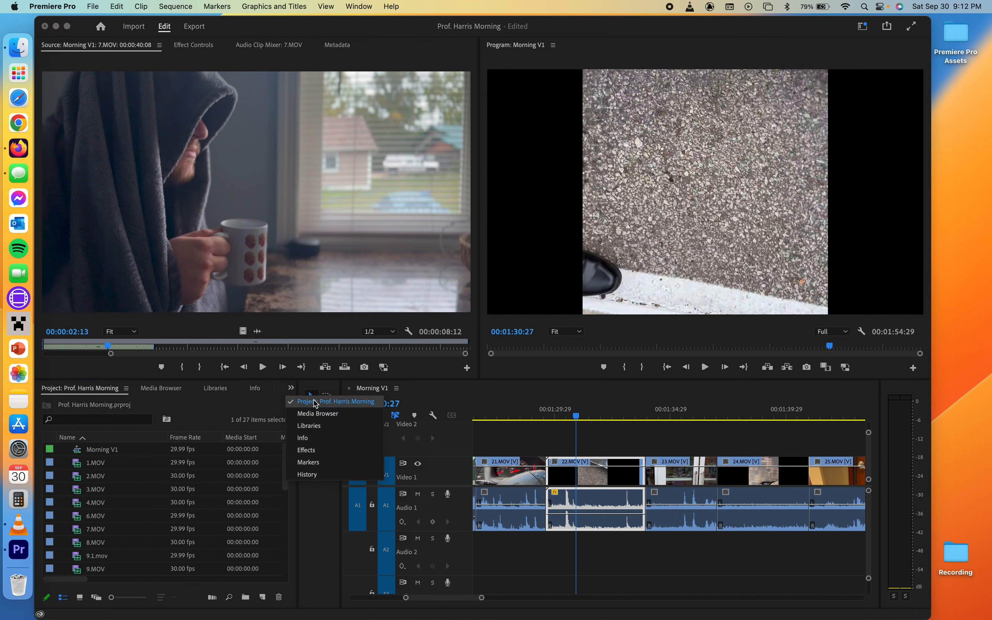
left_click(291, 389)
left_click(217, 126)
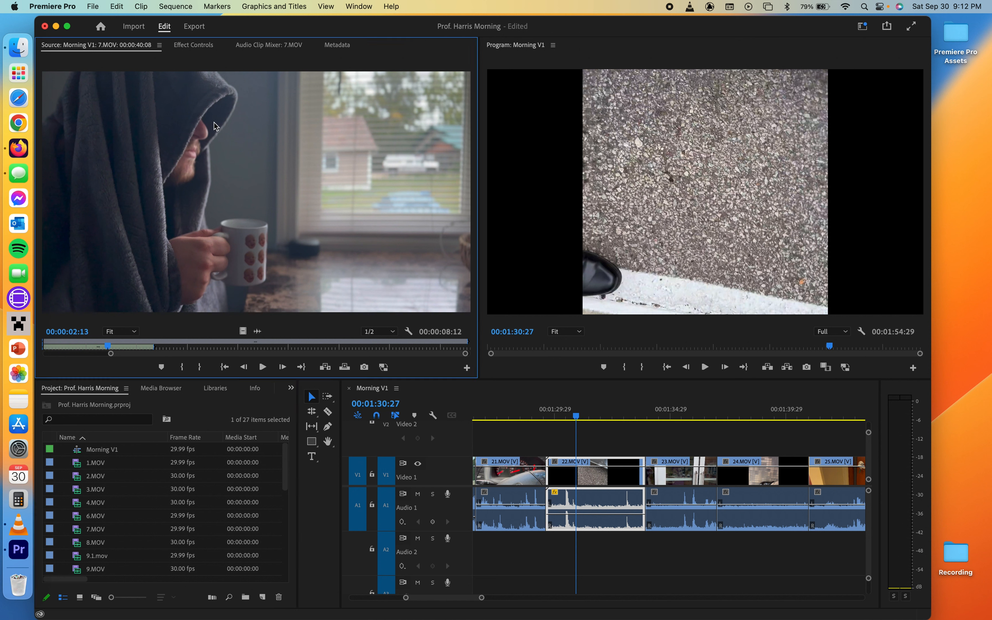
left_click(191, 45)
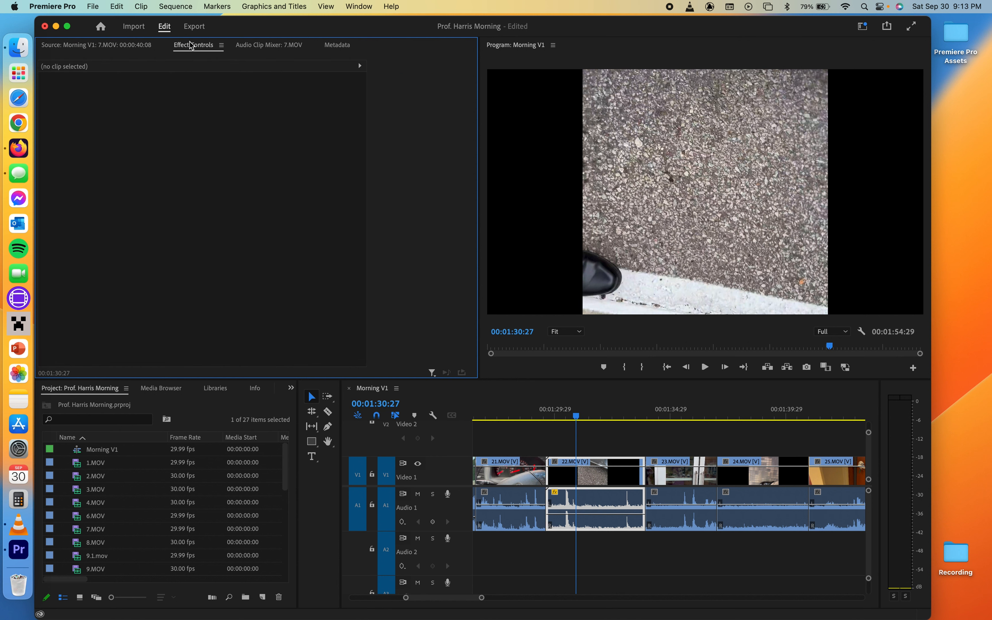
- Select the 22.MOV clip and set its Motion rotation to -90°
left_click(591, 476)
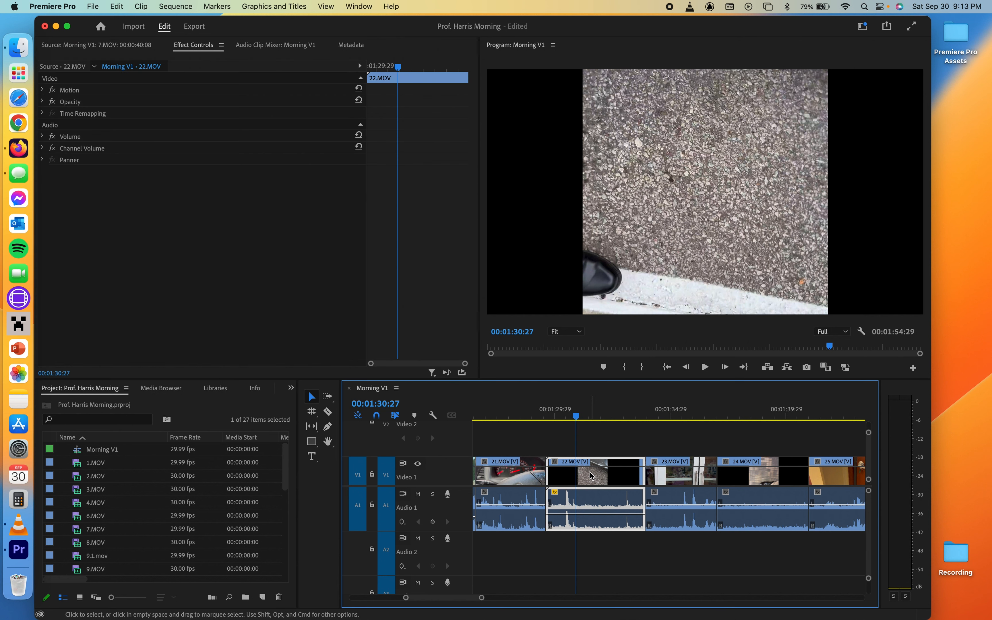
left_click(43, 90)
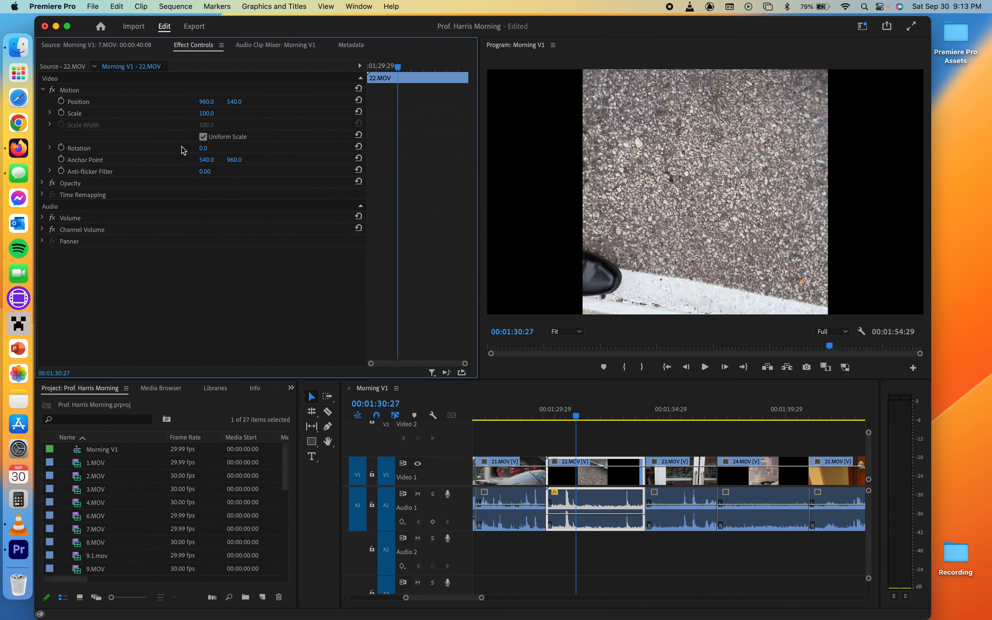
left_click_drag(203, 148, 173, 148)
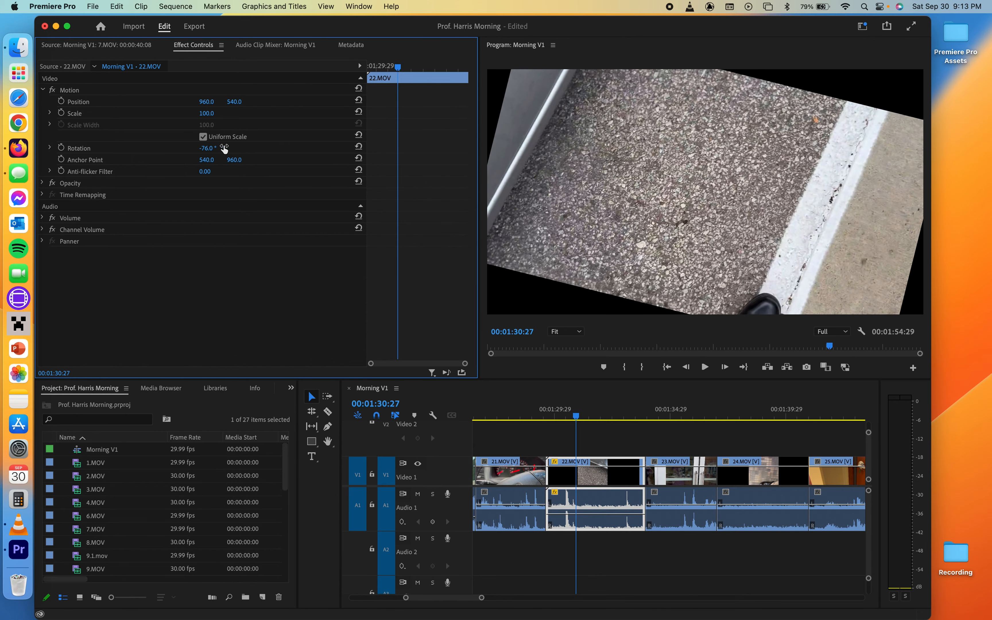
left_click(212, 148)
type("-90")
key("Return")
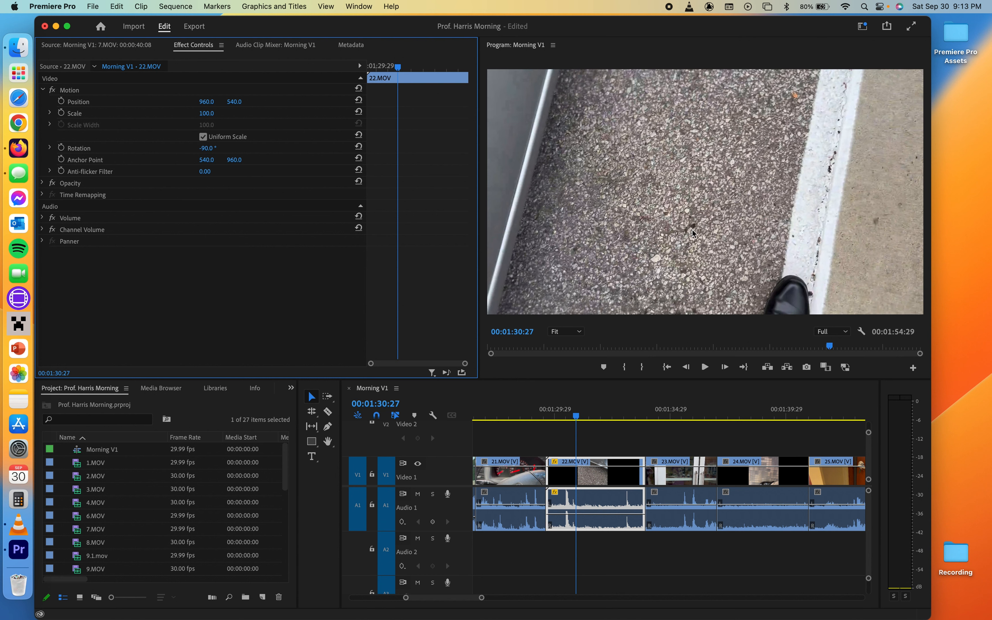
- Play back the sequence around 22.MOV and the following clips to review the rotation
left_click_drag(640, 345, 650, 347)
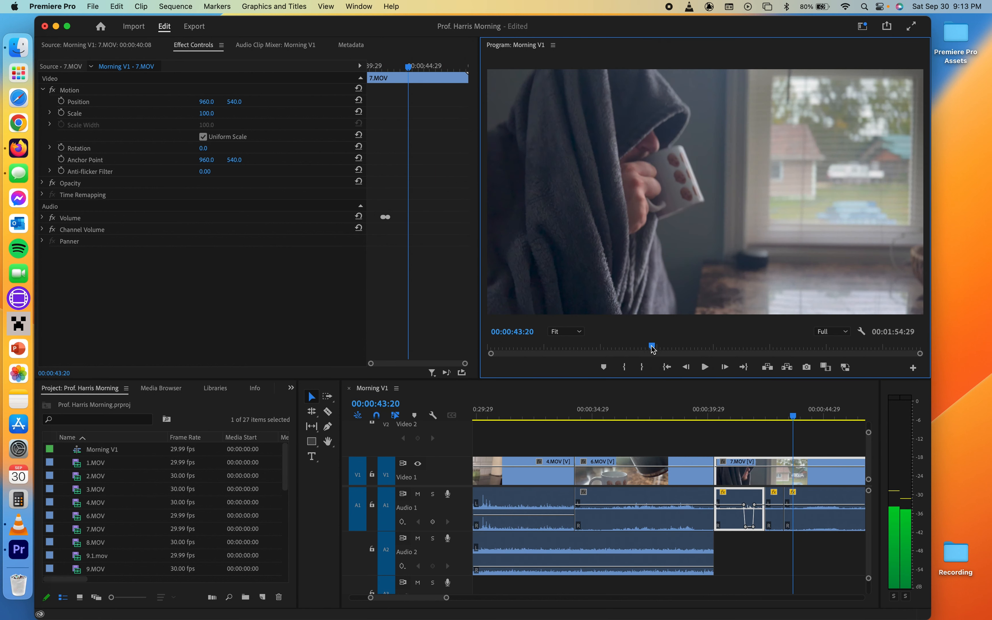
scroll(702, 420, "down", 5)
left_click(705, 420)
left_click_drag(706, 418, 744, 419)
key("space")
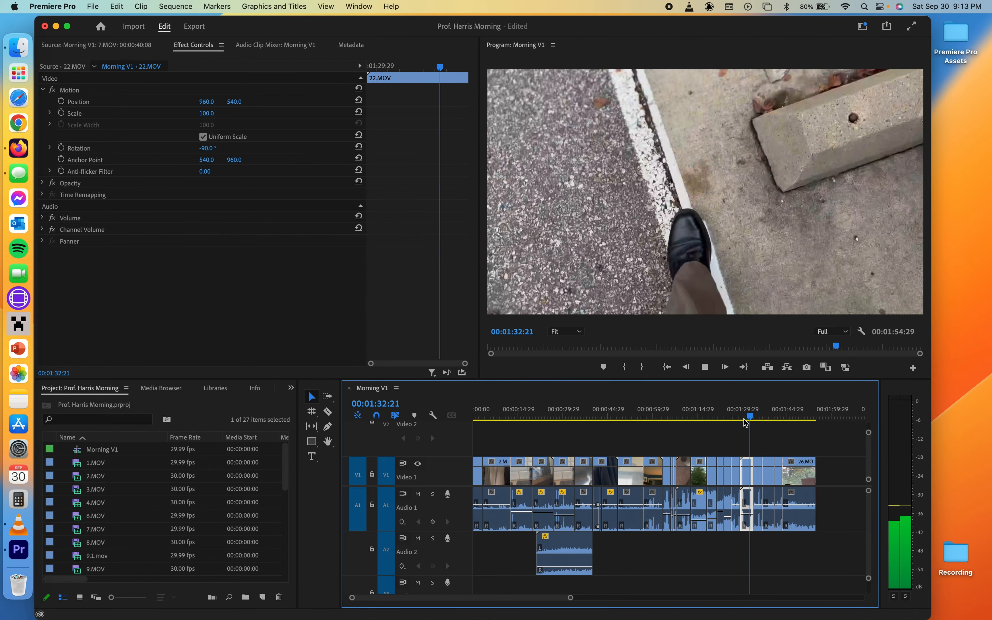
key("space")
key("=")
key("=")
key("=")
key("=")
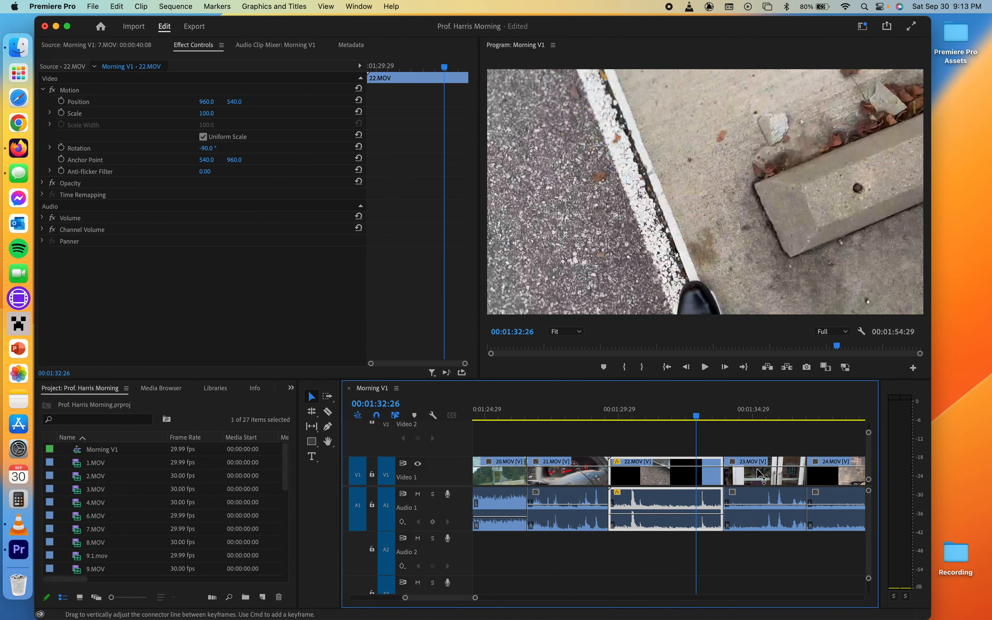
scroll(760, 473, "right", 2)
scroll(718, 475, "down", 2)
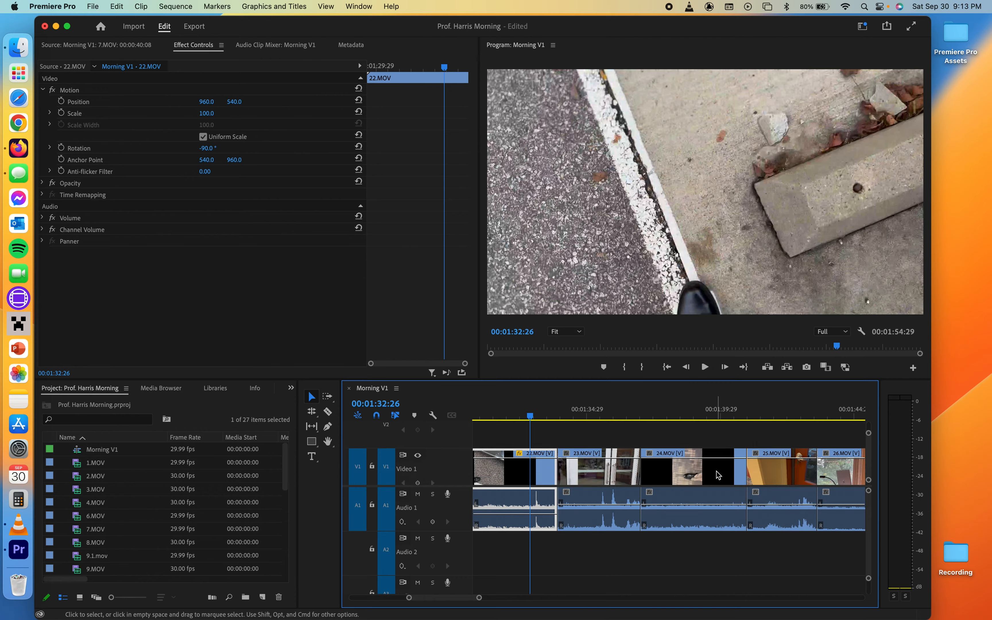
key("space")
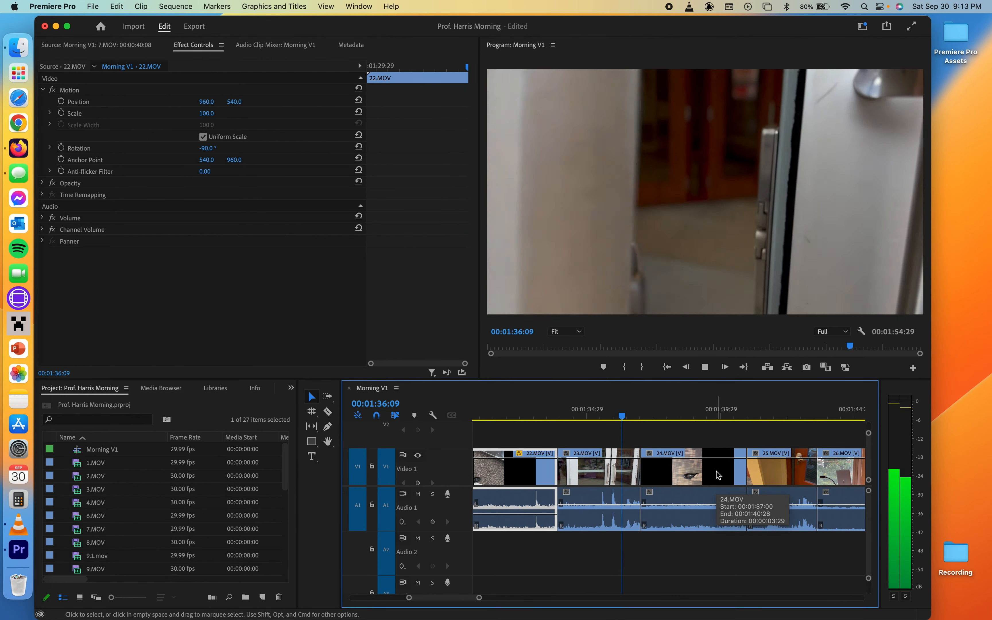
- Select the 24.MOV clip and set its Motion rotation to 90°
left_click(693, 484)
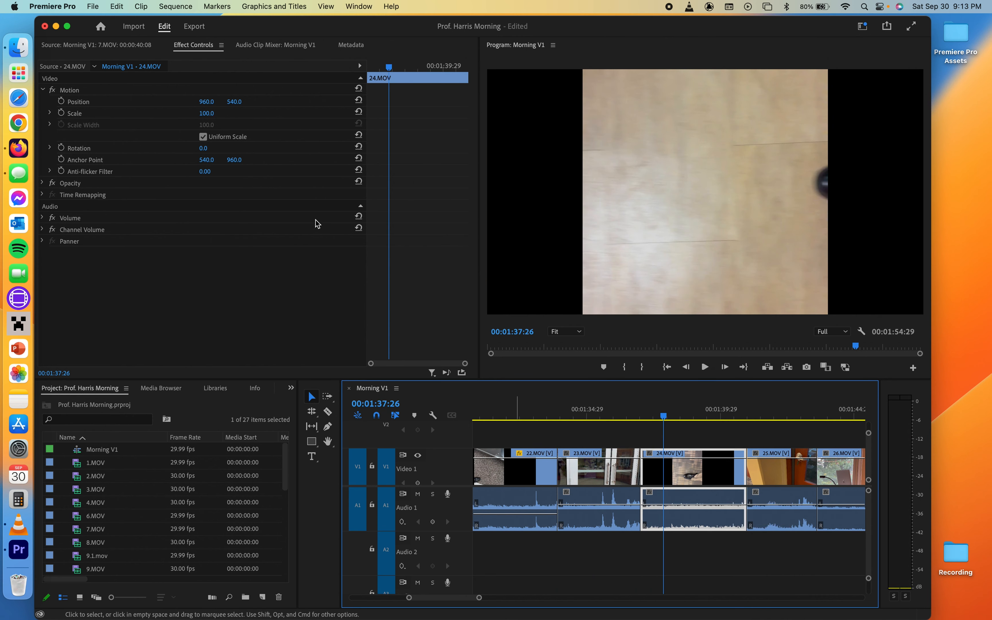
left_click(203, 148)
type("80")
key("Return")
type("89")
key("Return")
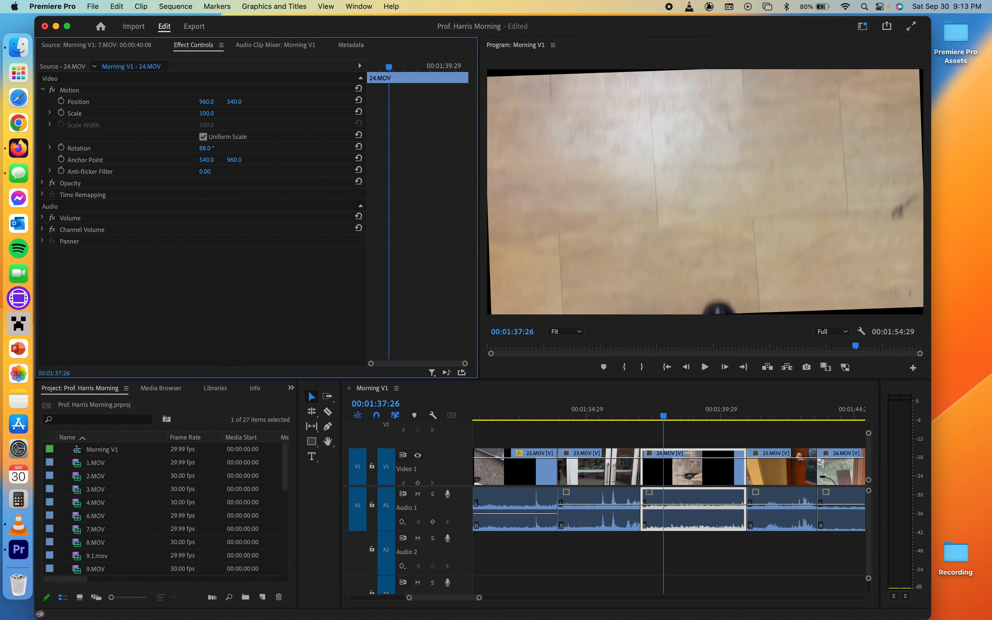
type("90")
key("Return")
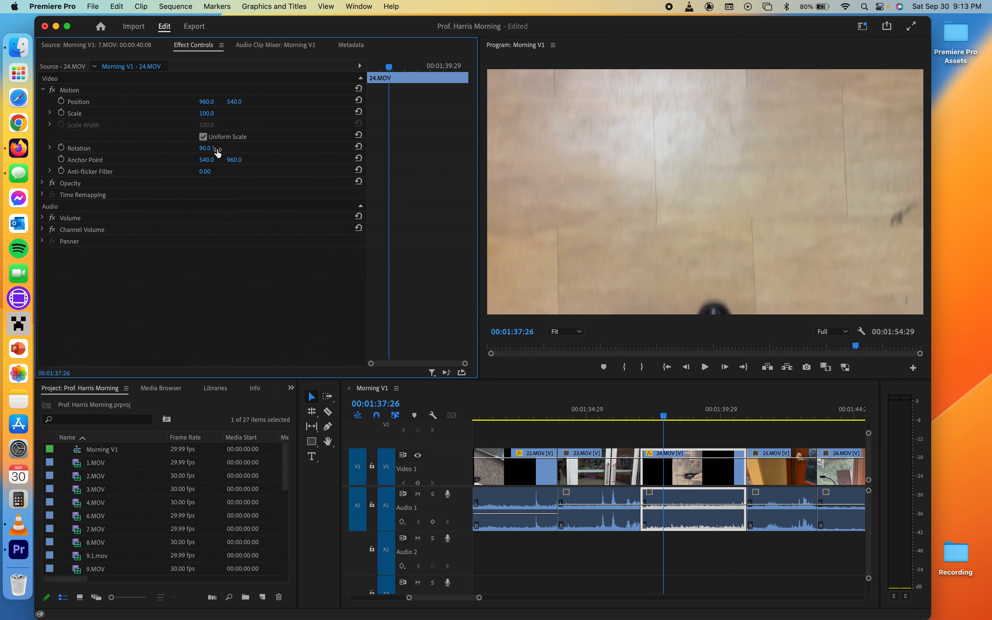
- Play back the end of the sequence to review the rotated clips and the final clips
key("space")
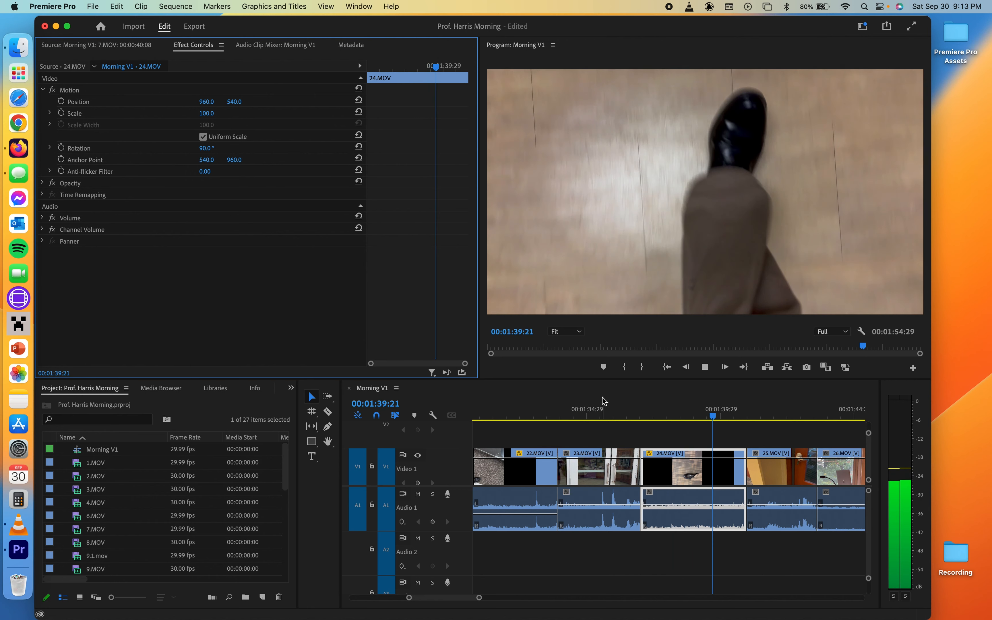
key("space")
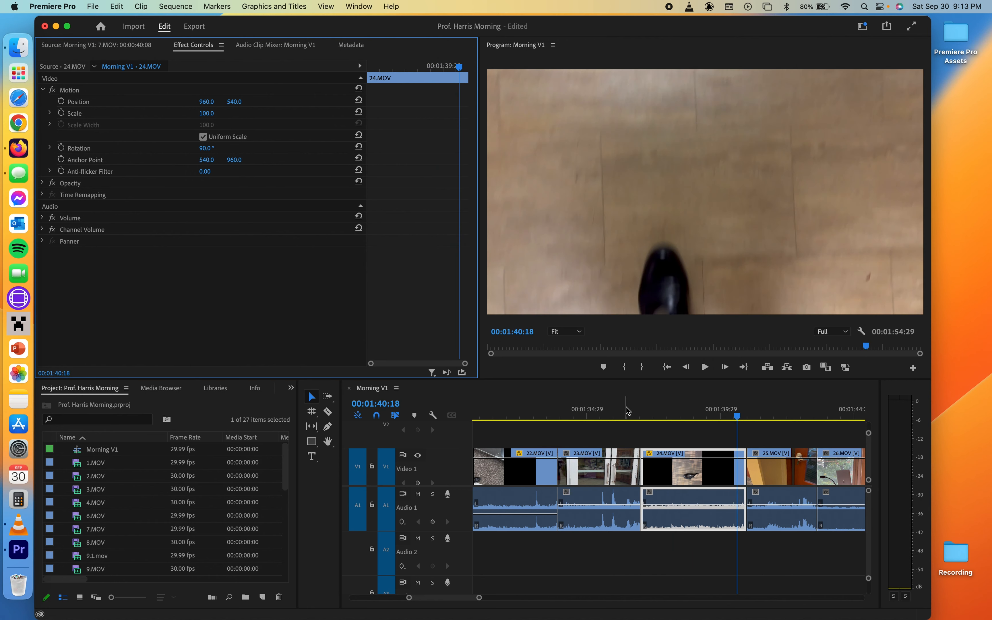
key("XF86AudioRaiseVolume")
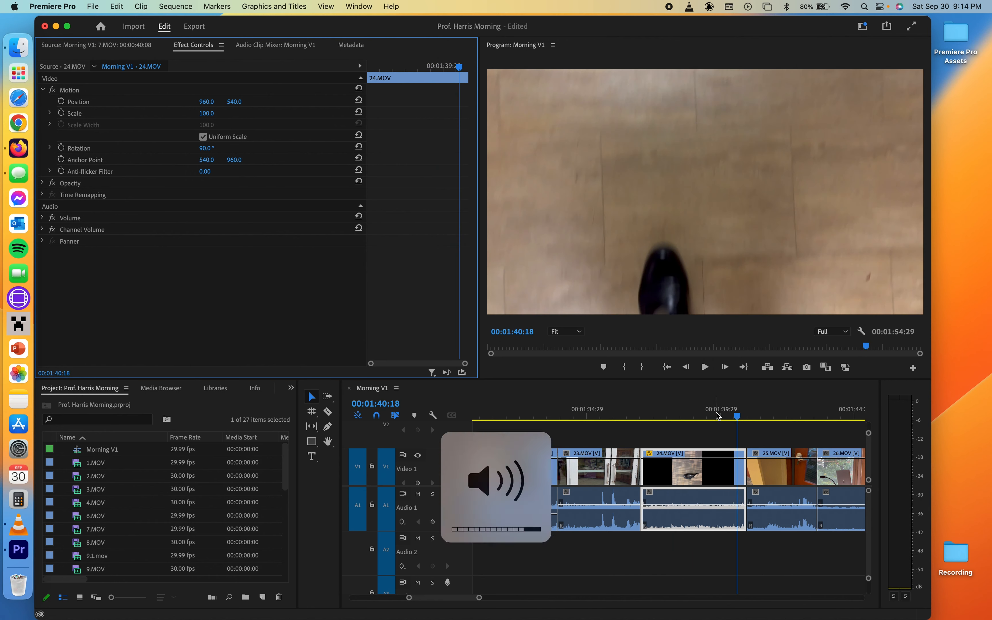
scroll(841, 503, "down", 5)
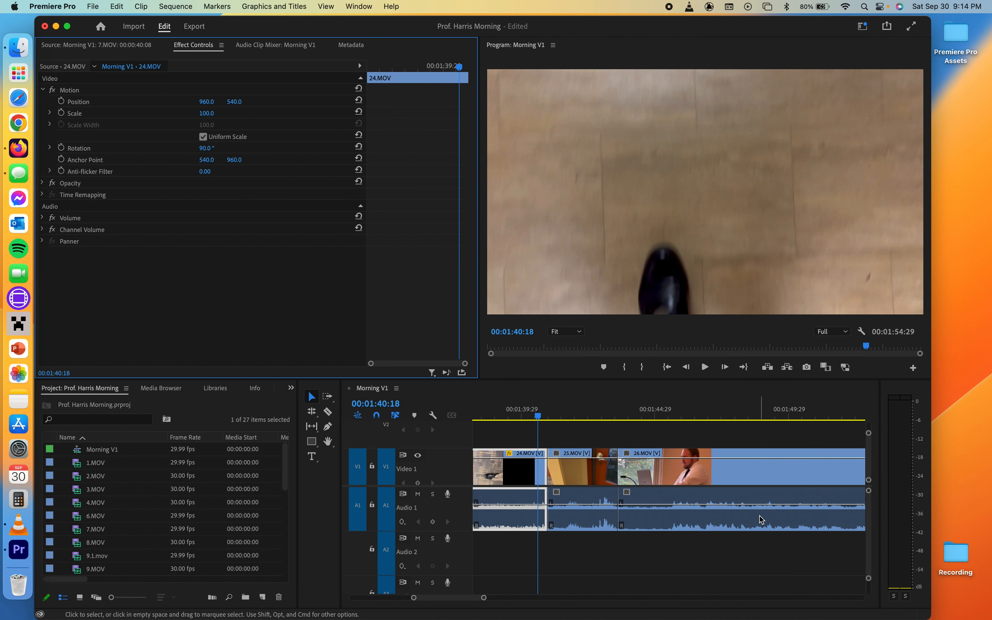
scroll(760, 516, "down", 5)
scroll(759, 515, "up", 1)
scroll(760, 519, "down", 3)
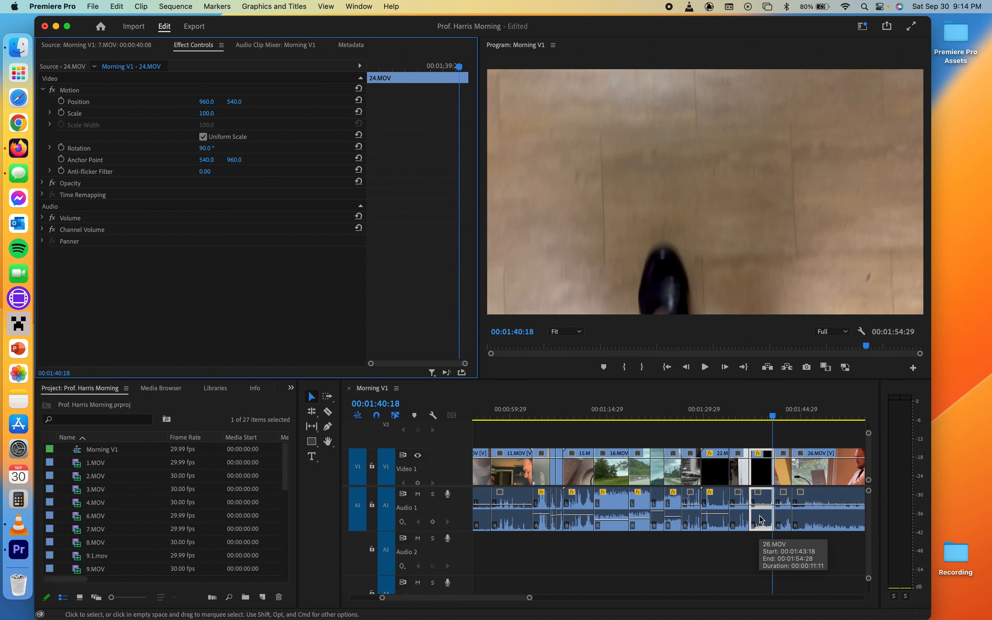
left_click(794, 418)
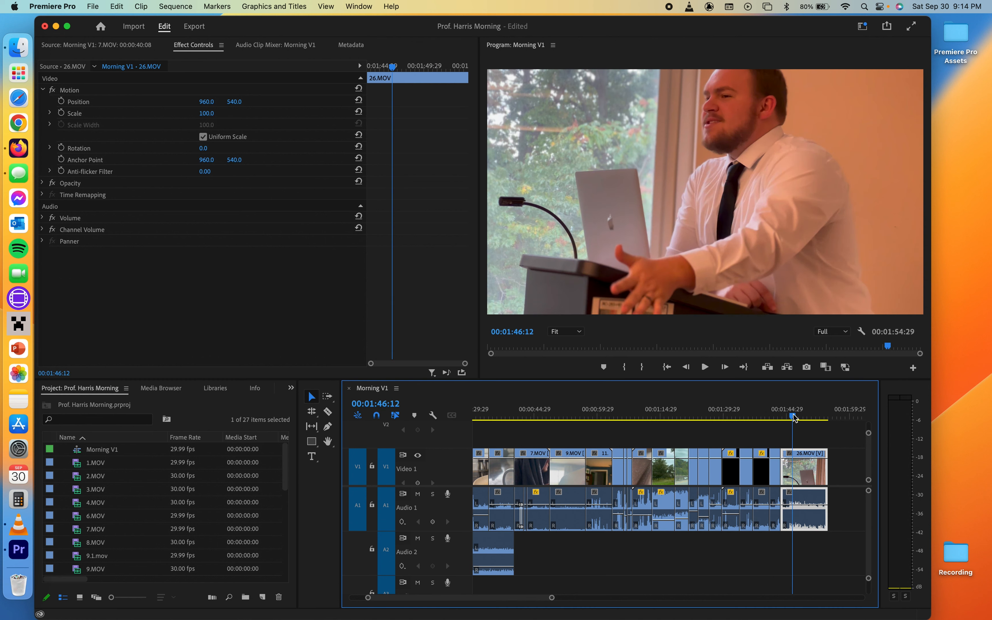
key("space")
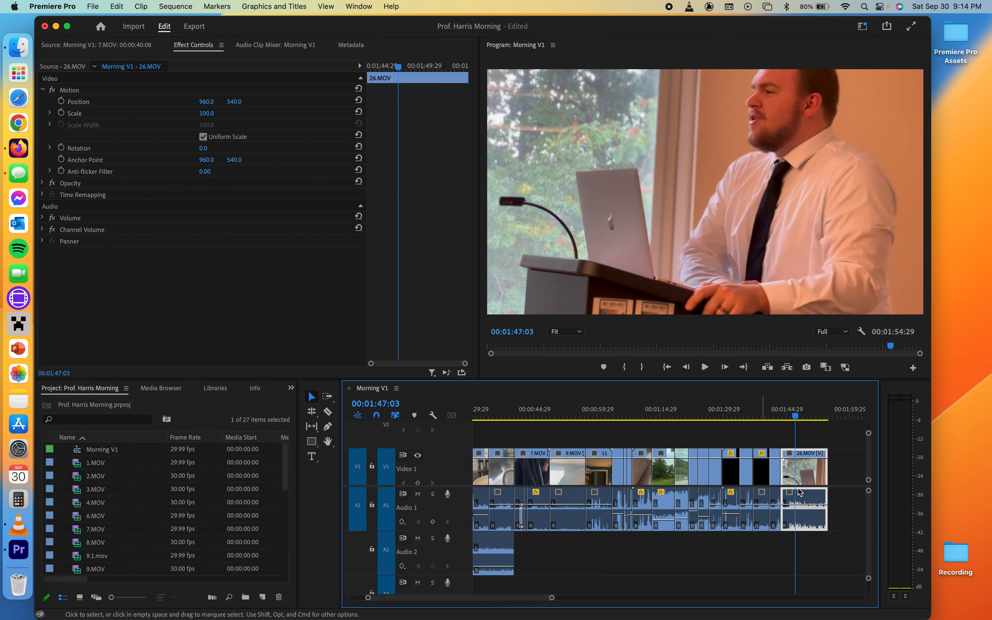
left_click(777, 413)
key("space")
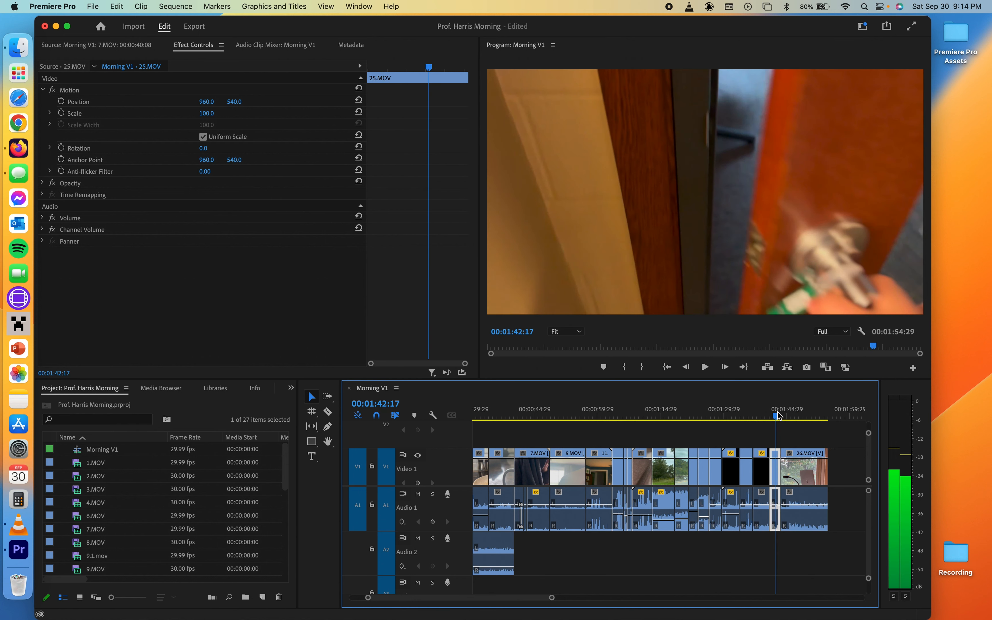
key("space")
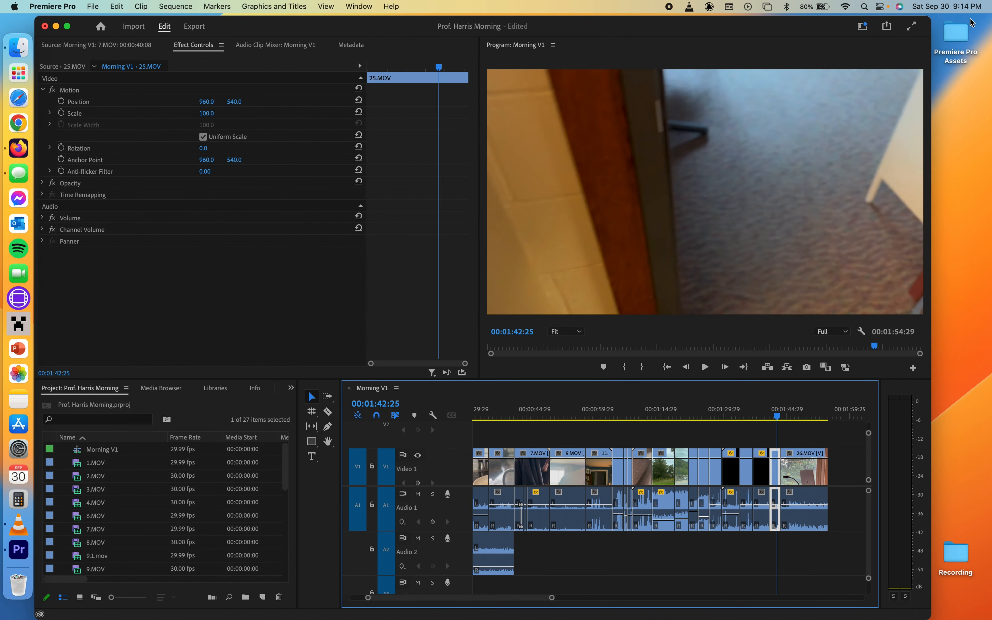
- Import the classroom ambience MP3 from the Premiere Pro Assets folder onto Audio 2 near the end of the sequence
double_click(967, 33)
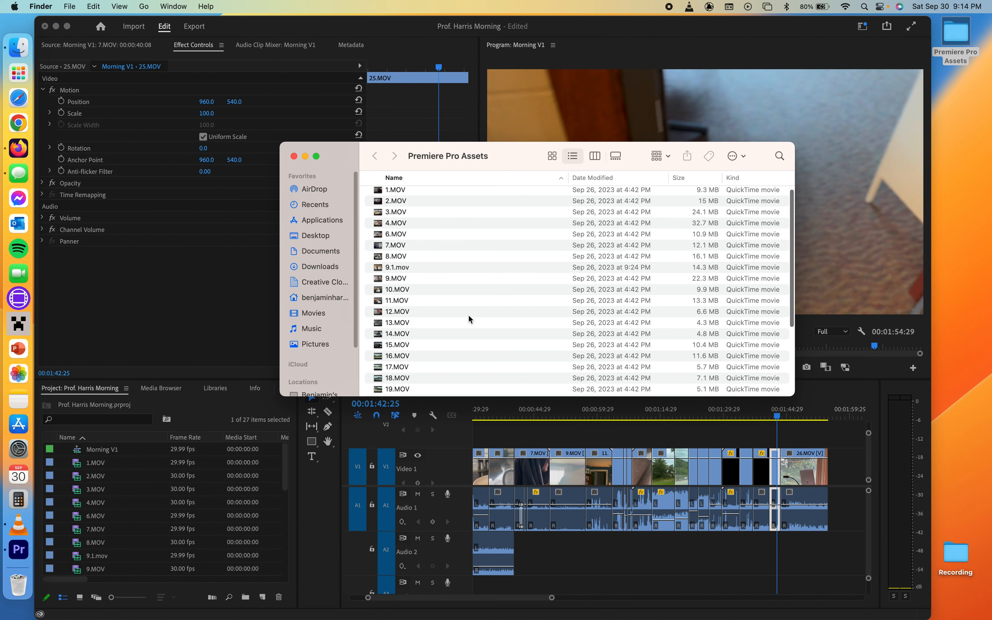
scroll(470, 319, "down", 10)
left_click(382, 374)
left_click(372, 366)
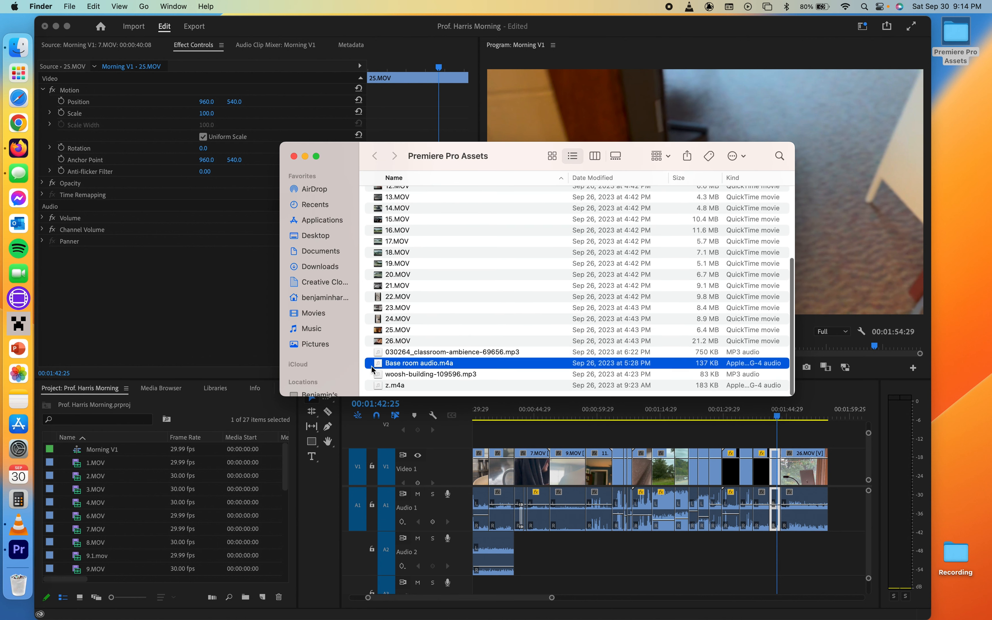
left_click(381, 386)
left_click(379, 353)
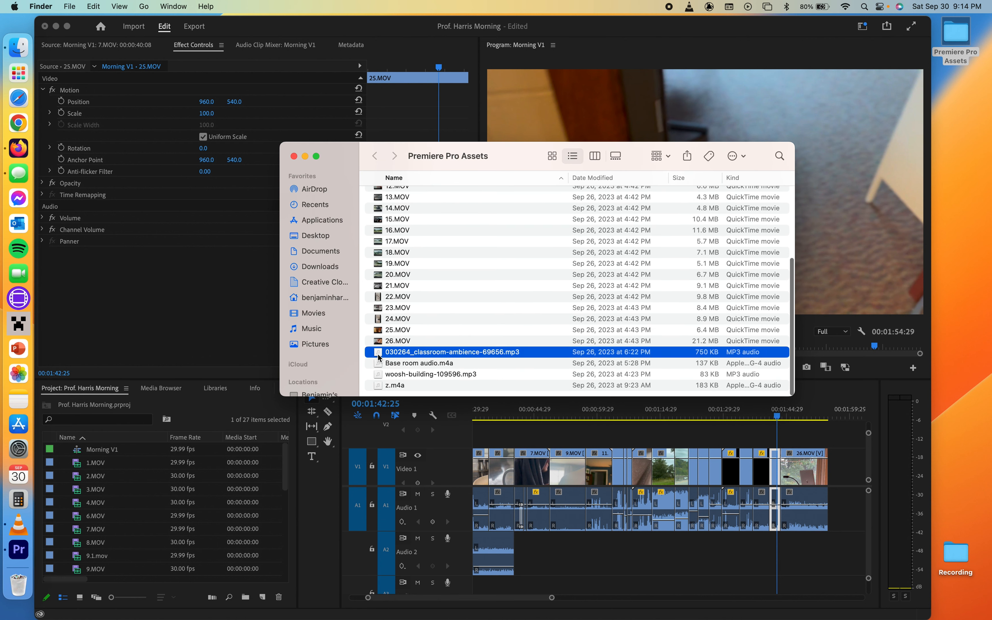
left_click_drag(723, 560, 677, 558)
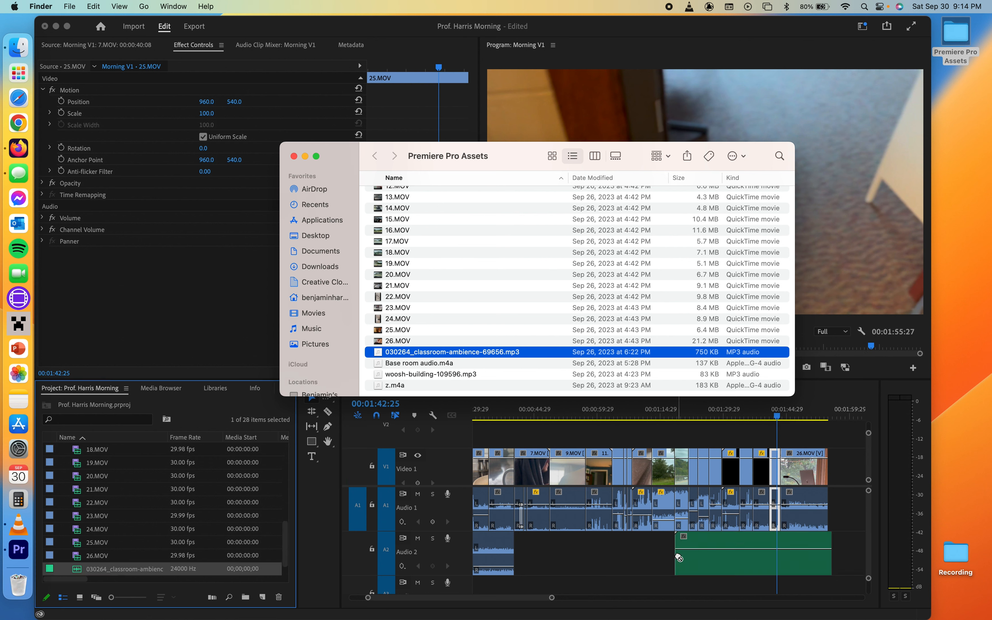
left_click(294, 156)
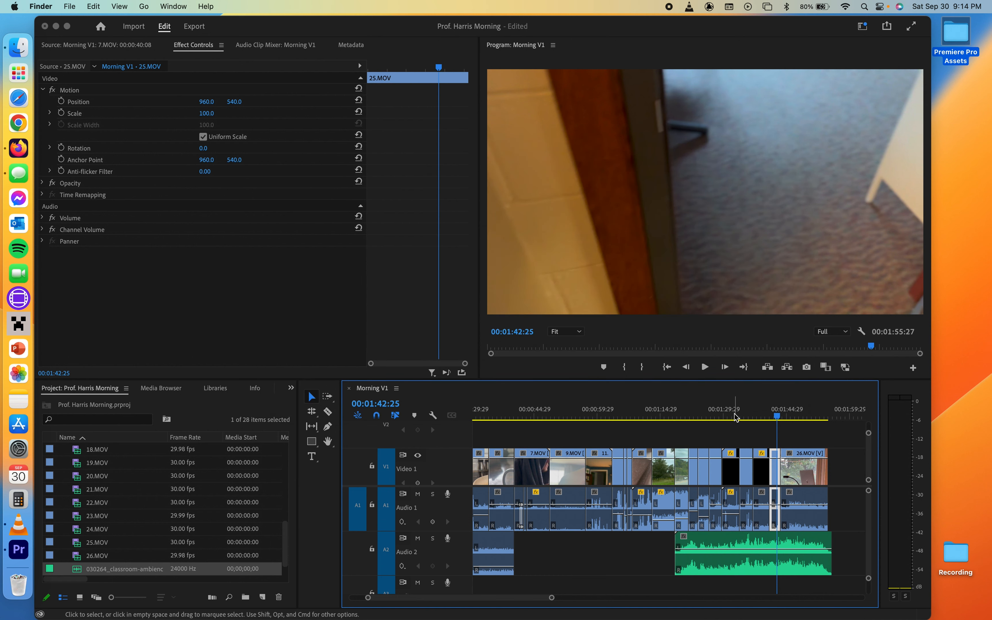
- Play back the end of the sequence and lower the ambience clip's volume level
left_click(724, 248)
key("space")
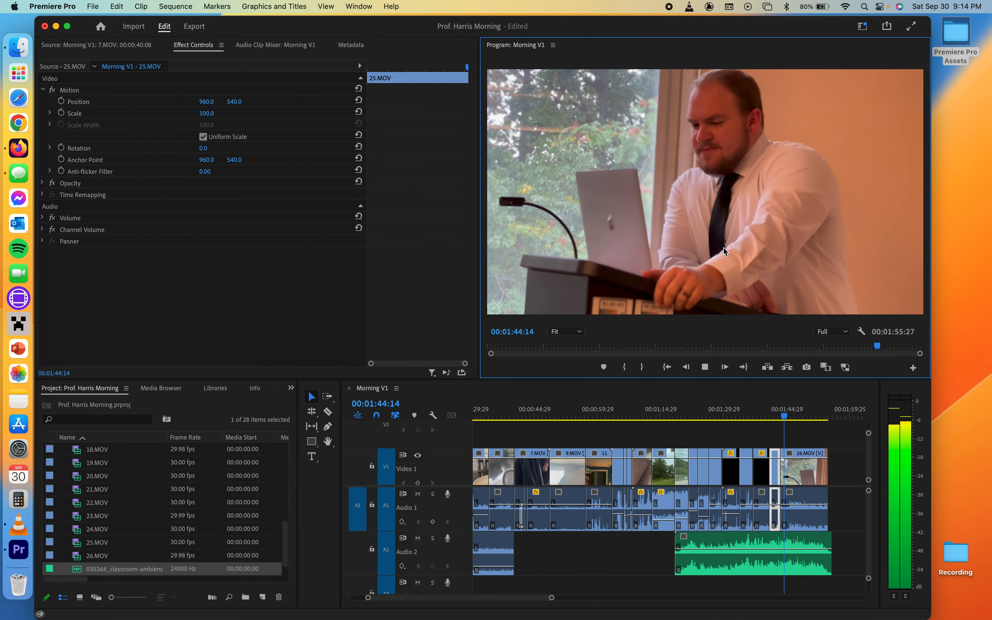
key("space")
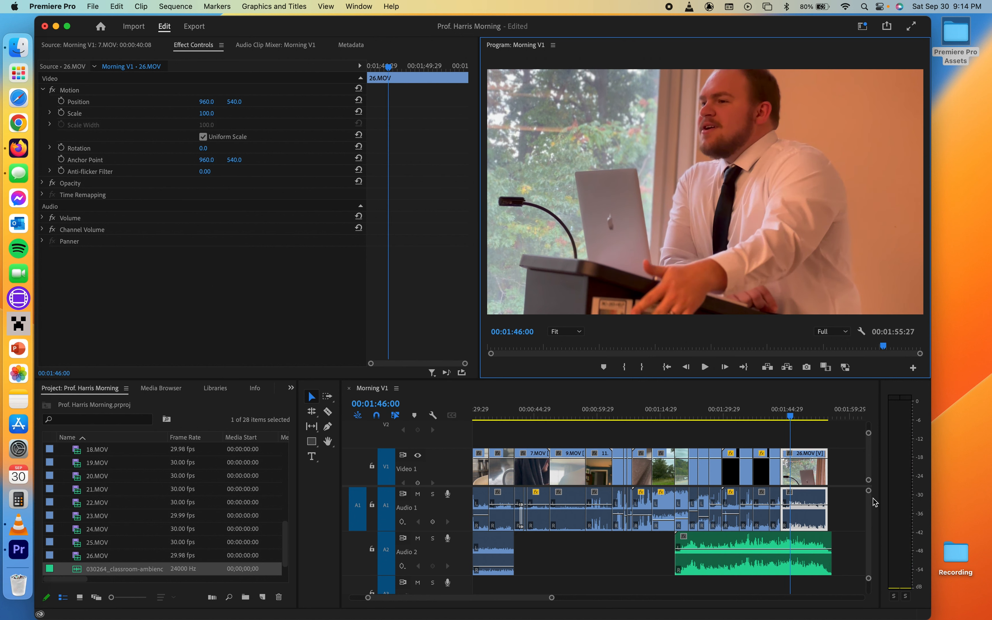
left_click_drag(766, 550, 768, 562)
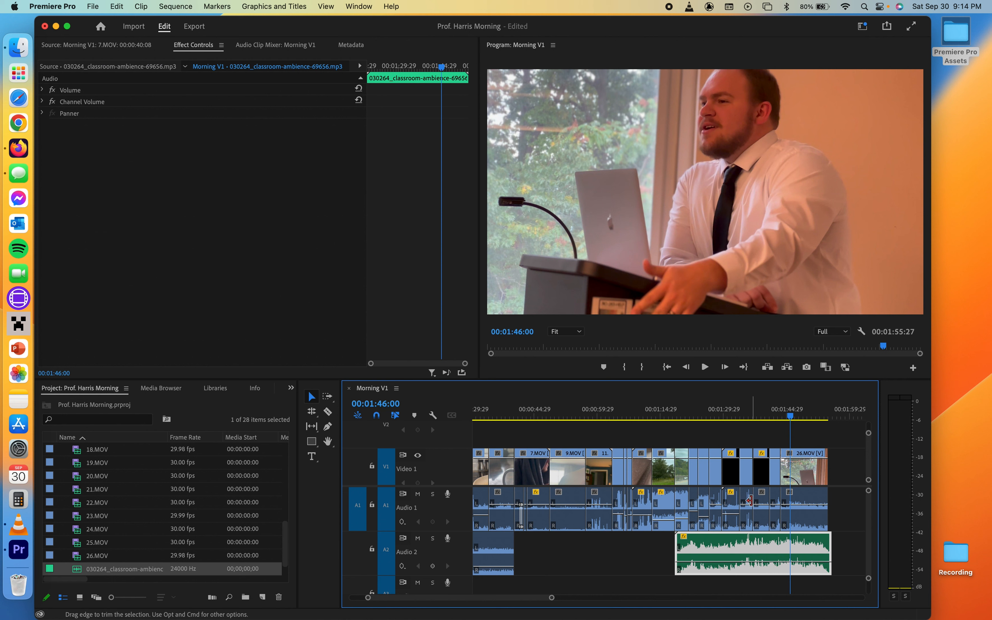
key("space")
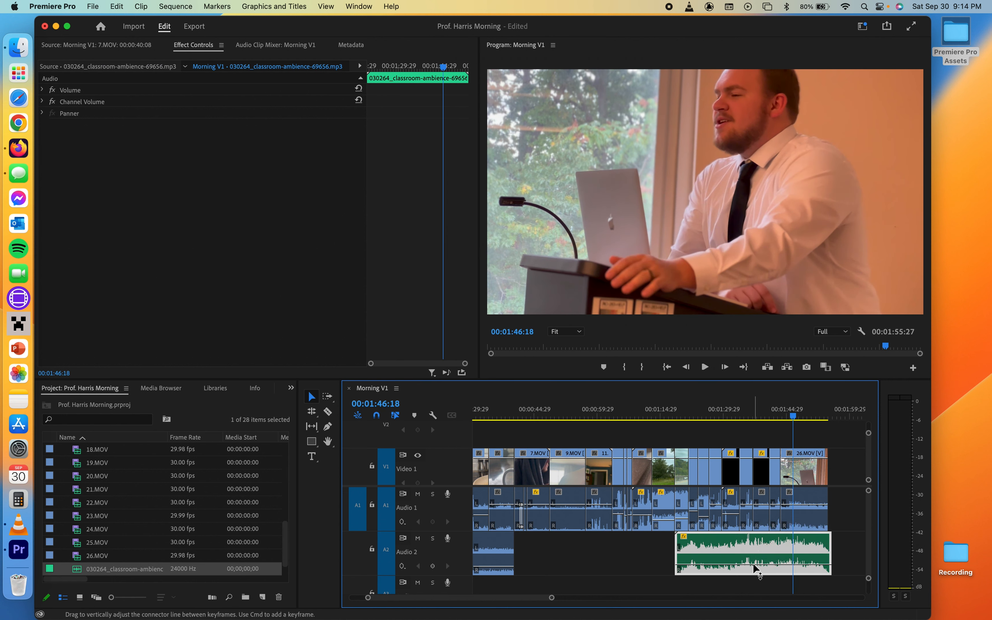
left_click_drag(781, 414, 772, 413)
- Trim the ambience clip's start to line up with the start of the 25.MOV clip, then play it back
left_click_drag(677, 556, 771, 554)
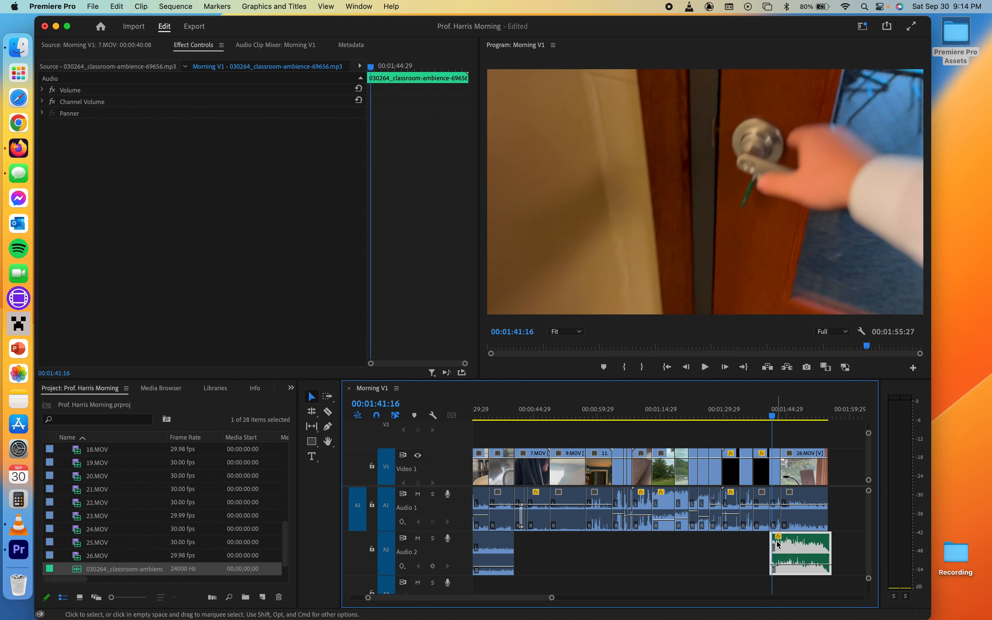
scroll(777, 545, "up", 6)
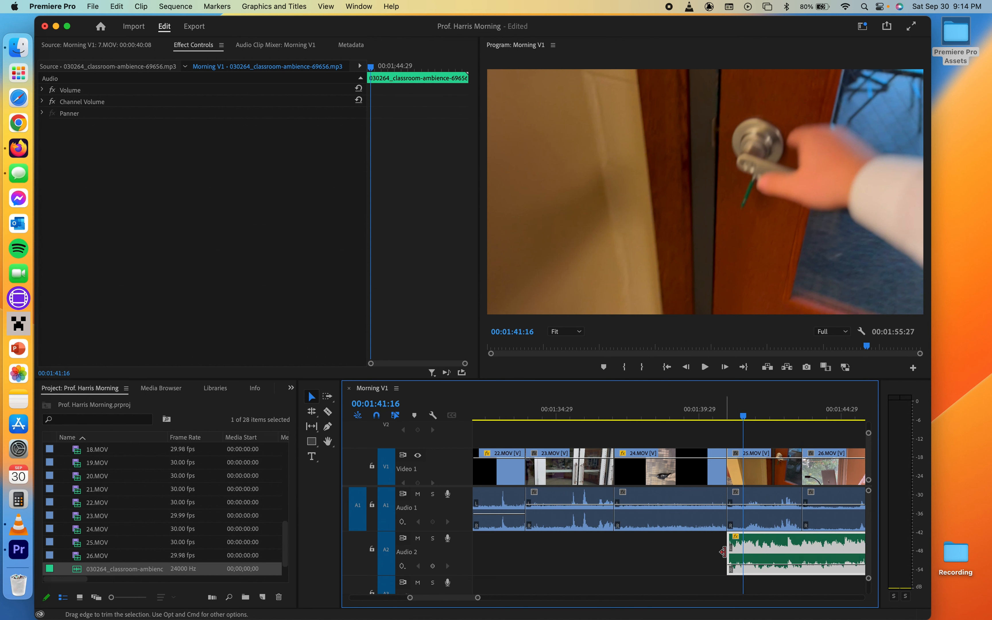
left_click_drag(734, 417, 724, 418)
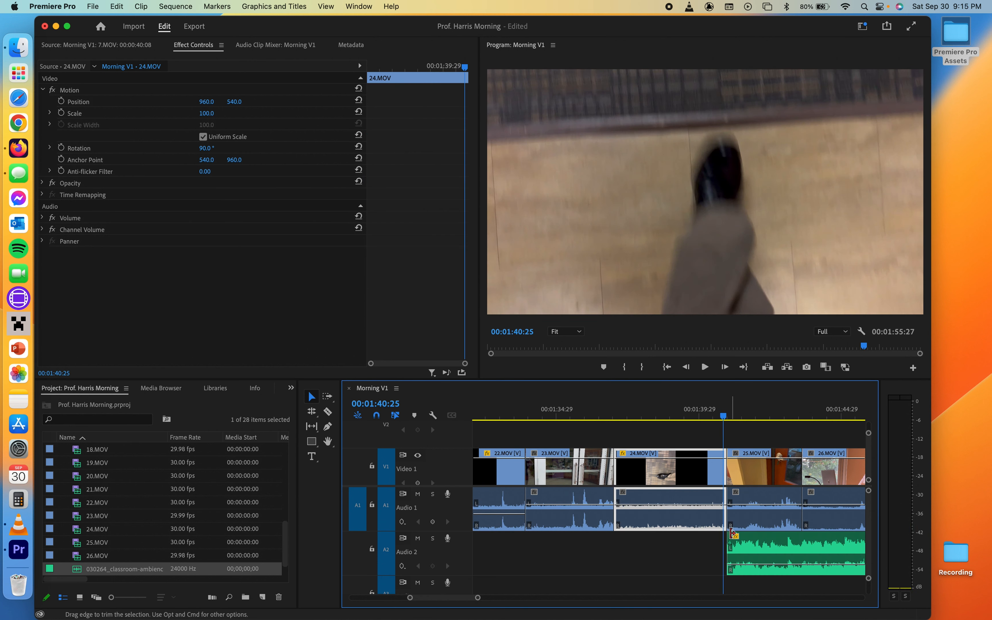
left_click_drag(729, 538, 724, 537)
key("space")
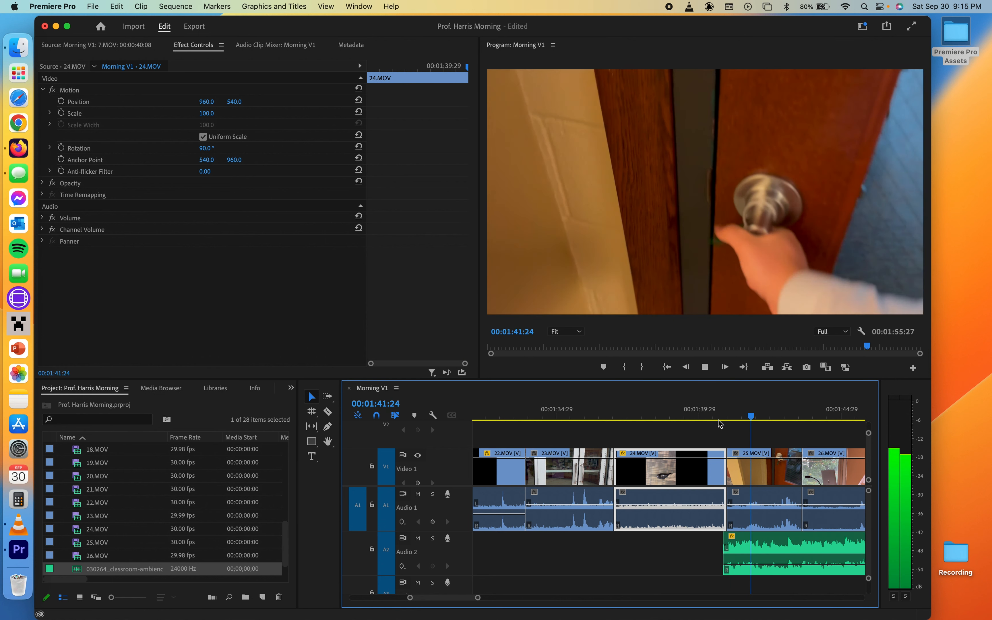
left_click(753, 509)
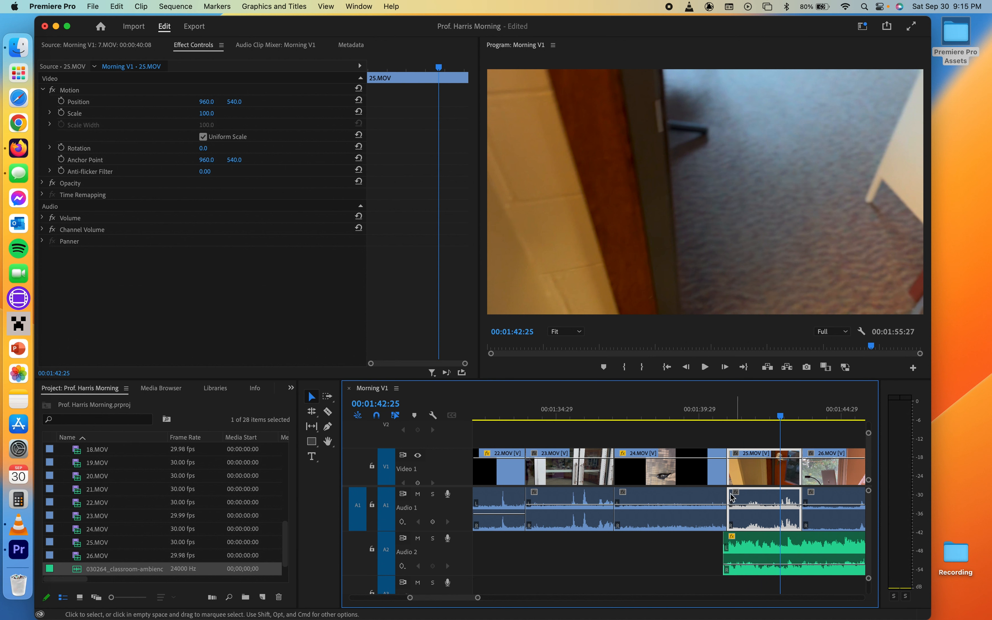
- Using the Pen tool, add volume keyframes at the ambience clip's start to fade it in
scroll(755, 553, "down", 3)
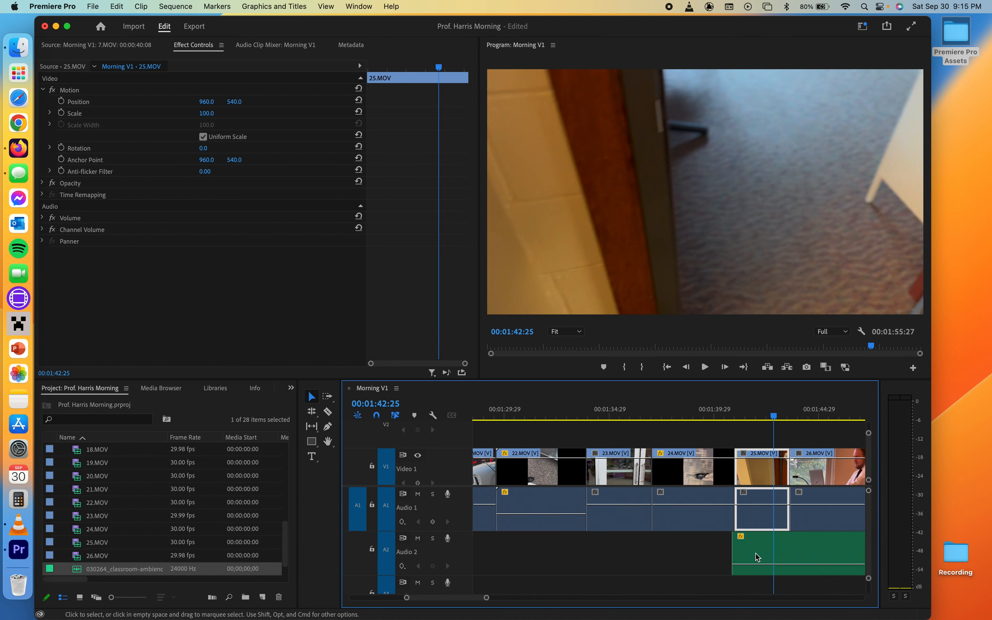
left_click(327, 426)
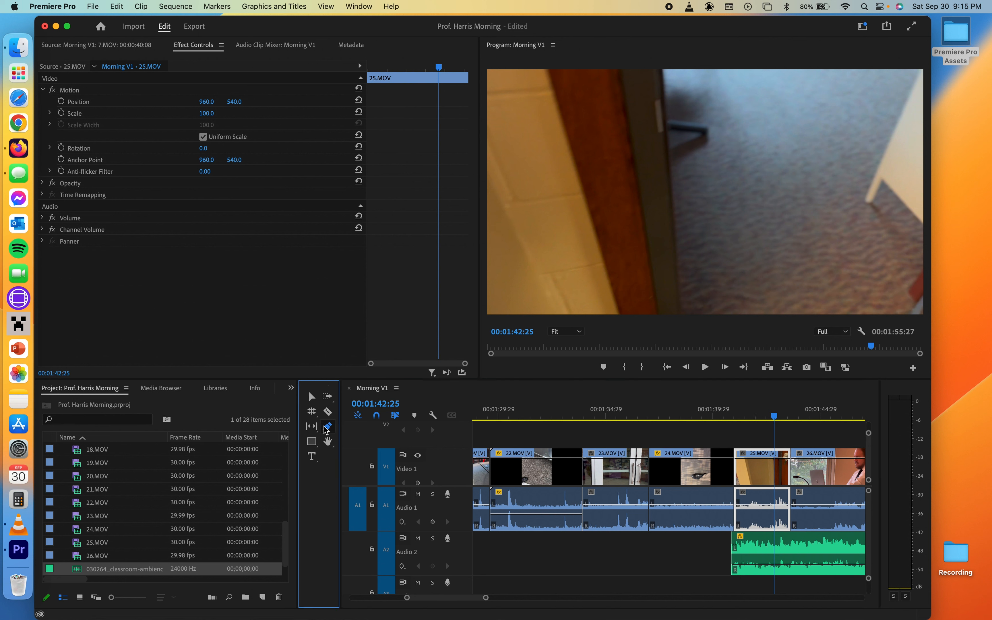
left_click(733, 566)
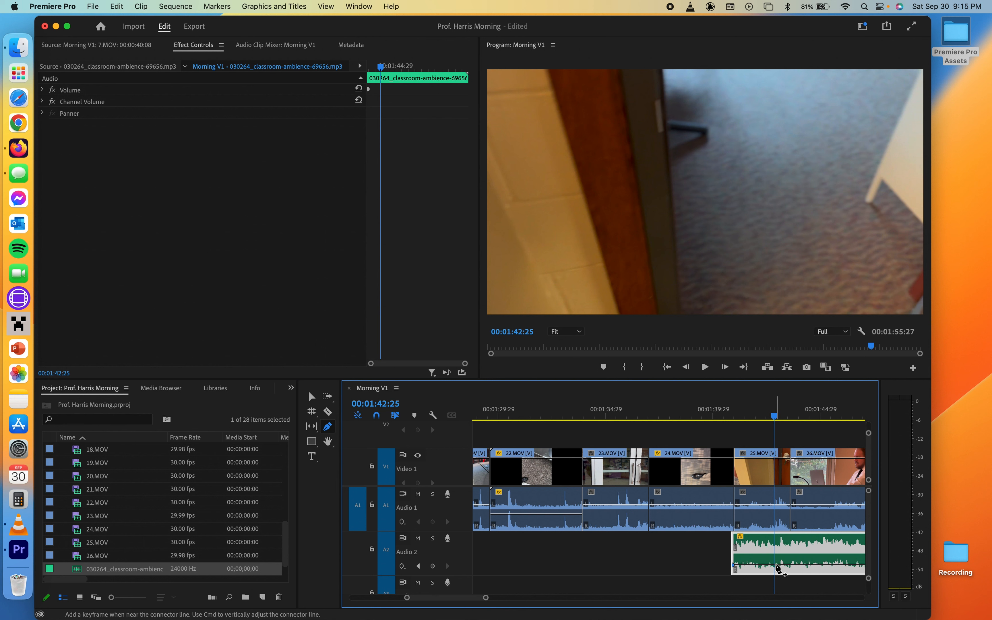
left_click_drag(733, 565, 749, 586)
- Play back the end of the sequence to review the ambience fade-in
left_click_drag(757, 416, 733, 416)
key("space")
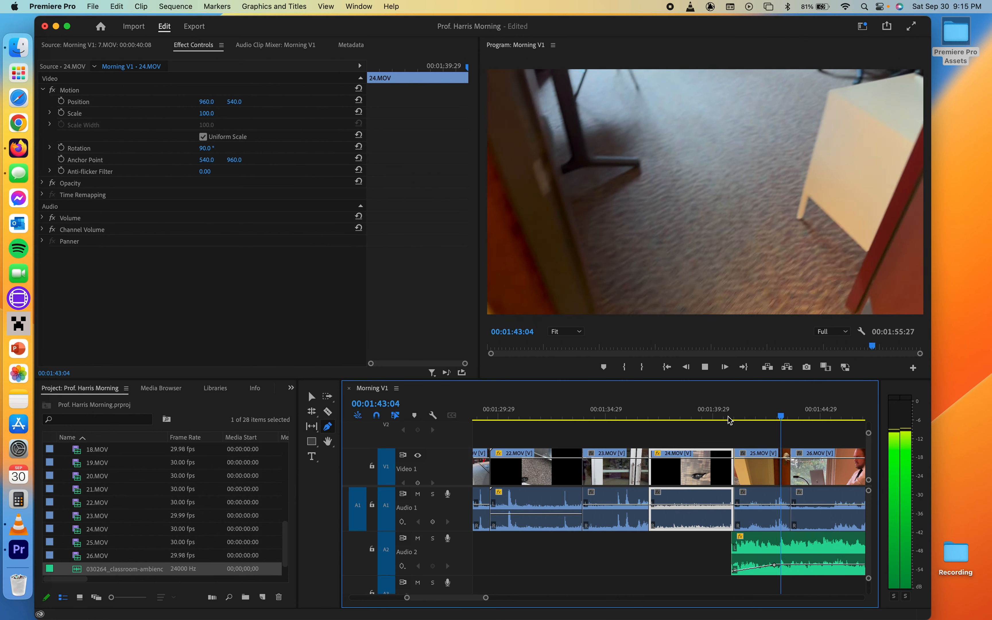
key("space")
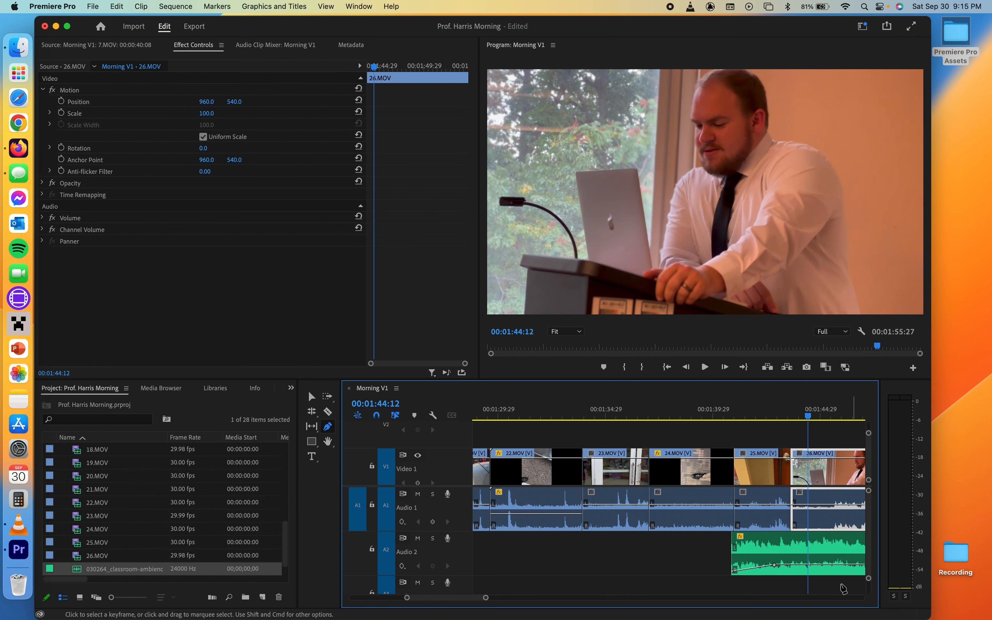
scroll(812, 547, "down", 4)
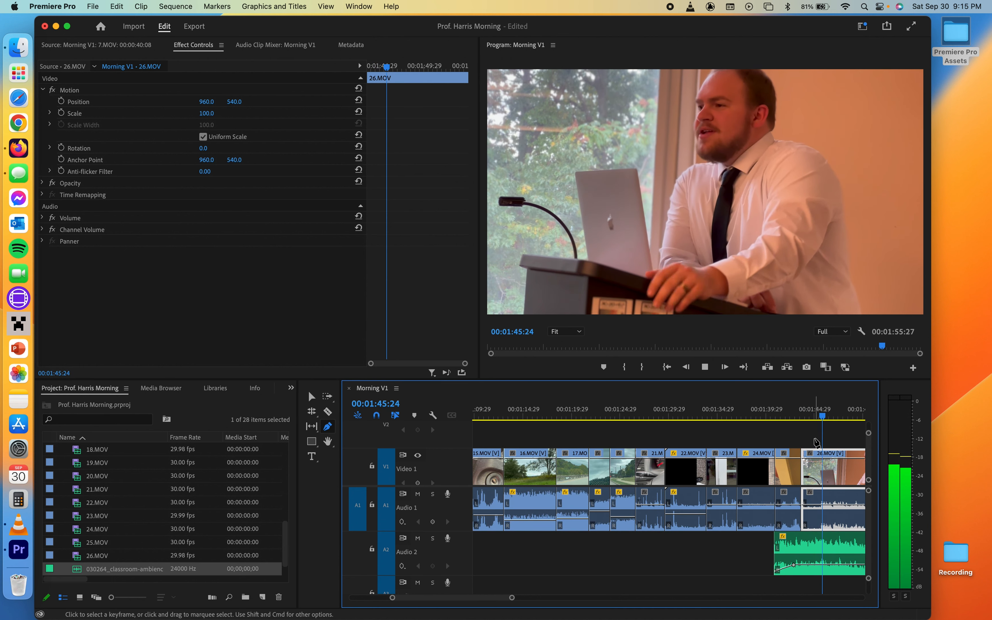
key("space")
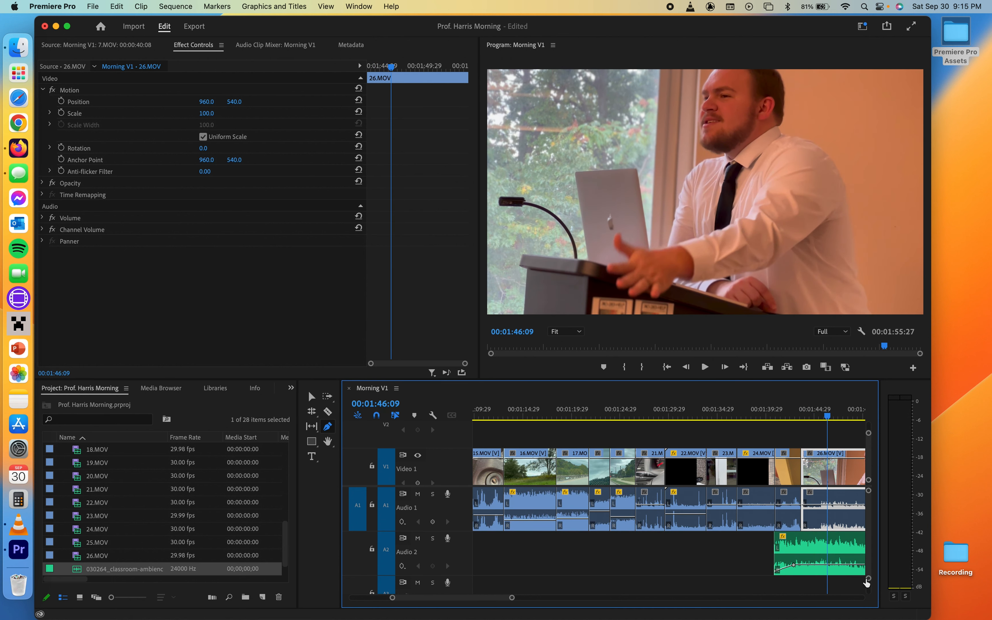
- Add two volume keyframes near 01:46:09 and drag the second down to -999 dB to fade the ambience out
left_click(824, 565)
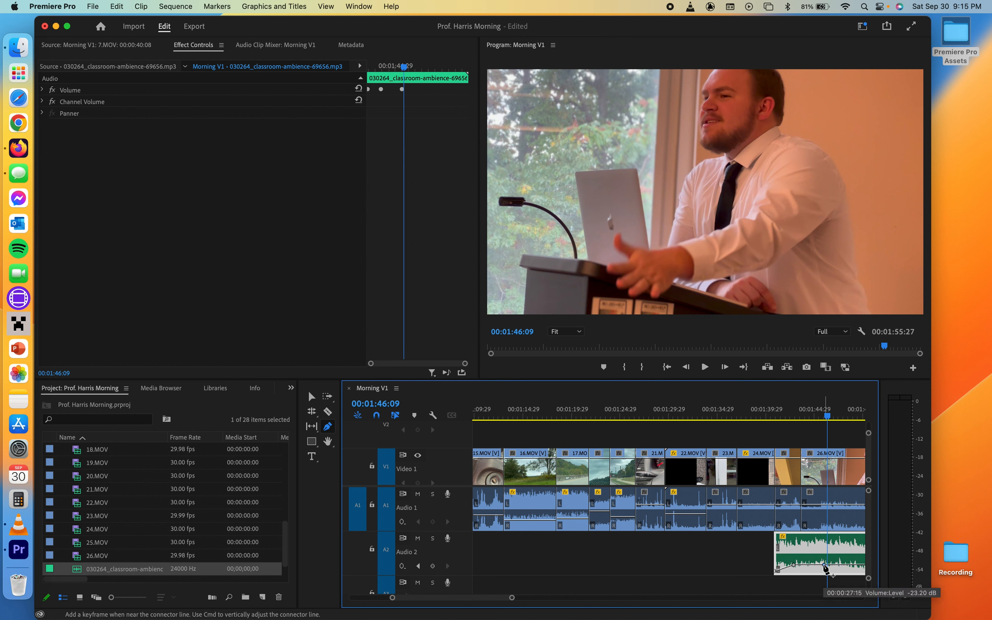
left_click(834, 566)
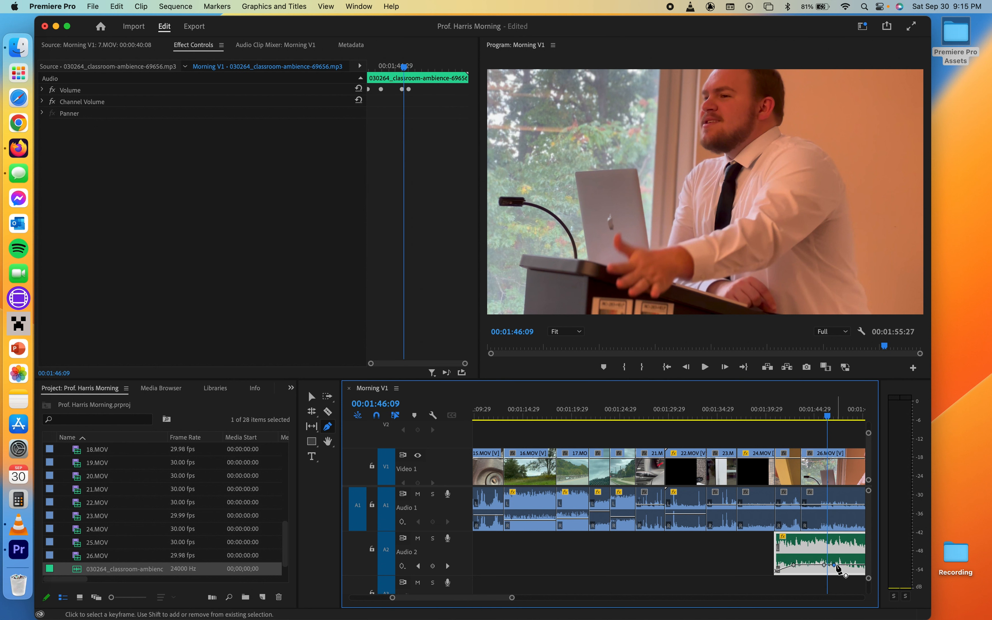
left_click_drag(835, 566, 837, 571)
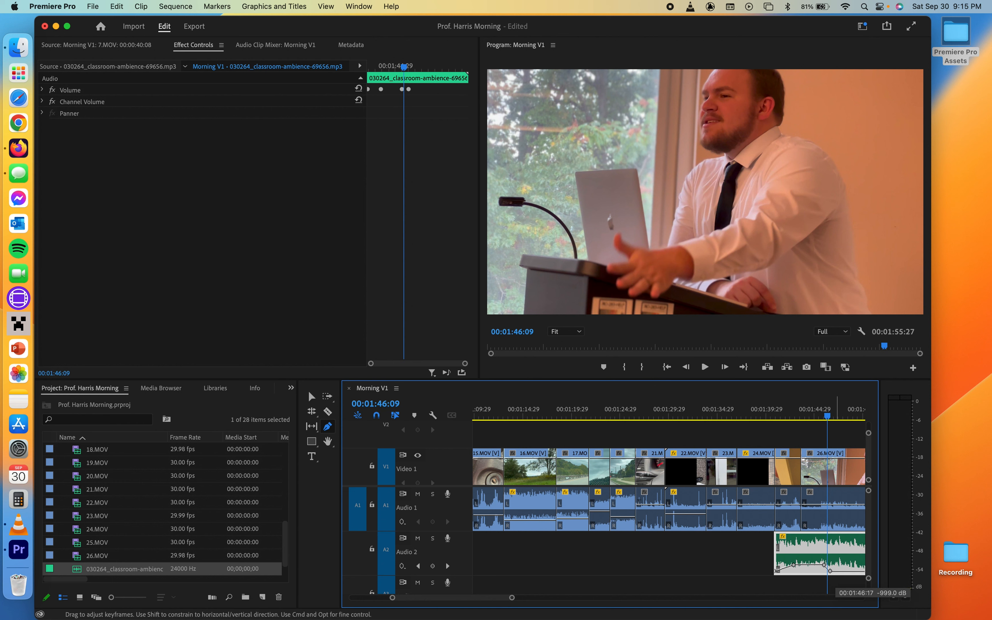
- Play back the clips from 24.MOV to the end to review the ambience fade-out
left_click_drag(824, 415, 796, 418)
key("space")
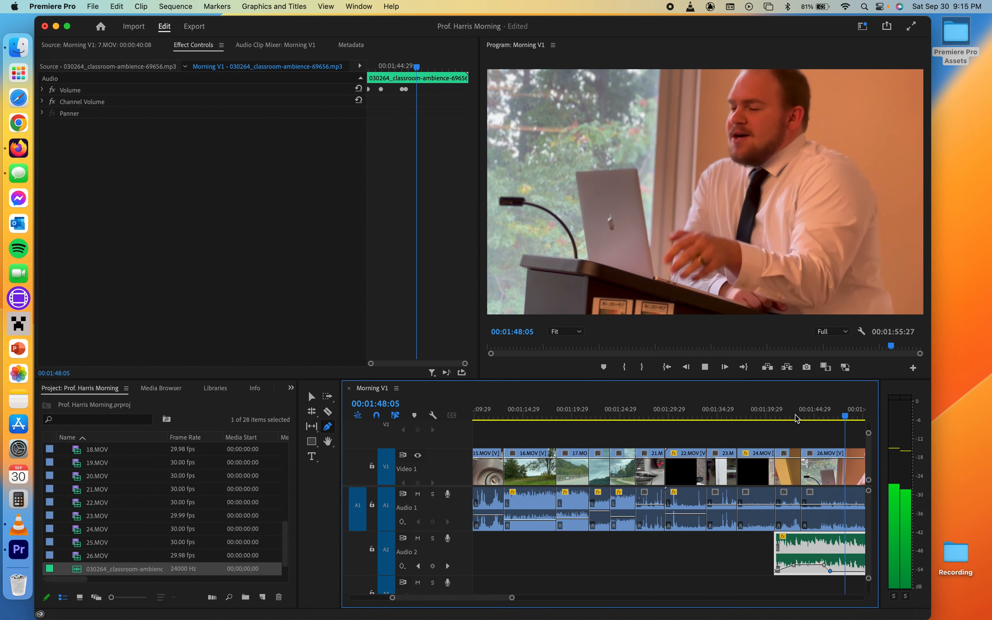
key("space")
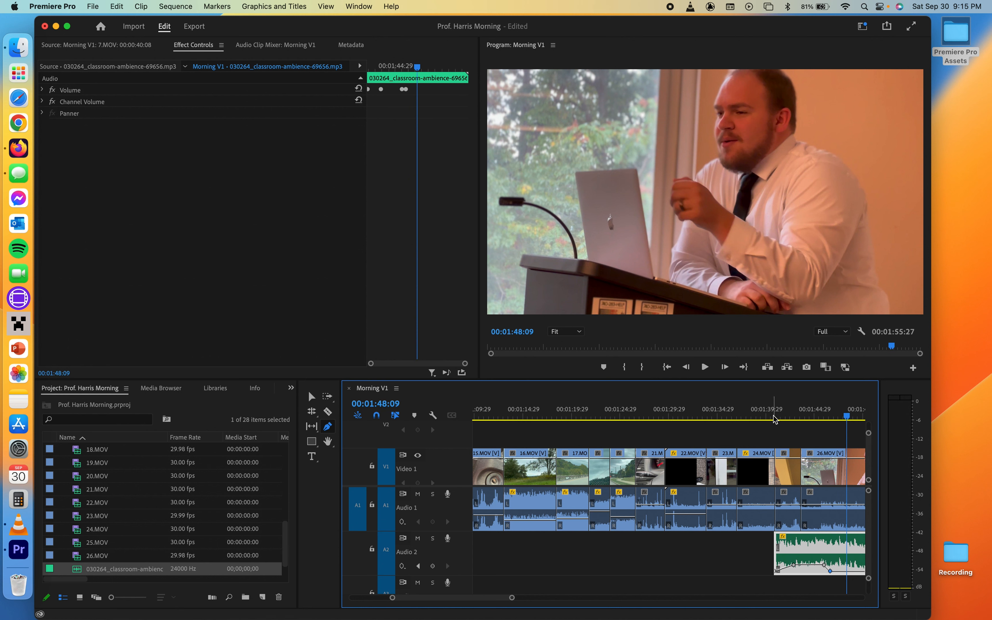
left_click(764, 418)
key("space")
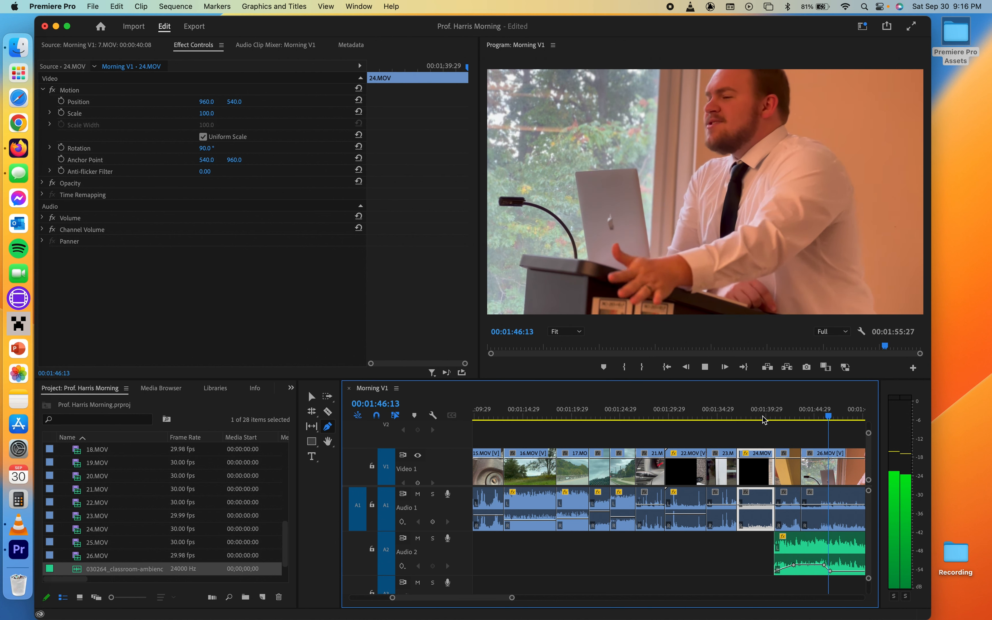
key("space")
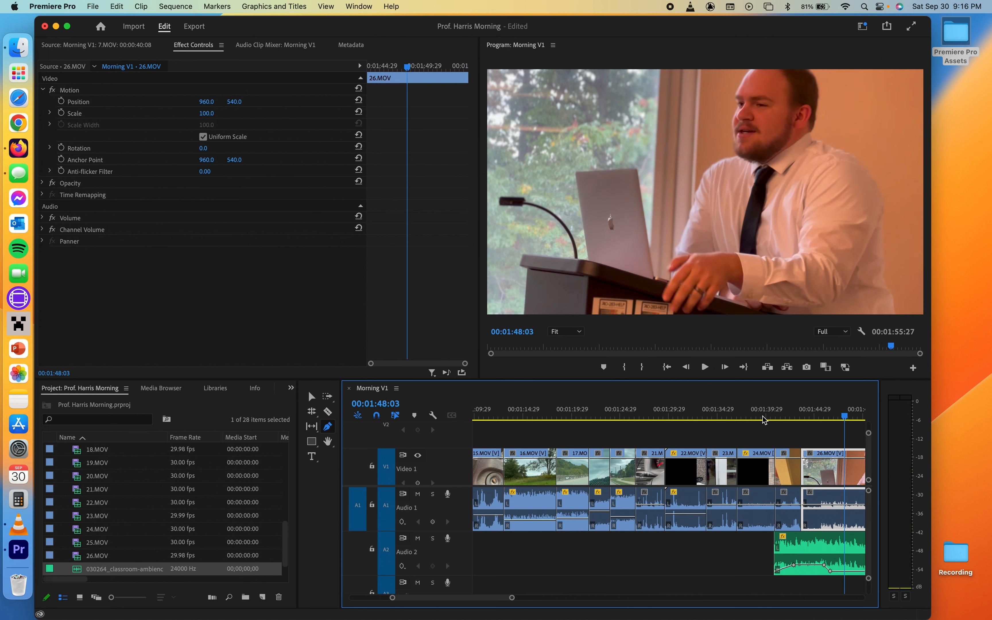
- Trim the ambience clip's end to match the end of the 26.MOV clip
scroll(614, 558, "down", 5)
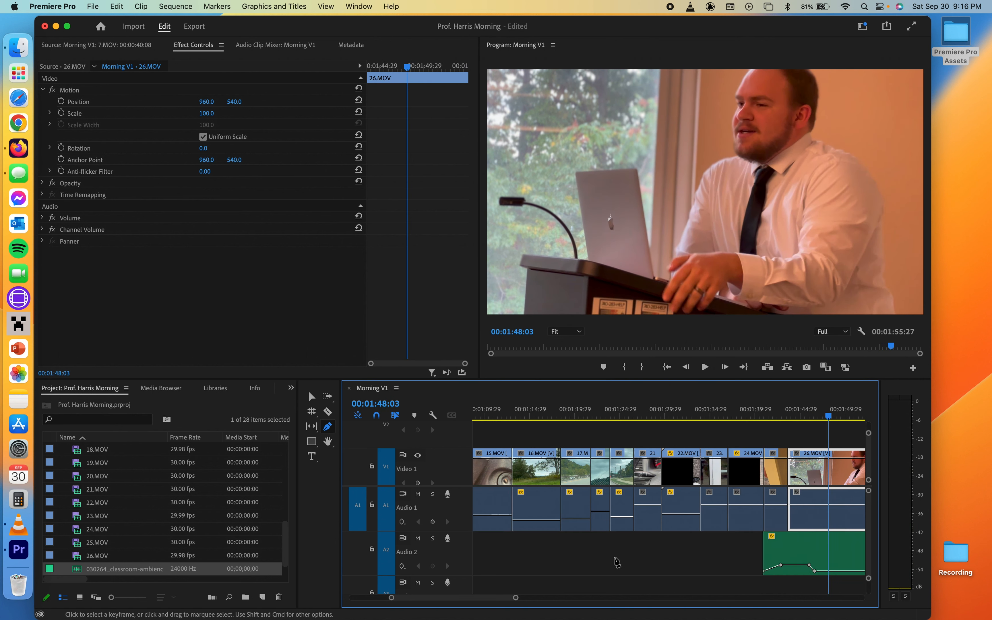
scroll(617, 563, "down", 5)
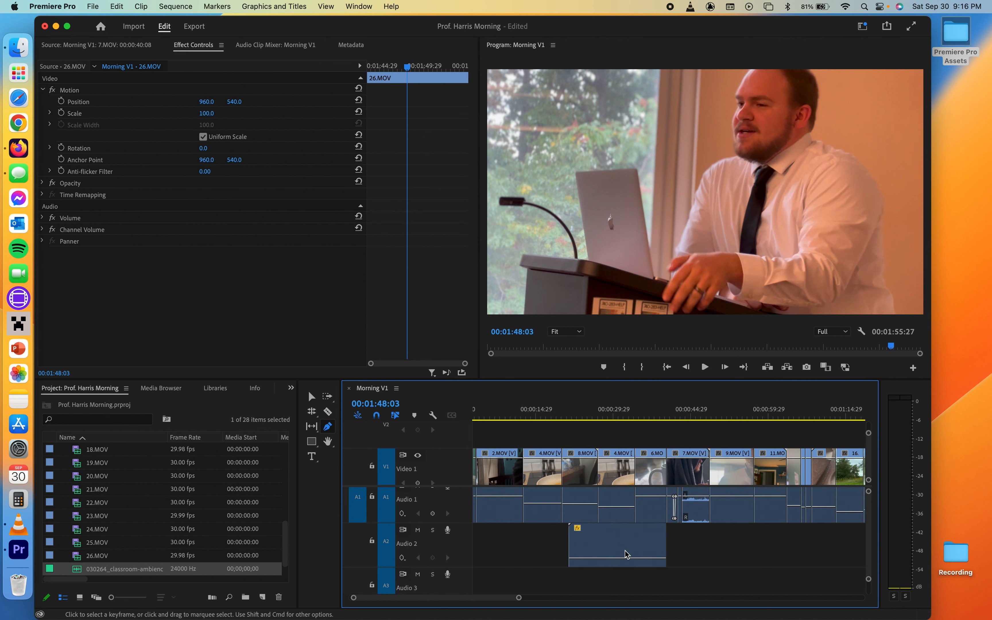
scroll(626, 555, "right", 5)
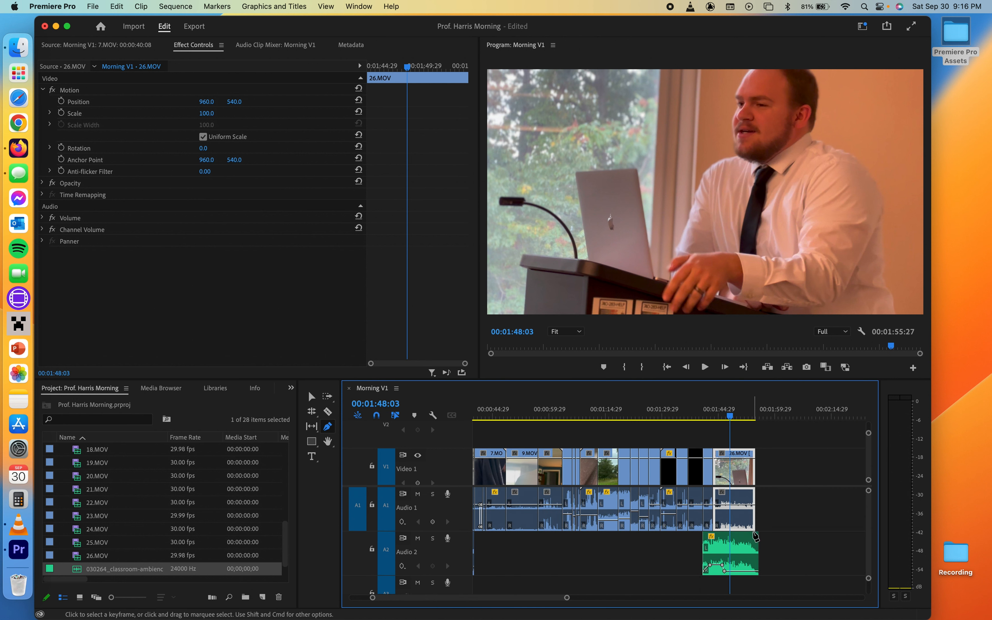
left_click(312, 397)
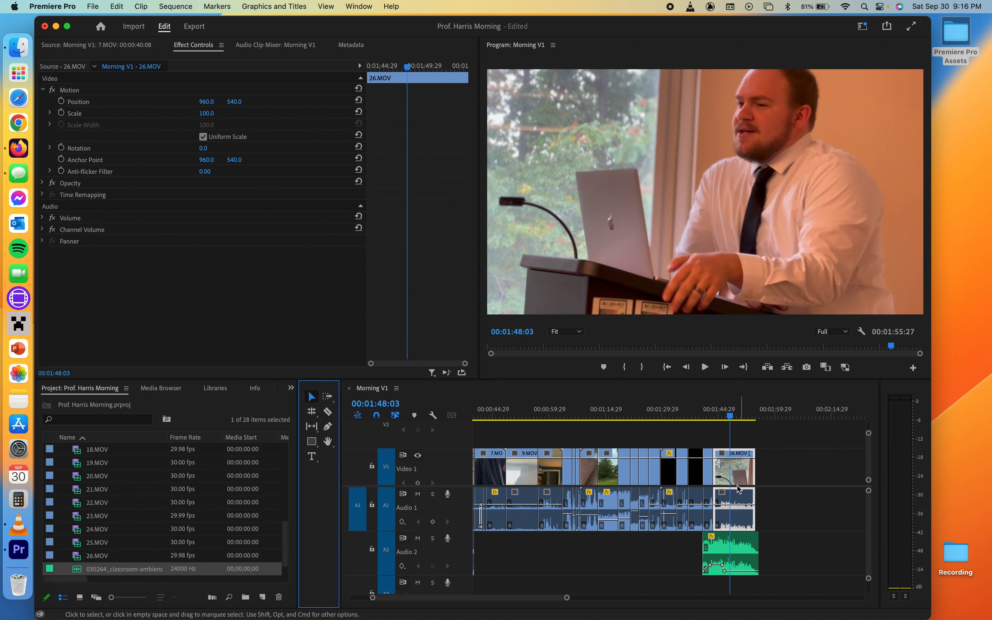
scroll(777, 529, "up", 5)
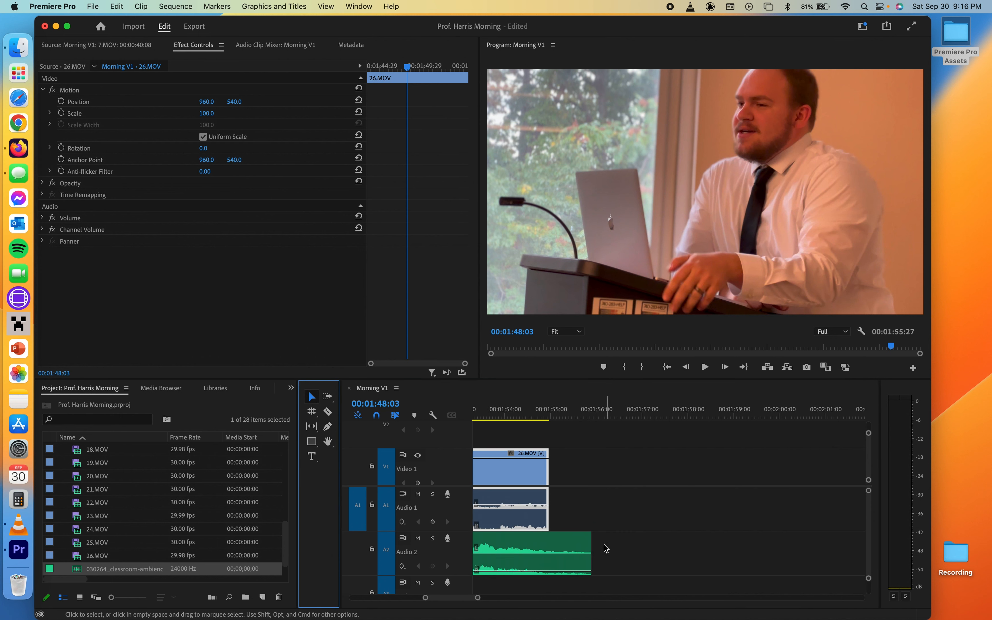
left_click_drag(591, 549, 549, 550)
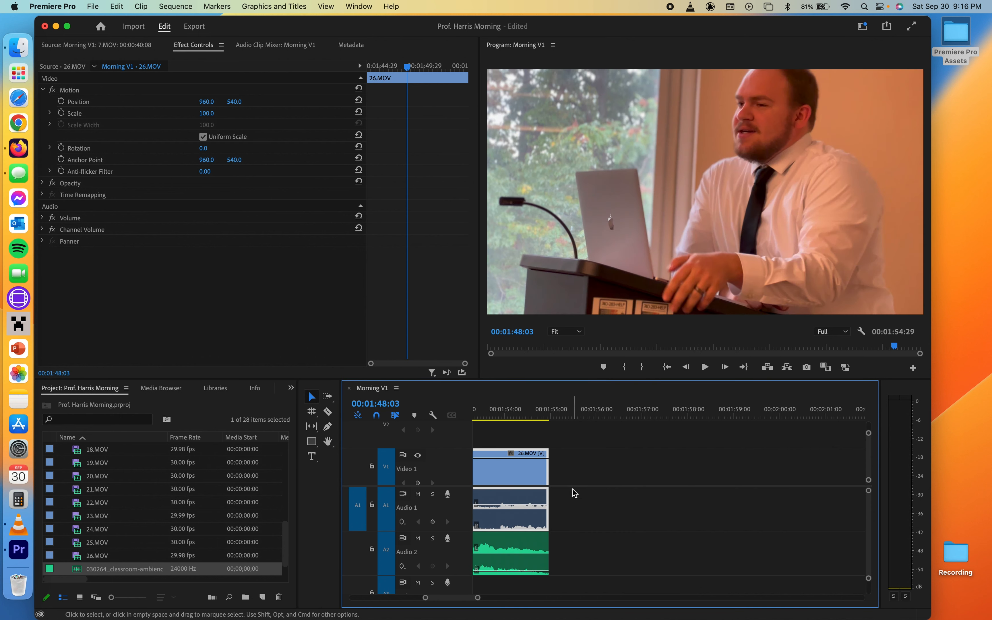
scroll(573, 493, "down", 5)
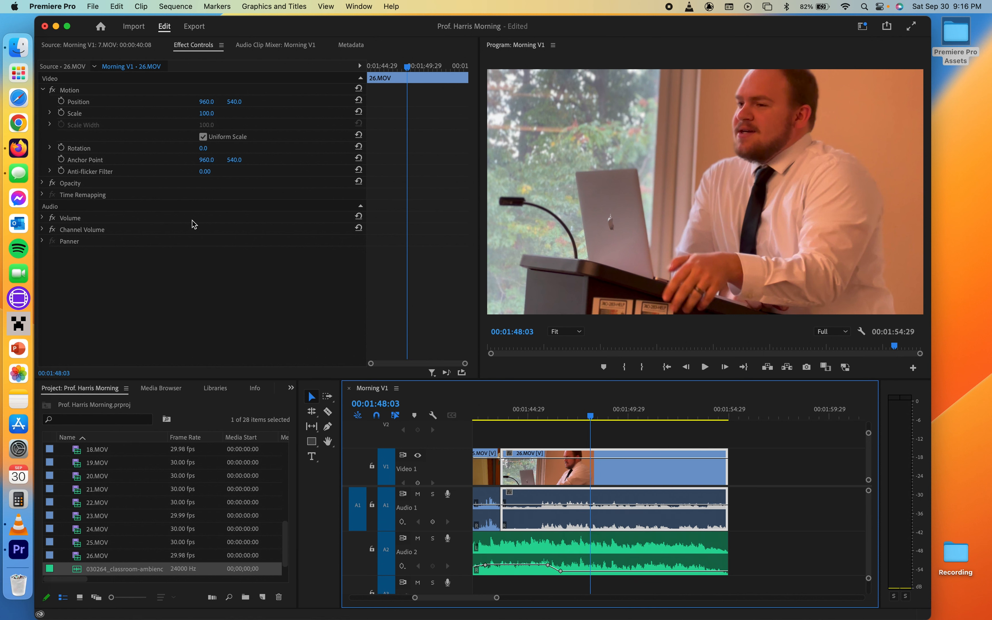
- Apply a Film Dissolve video transition to the end of the 26.MOV clip
left_click(121, 45)
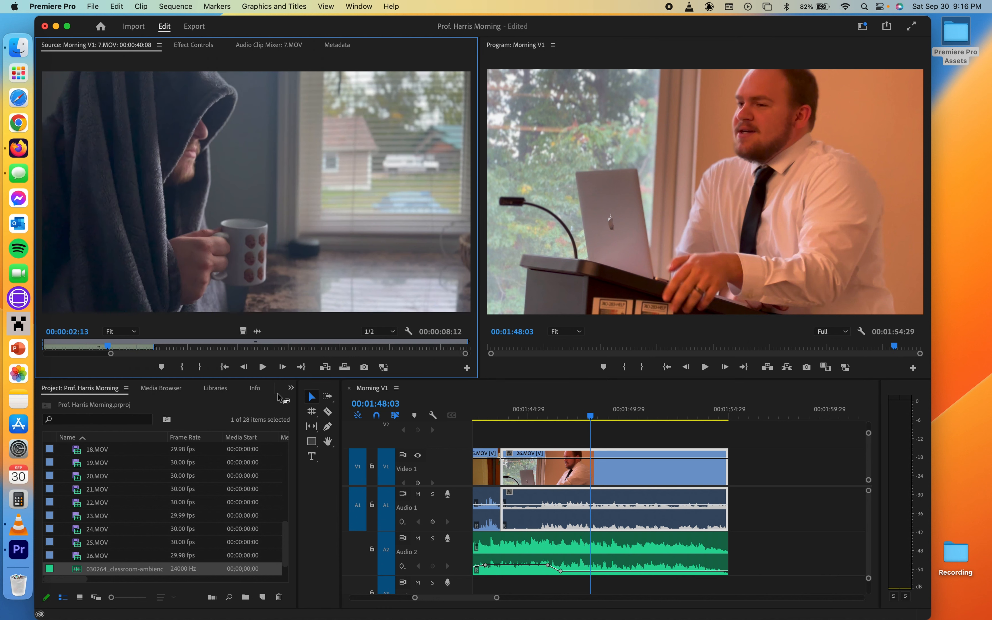
left_click(291, 388)
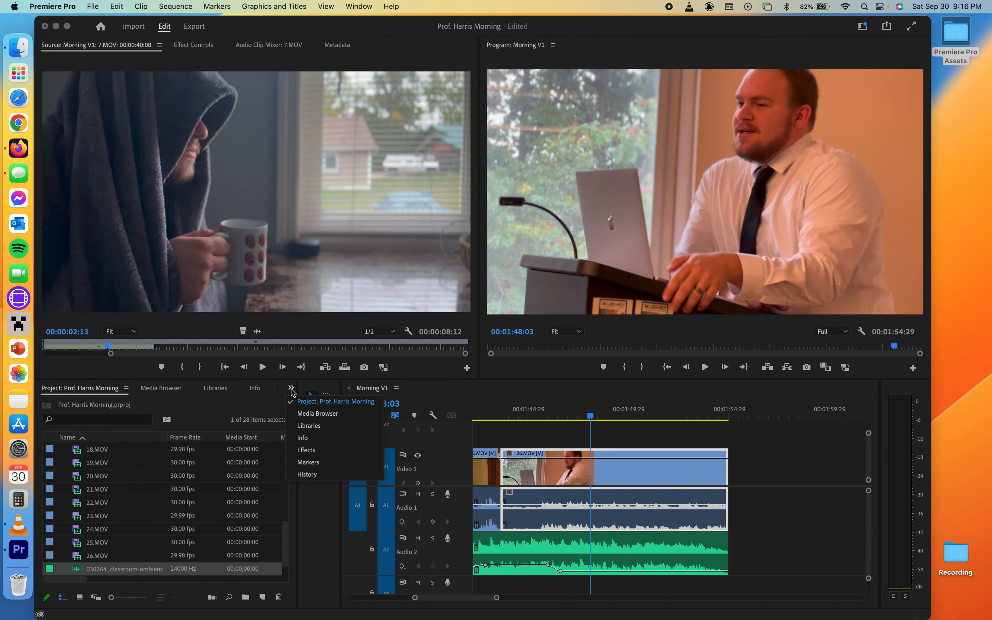
left_click(310, 450)
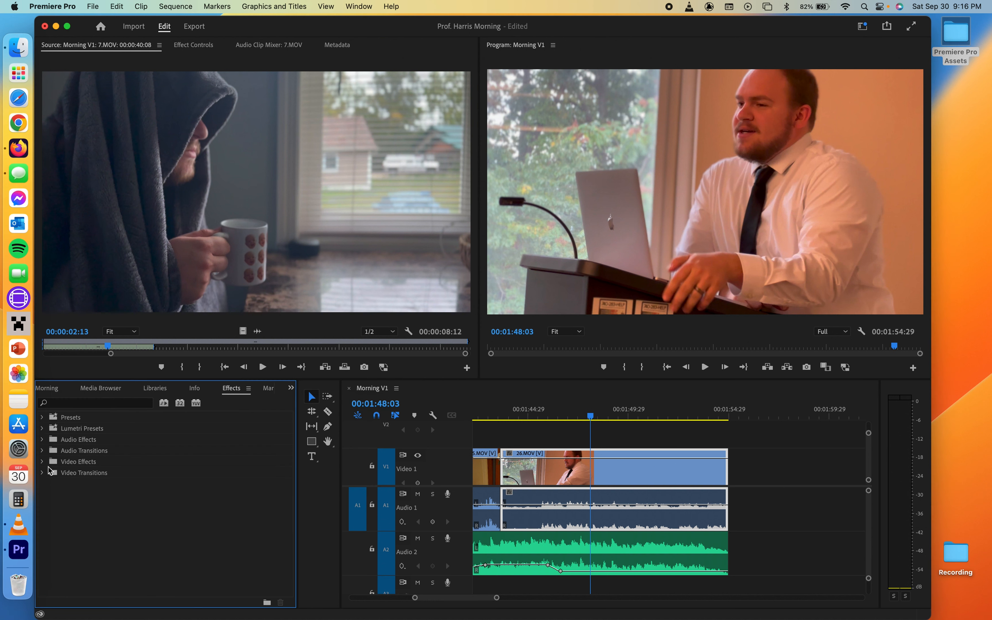
left_click(43, 473)
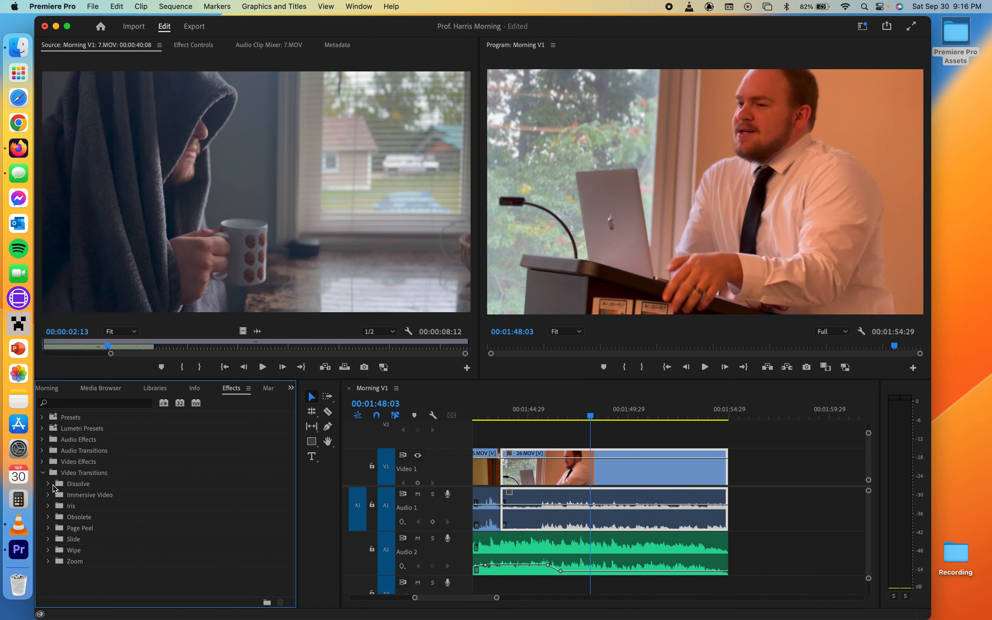
left_click(49, 485)
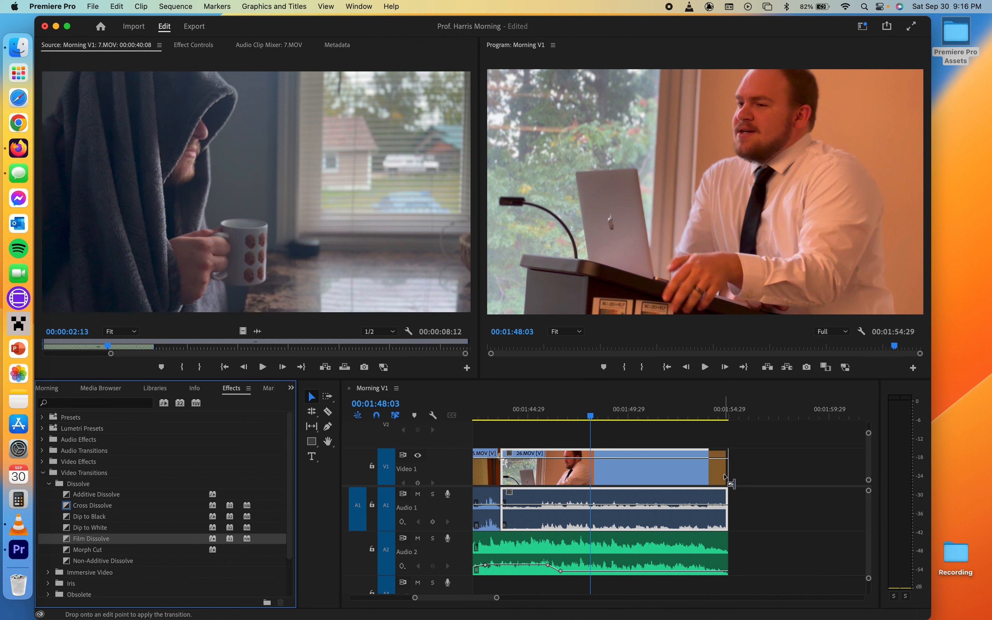
left_click_drag(725, 477, 726, 477)
- Lengthen the Film Dissolve at the end of 26.MOV so it starts well before the clip's end
left_click_drag(665, 412, 627, 411)
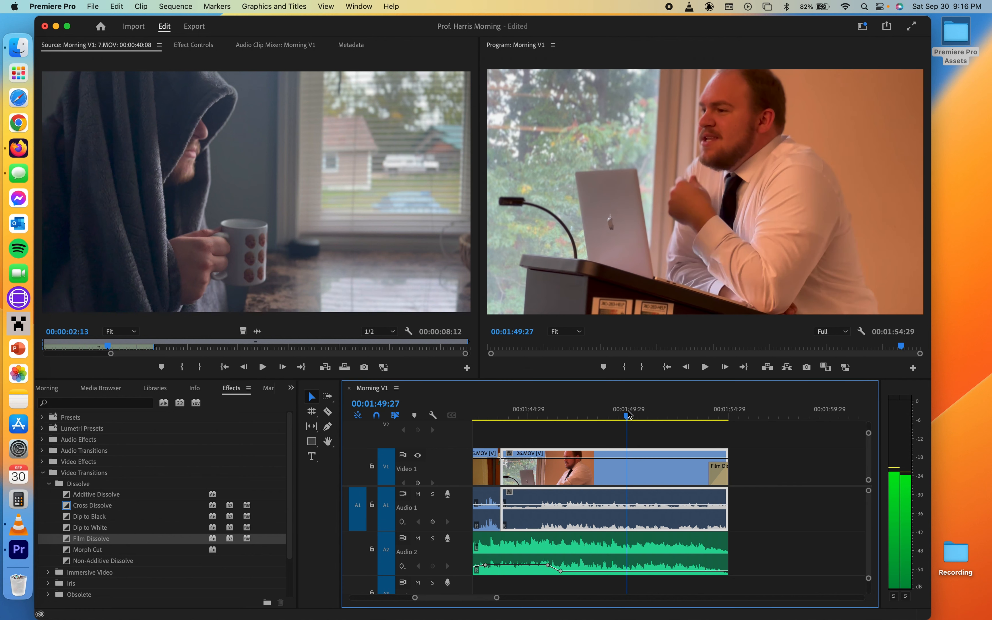
key("space")
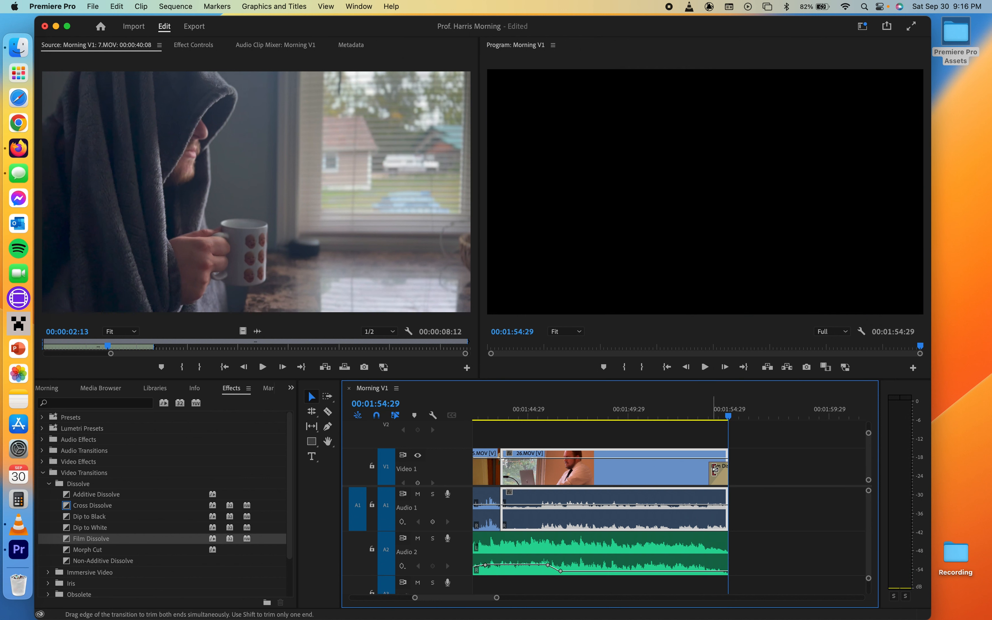
left_click(719, 474)
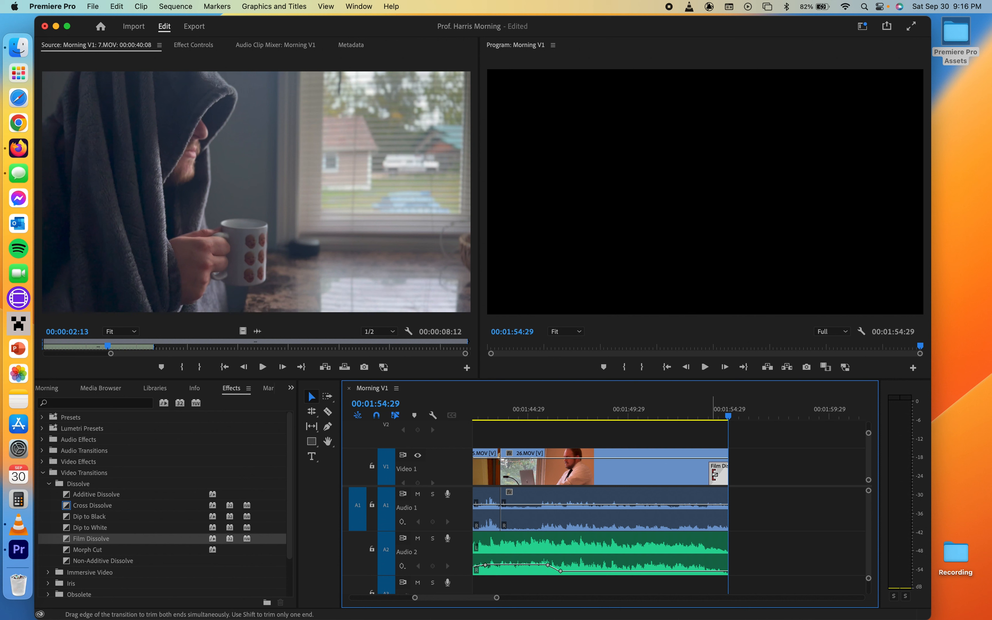
left_click_drag(715, 474, 647, 471)
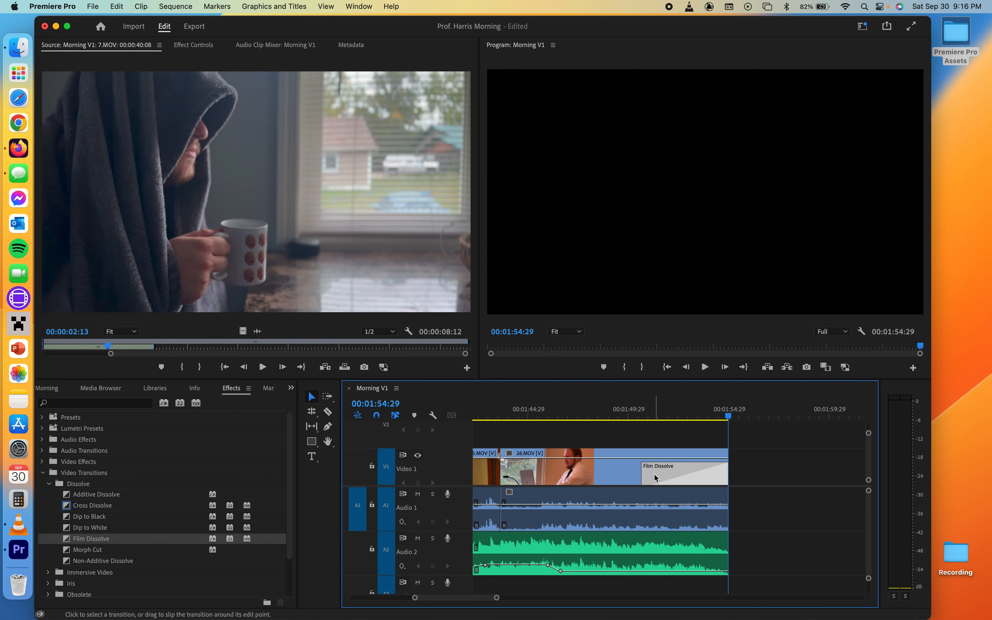
left_click_drag(643, 474, 612, 475)
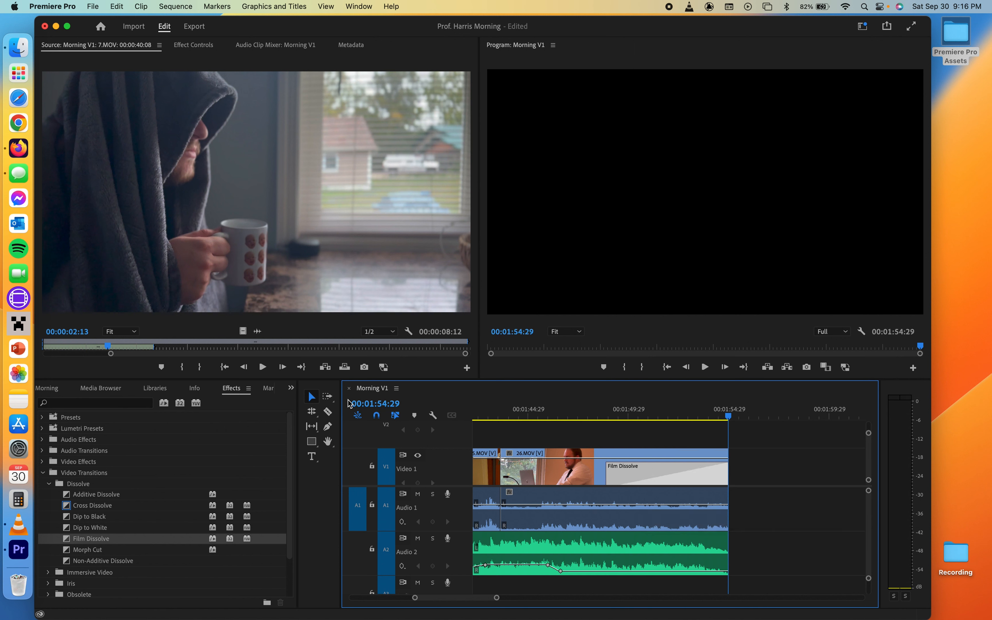
- Fade out 26.MOV's Audio 1 by adding two volume keyframes with the Pen tool and lowering the last
left_click(331, 427)
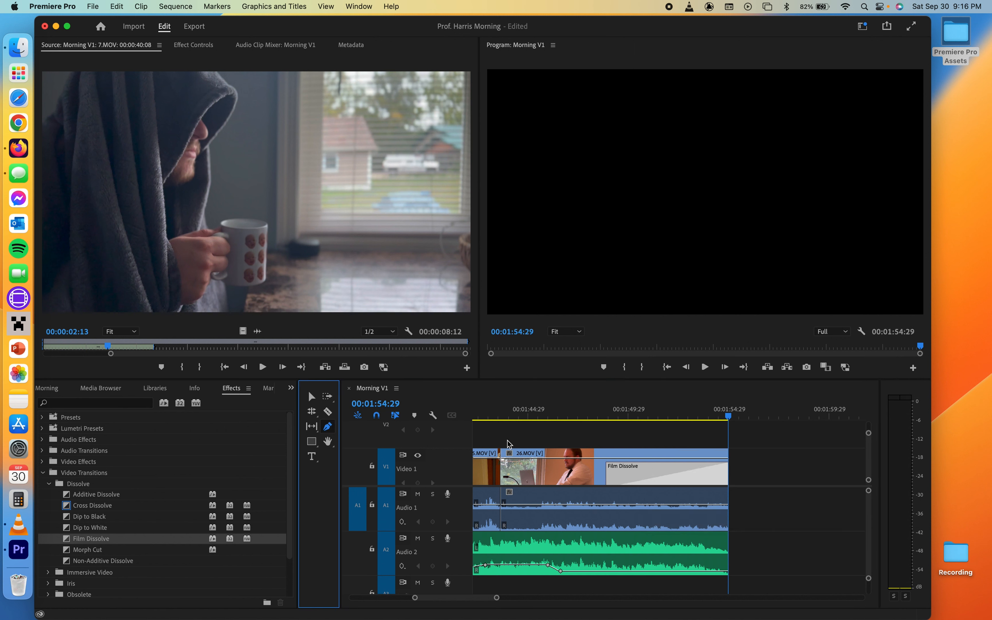
left_click(607, 504)
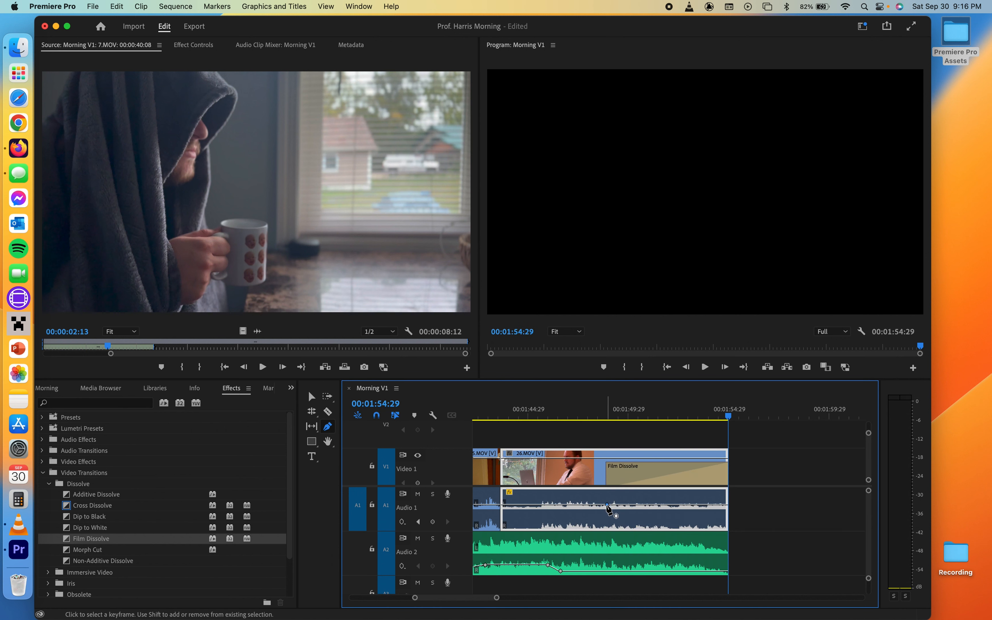
double_click(728, 508)
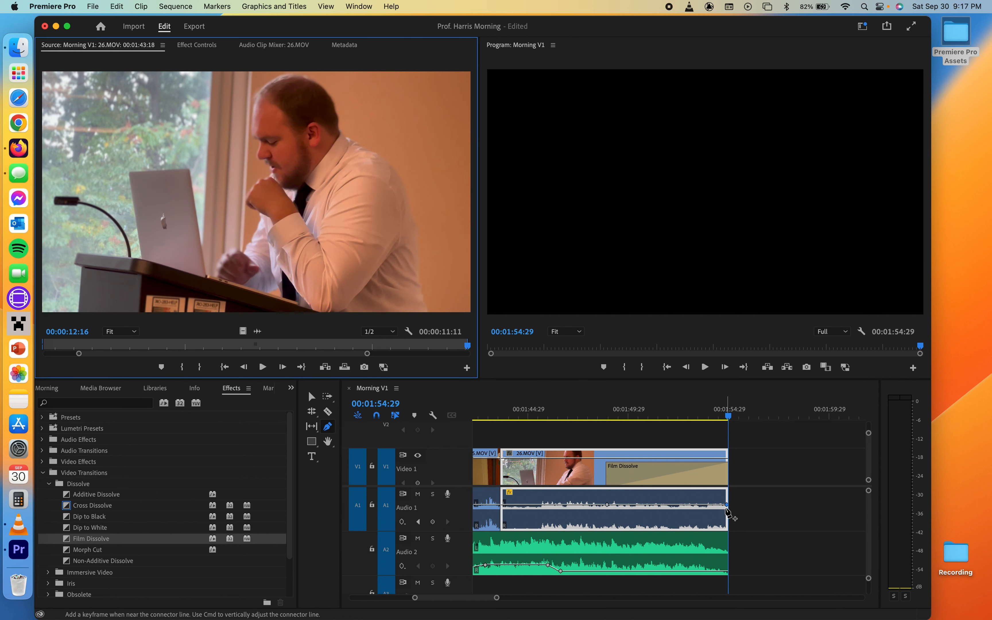
left_click_drag(727, 504, 727, 518)
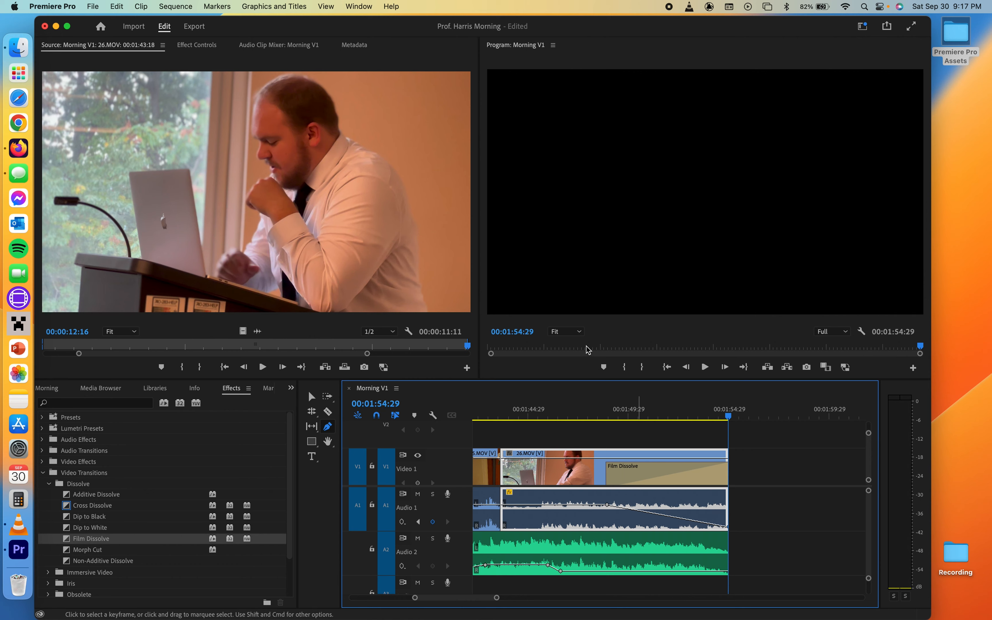
- Play back the sequence ending and zoom out to review the whole Morning V1 timeline
left_click(507, 417)
key("space")
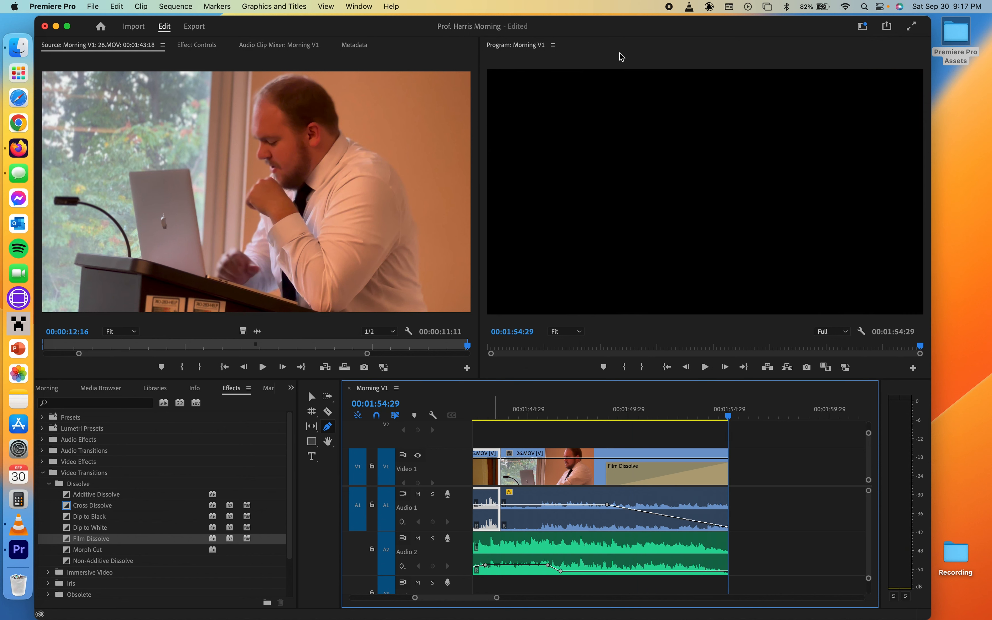
scroll(701, 497, "down", 5)
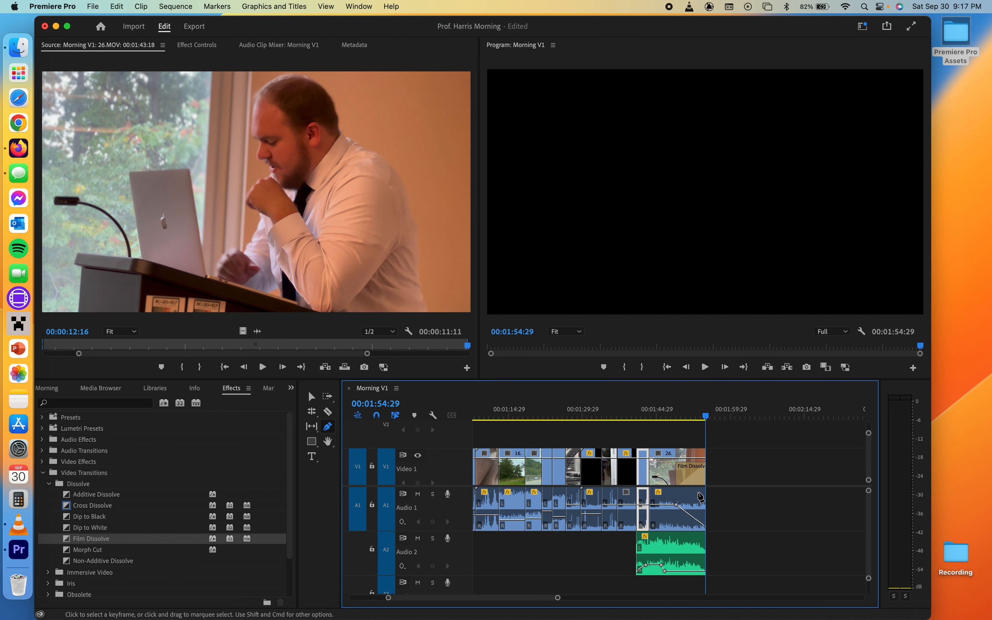
scroll(701, 497, "left", 5)
scroll(701, 497, "down", 4)
scroll(593, 457, "up", 5)
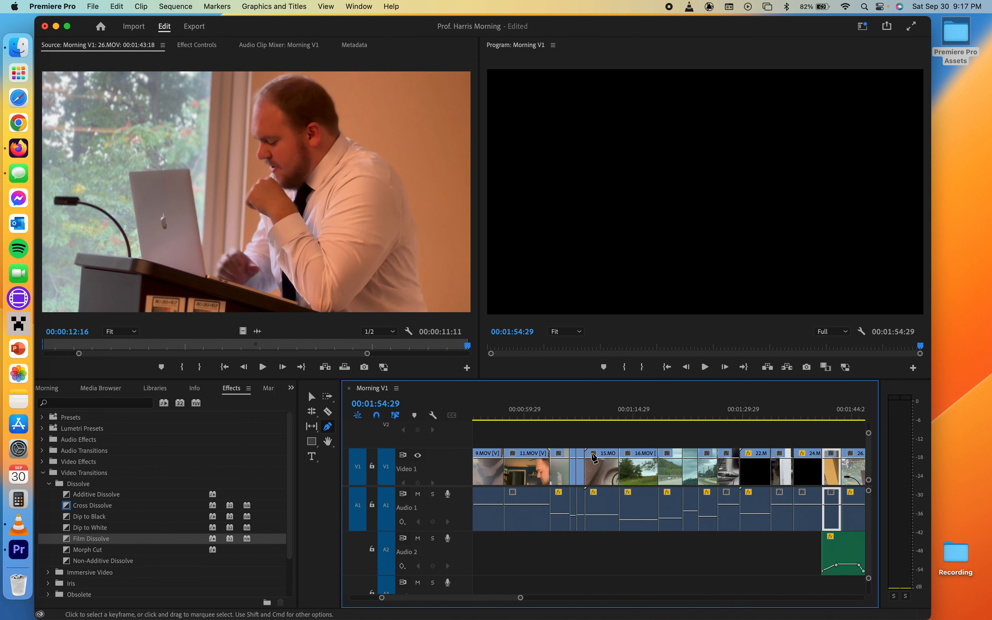
scroll(593, 456, "right", 5)
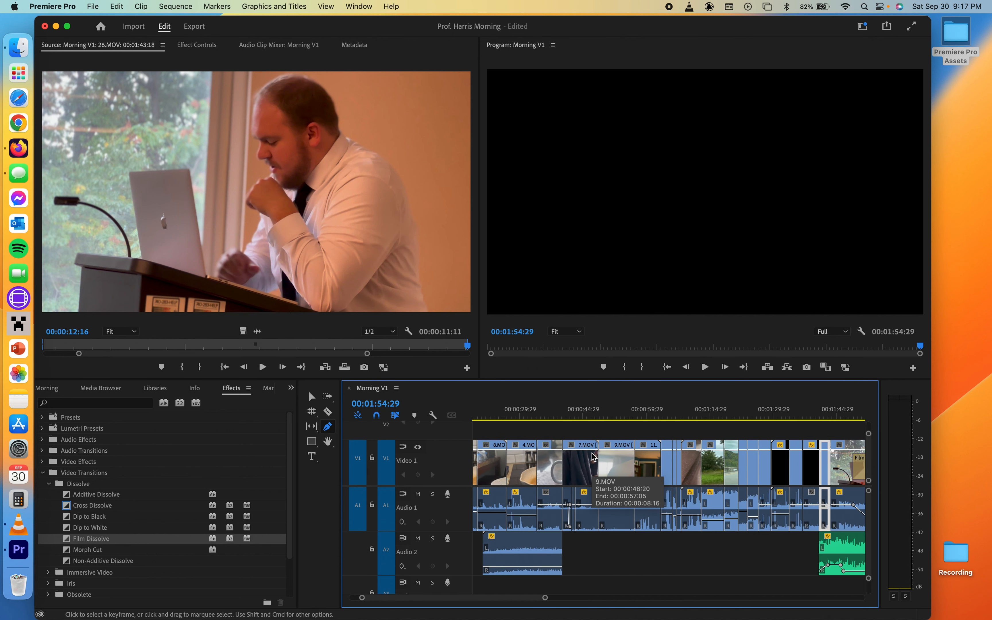
scroll(703, 462, "down", 4)
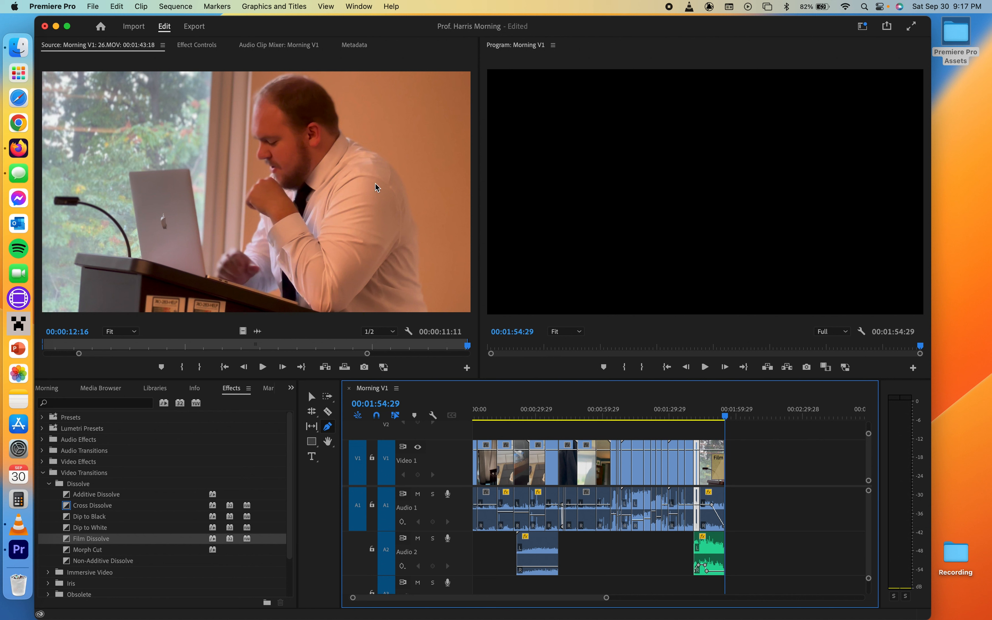
- Open media export and name the file 'Morning with' followed by the professor's name, keeping .mp4
left_click(92, 6)
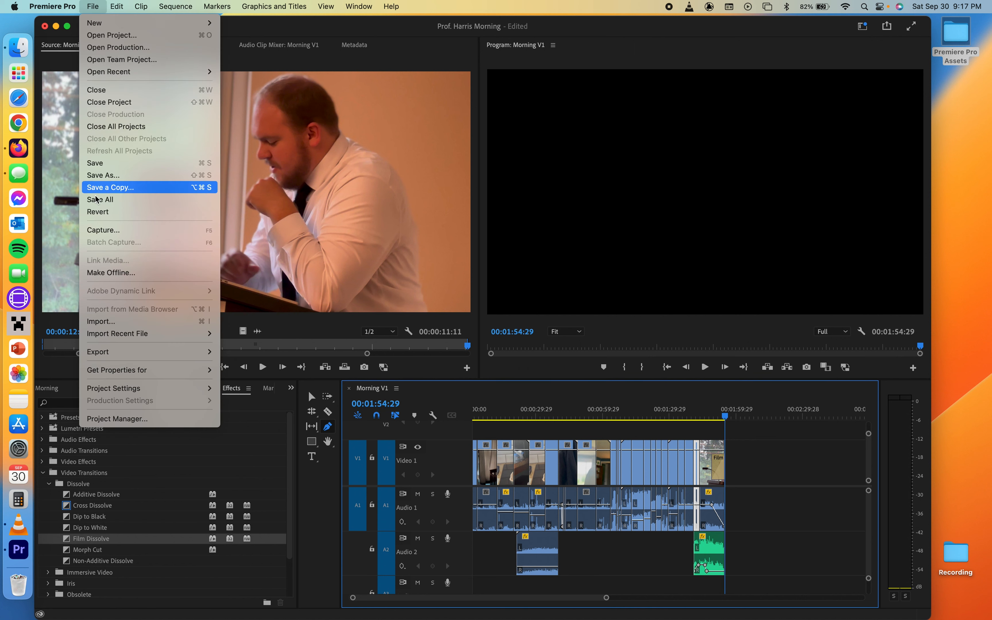
mouse_move(107, 355)
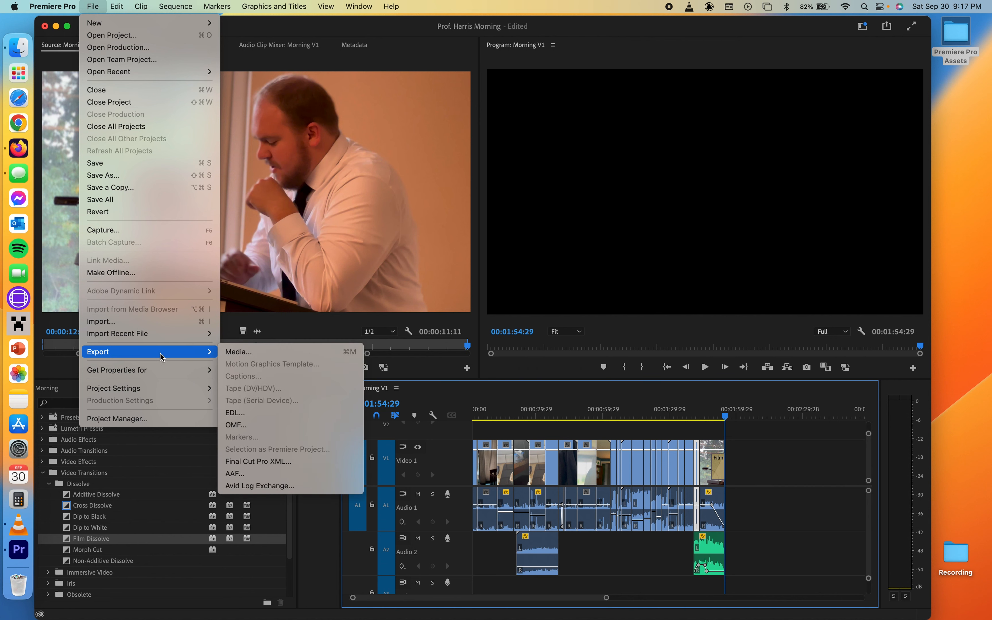
left_click(247, 353)
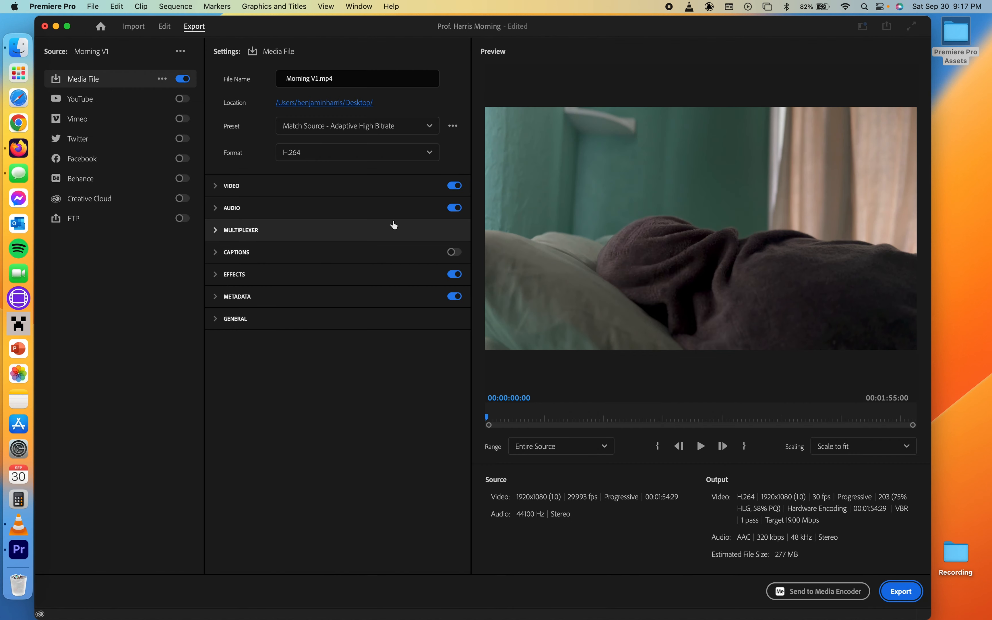
left_click(319, 78)
type("Morning ")
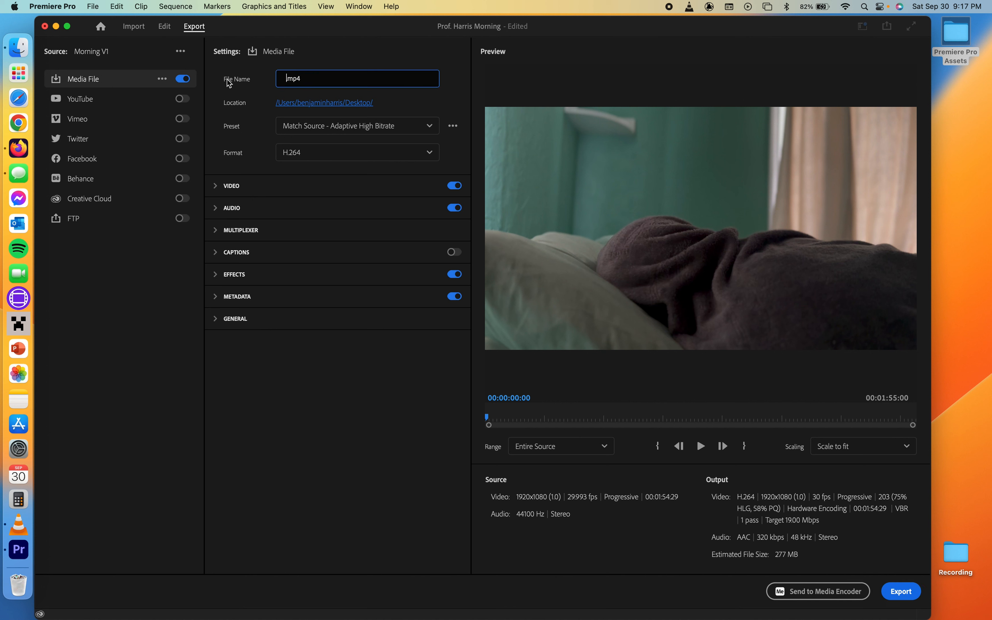
type("with Prof. Harris")
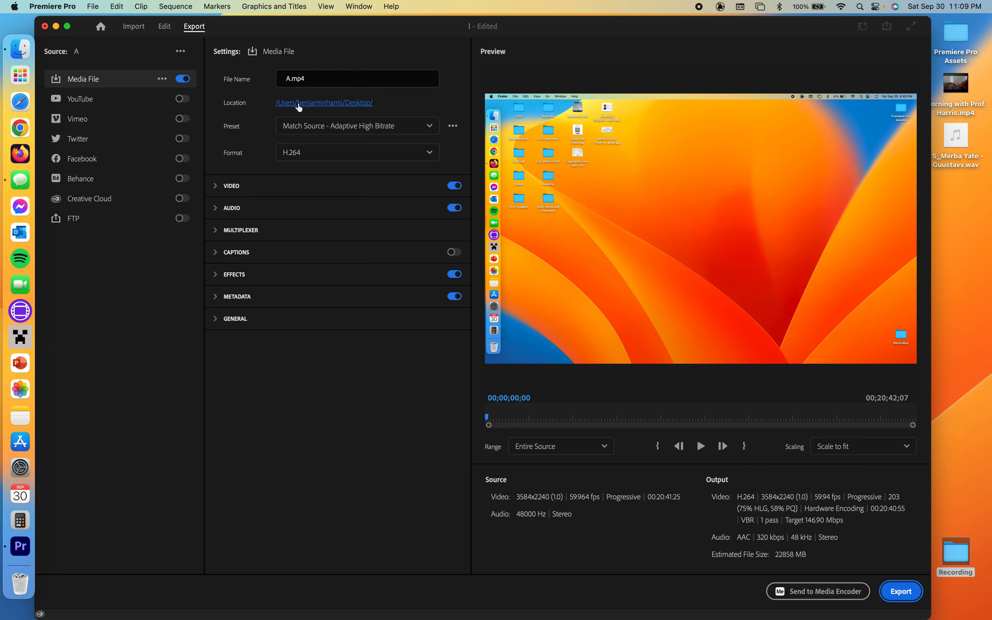
- Set the export location to the Desktop
left_click(309, 105)
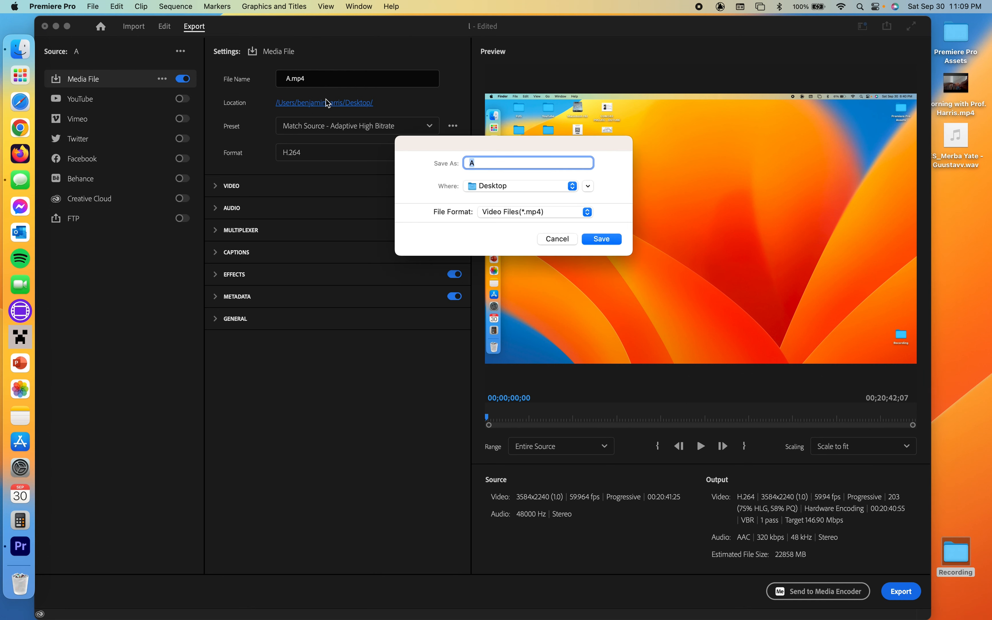
left_click(521, 188)
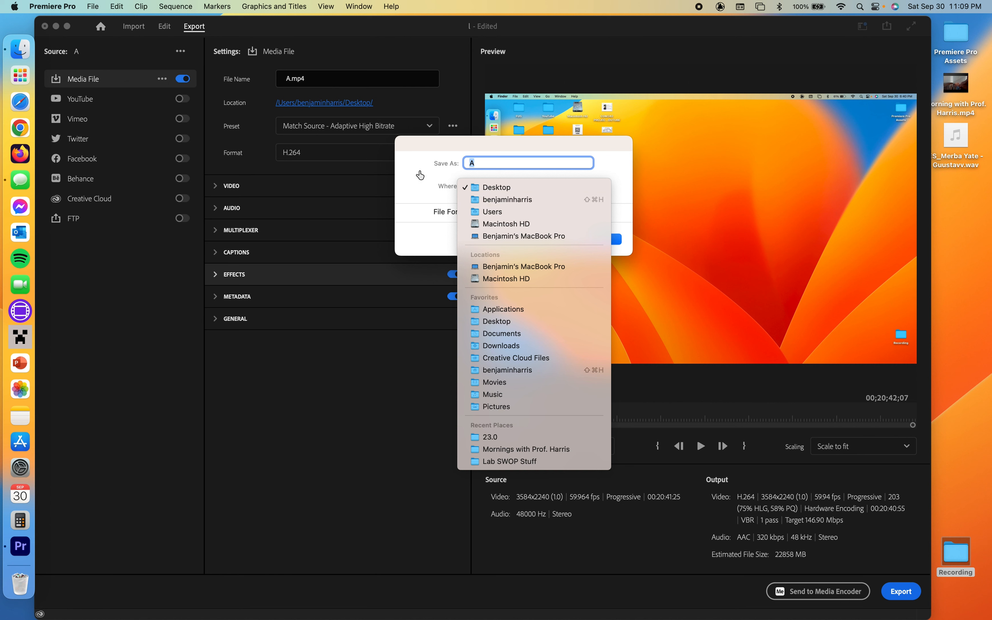
left_click(495, 189)
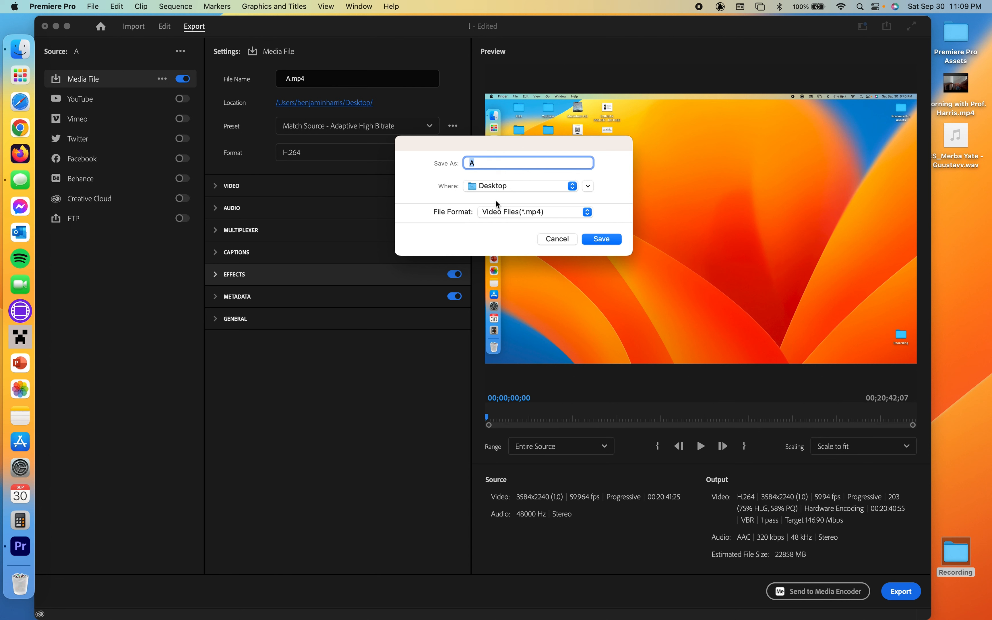
left_click(595, 242)
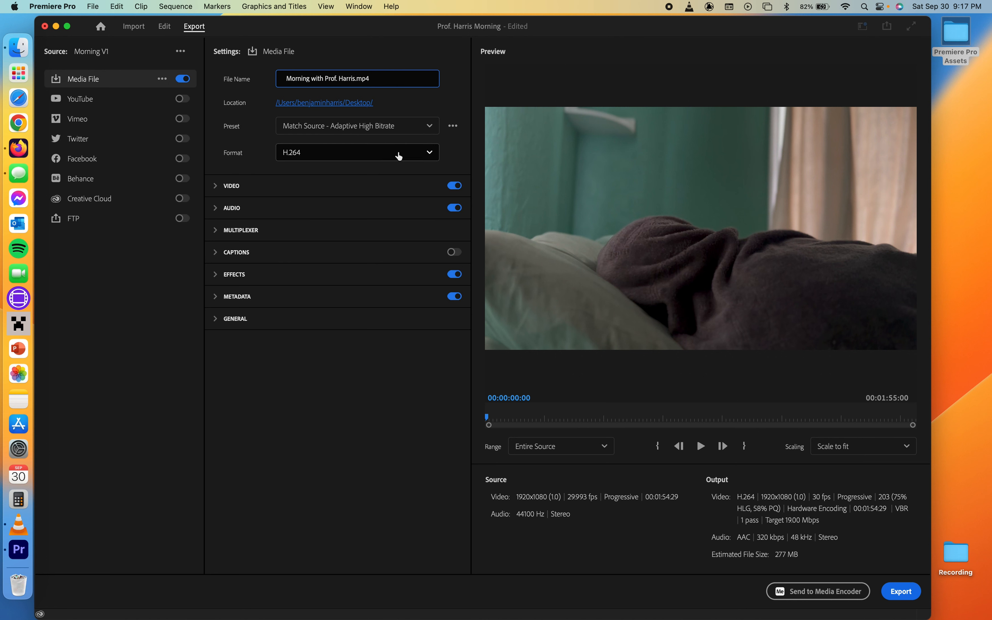
- Choose H.264 as the export format and export the sequence
left_click(434, 162)
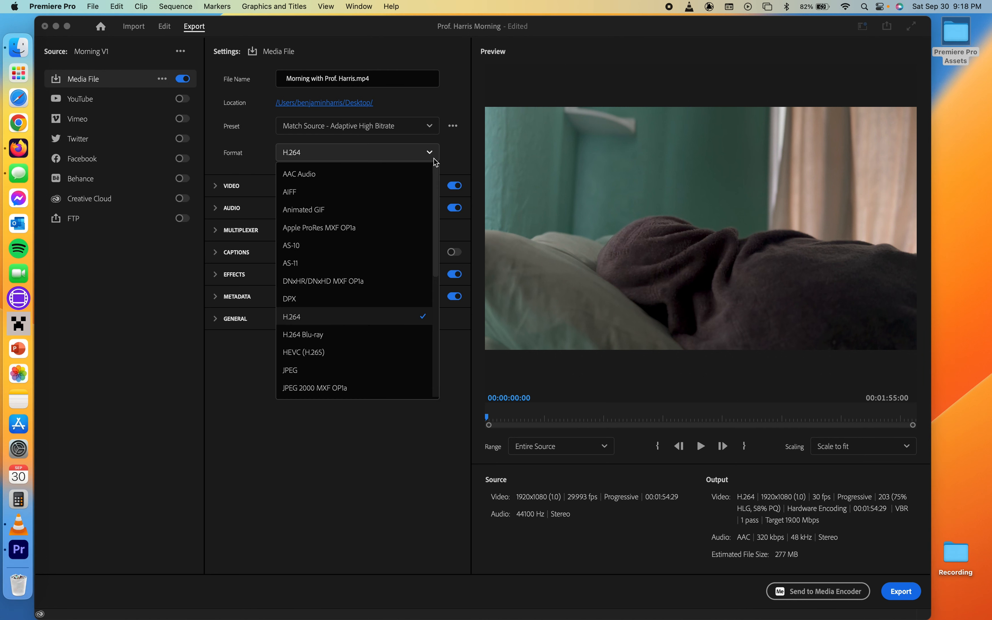
left_click(298, 324)
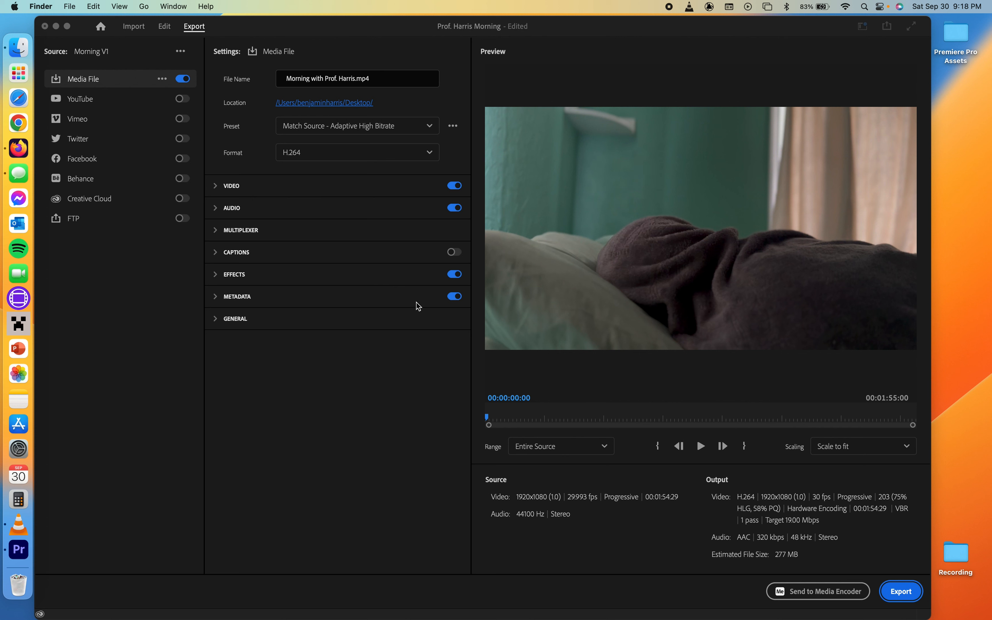
left_click(909, 575)
left_click(898, 597)
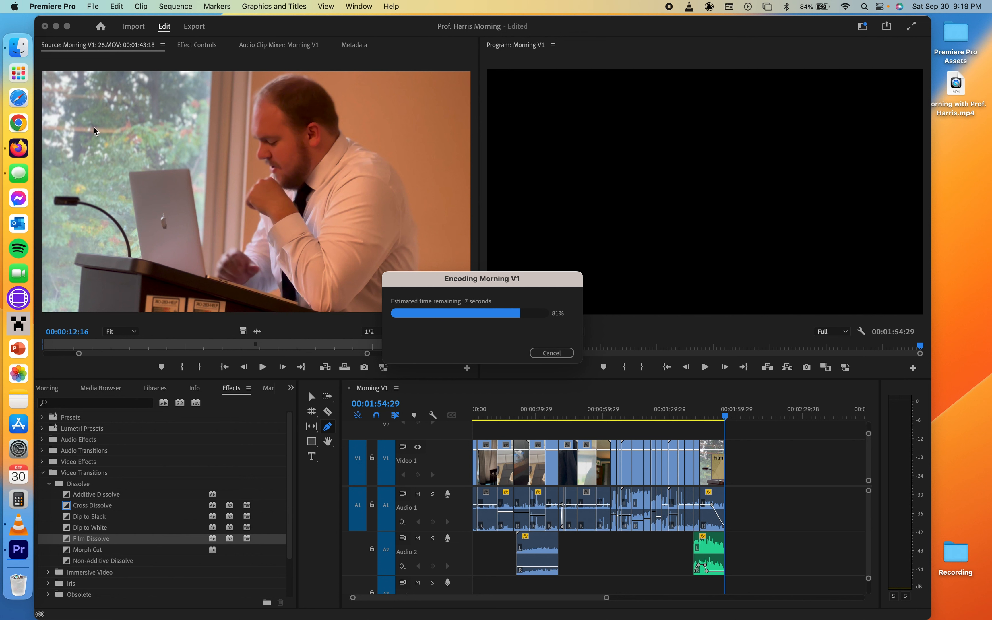
- Switch to Firefox, open YouTube, start a video upload and add the exported mp4 from the Desktop
left_click(28, 130)
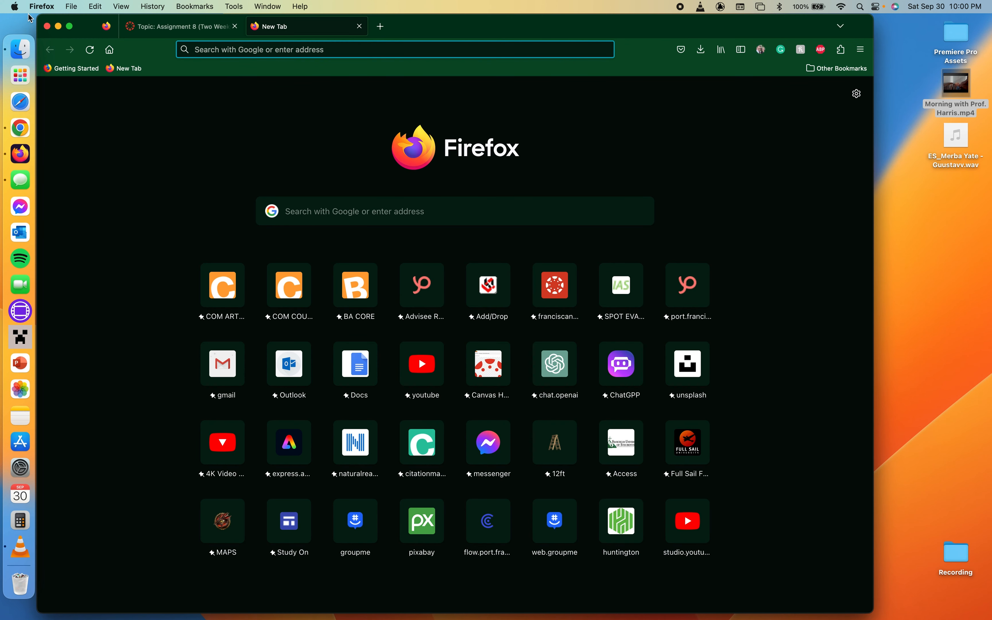
left_click(408, 362)
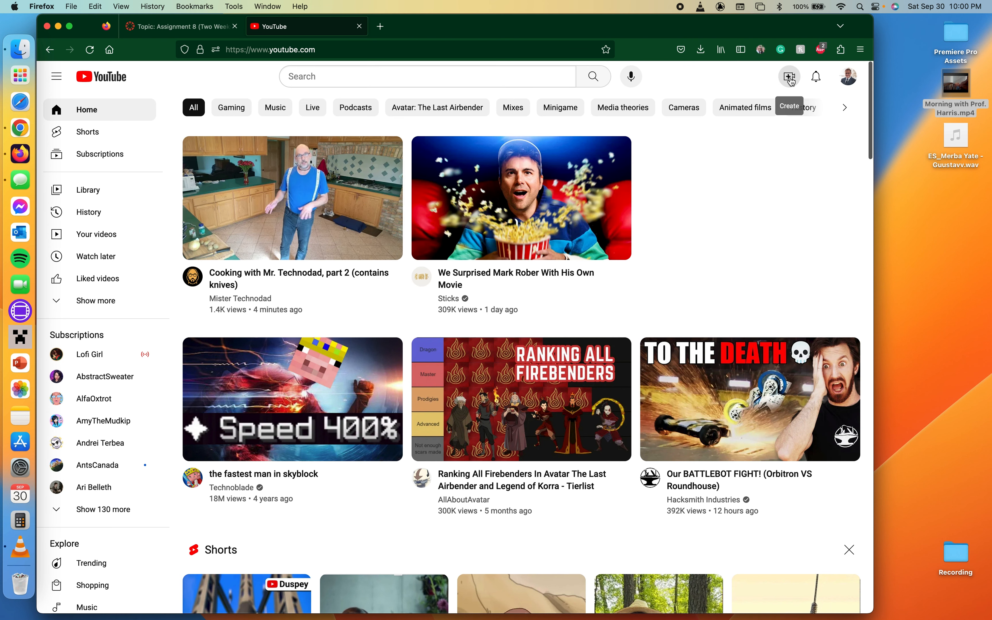
left_click(793, 80)
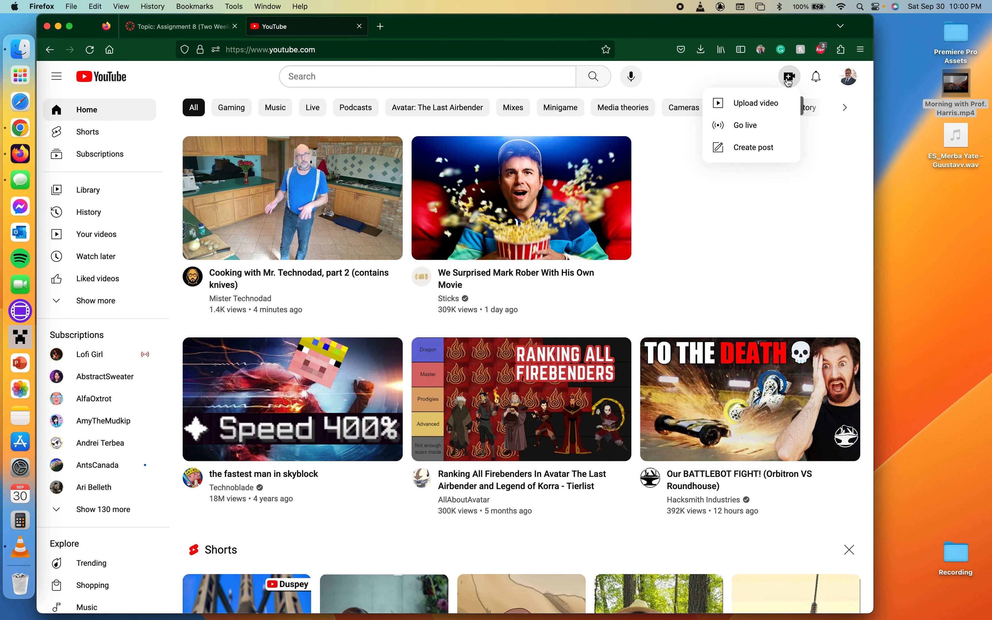
left_click(757, 104)
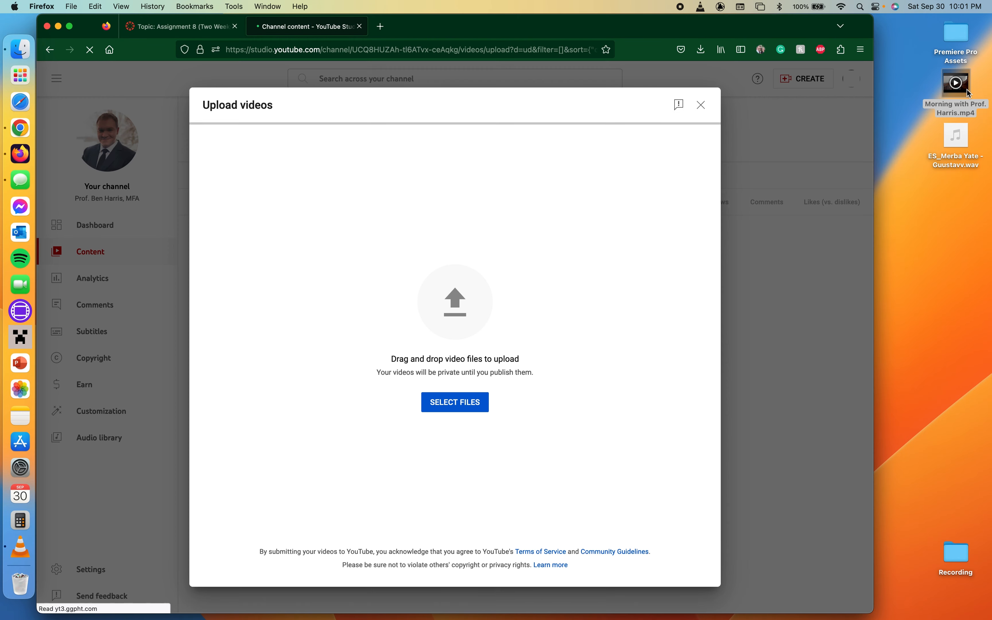
left_click_drag(968, 93, 463, 314)
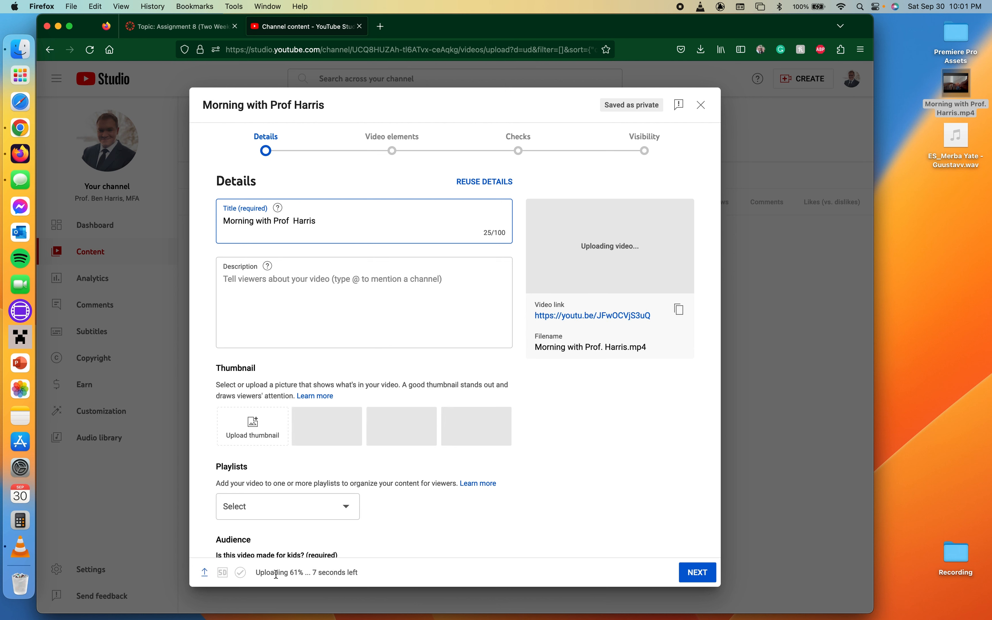
mouse_move(200, 573)
left_click_drag(274, 221, 191, 222)
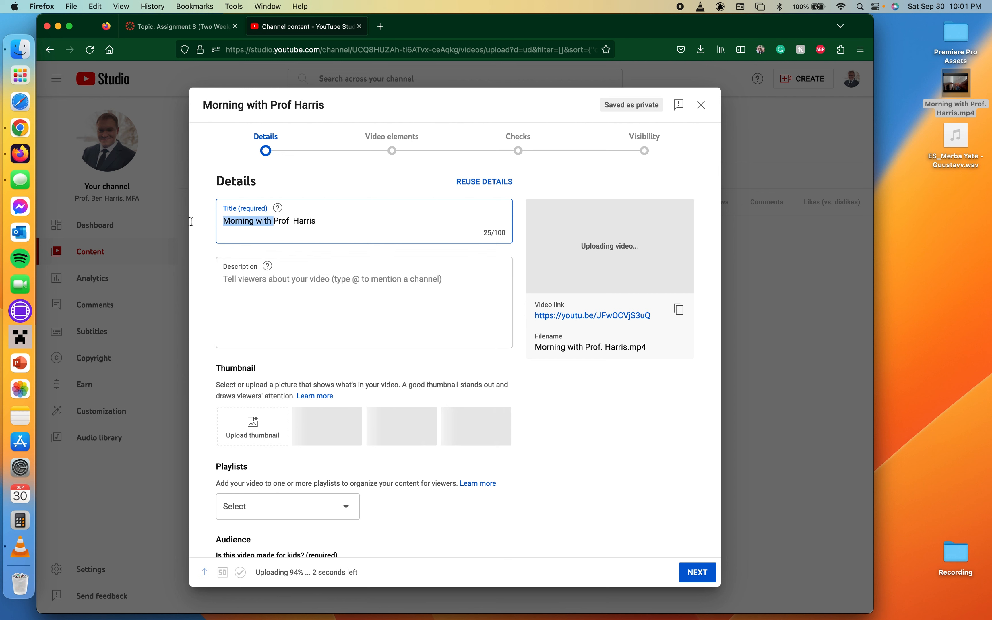
key("BackSpace")
type("Mornins")
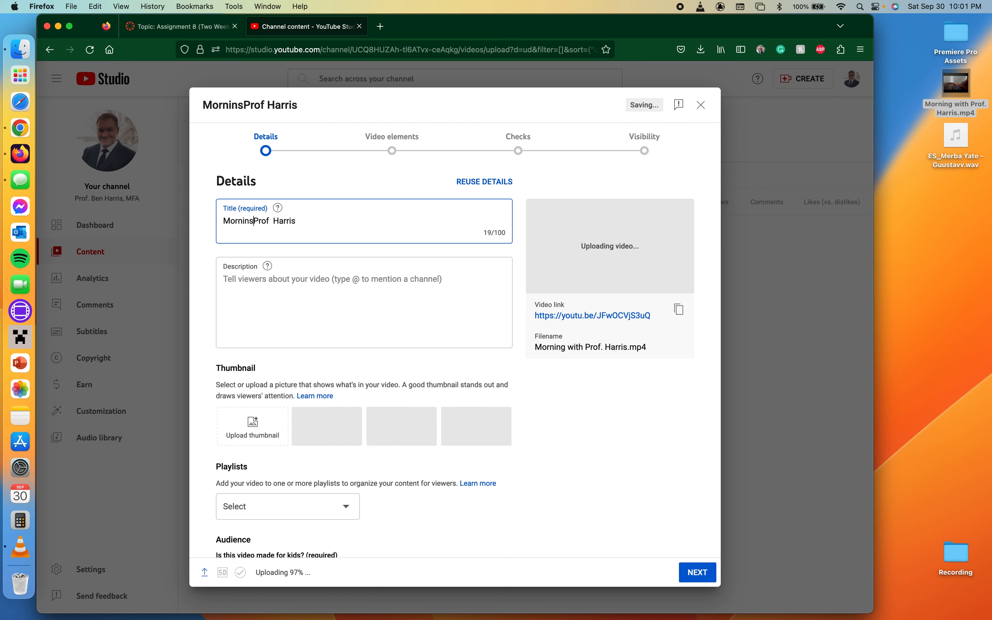
key("BackSpace")
key("BackSpace")
key("BackSpace")
key("BackSpace")
key("BackSpace")
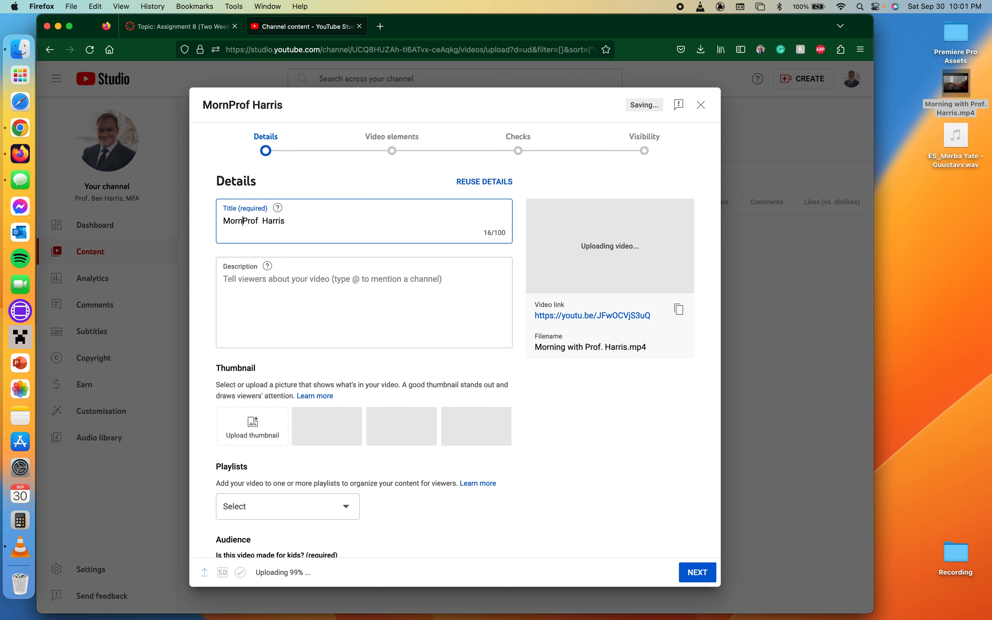
key("super+z")
key("super+z")
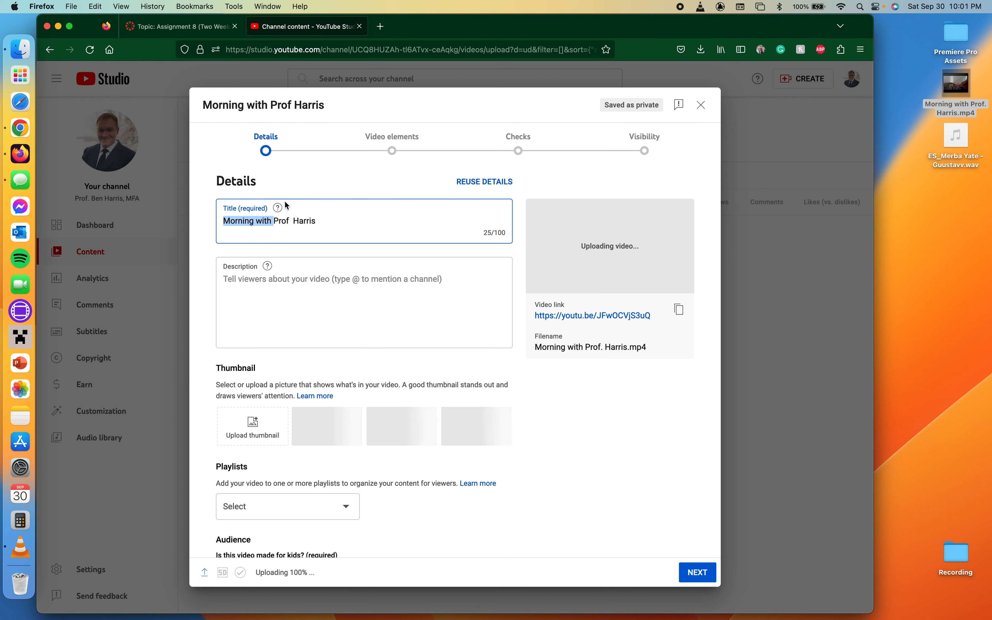
- Edit the video title to 'Morning with Prof.' plus the professor's surname, followed by ' - Com121'
left_click(294, 221)
key("BackSpace")
key("BackSpace")
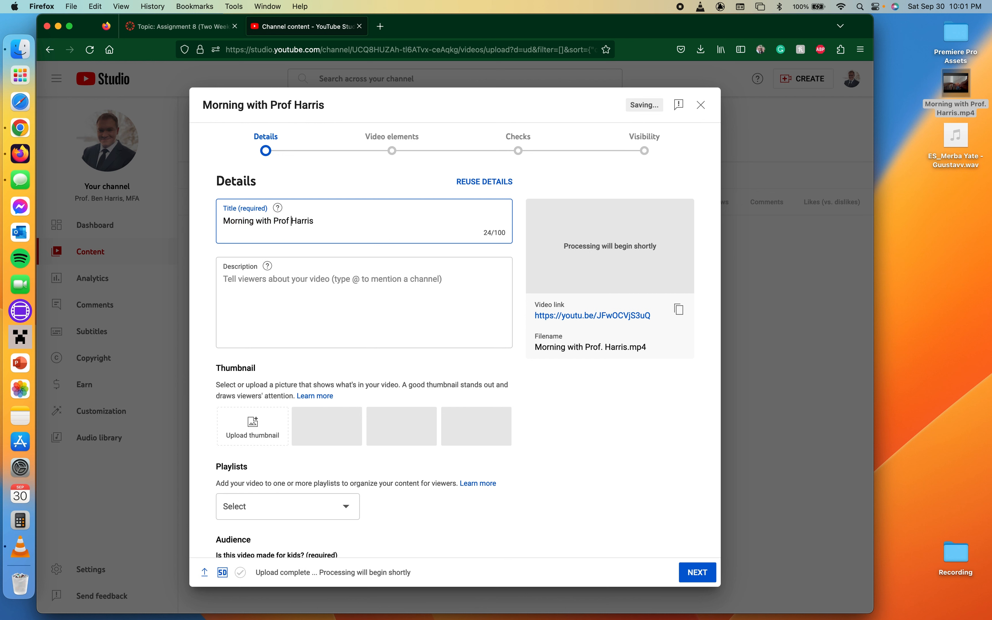
type(".")
left_click(341, 223)
type("- Com121")
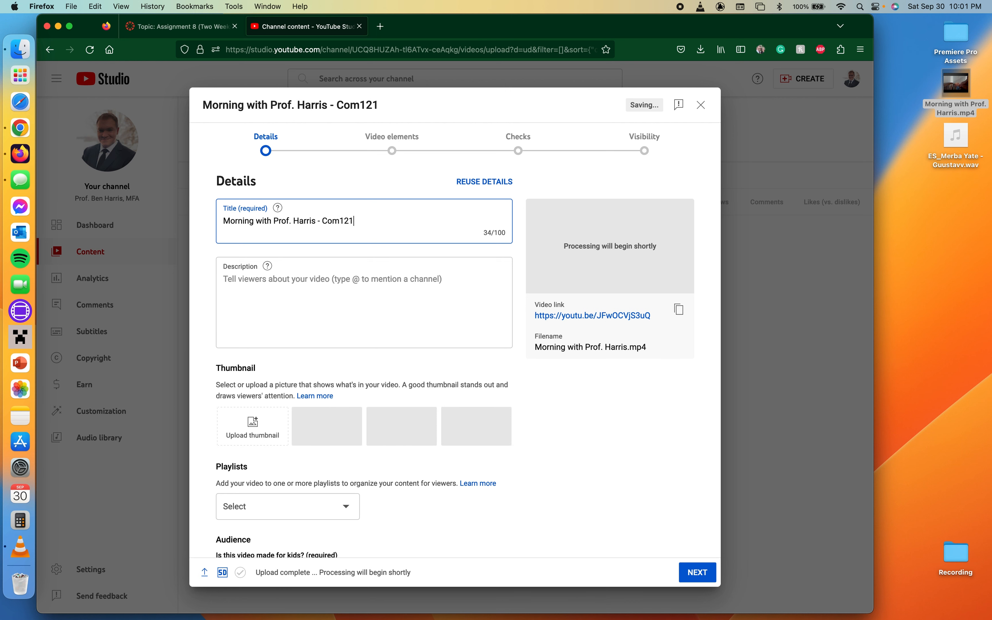
- Mark the video's audience as not made for kids
scroll(431, 275, "down", 3)
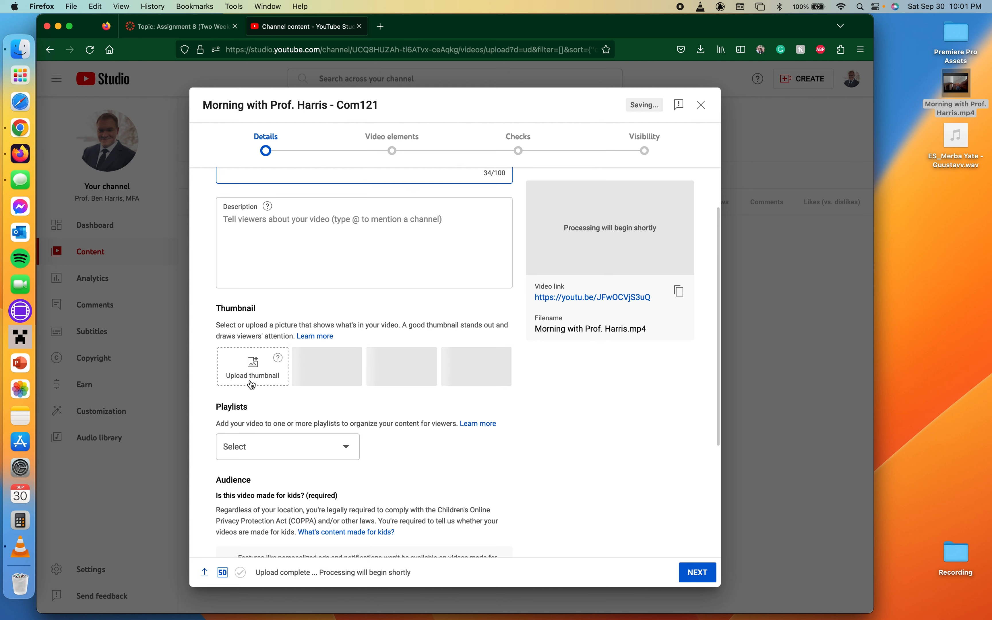
scroll(262, 352, "down", 5)
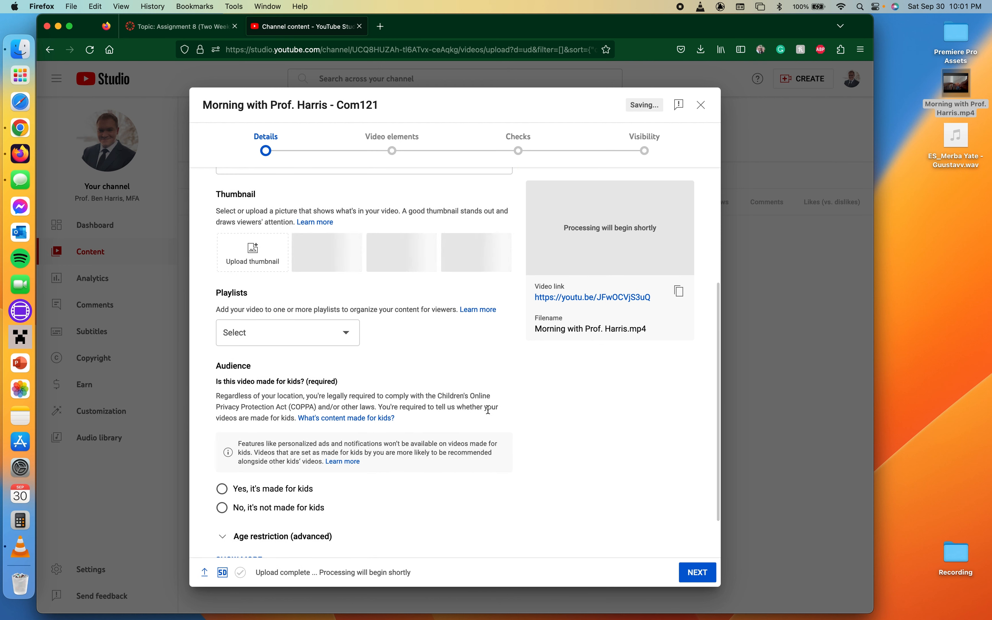
left_click(305, 509)
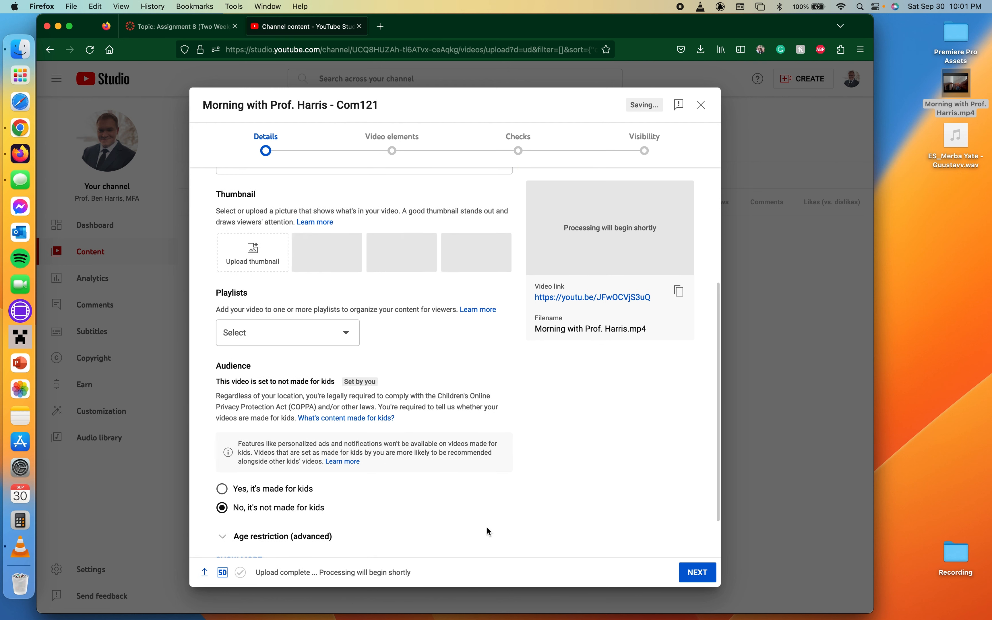
- Advance through the upload steps to Visibility and set the video to Public
scroll(553, 439, "down", 2)
left_click(693, 572)
left_click(692, 572)
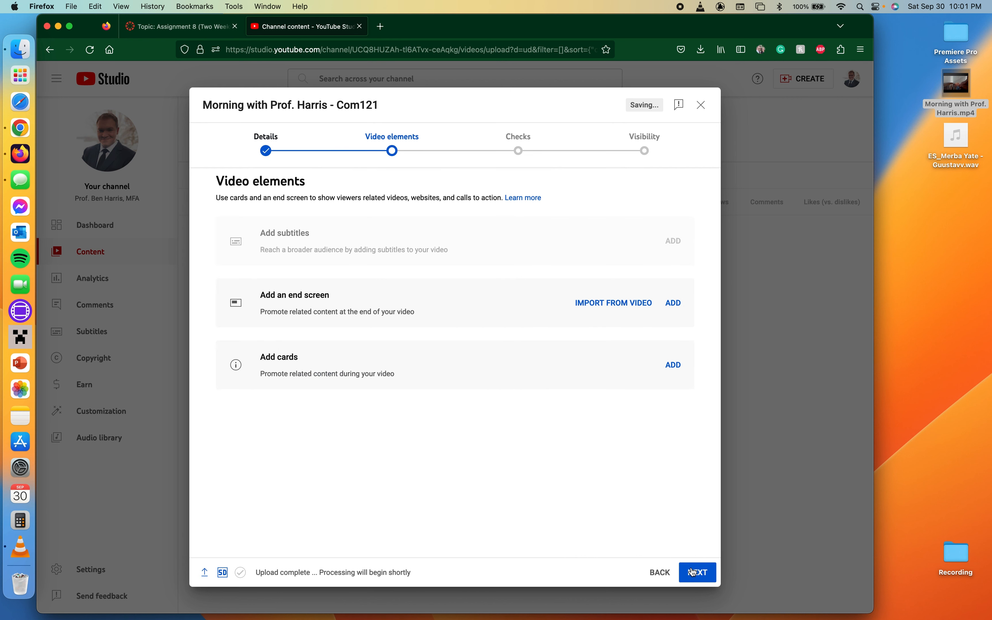
left_click(692, 572)
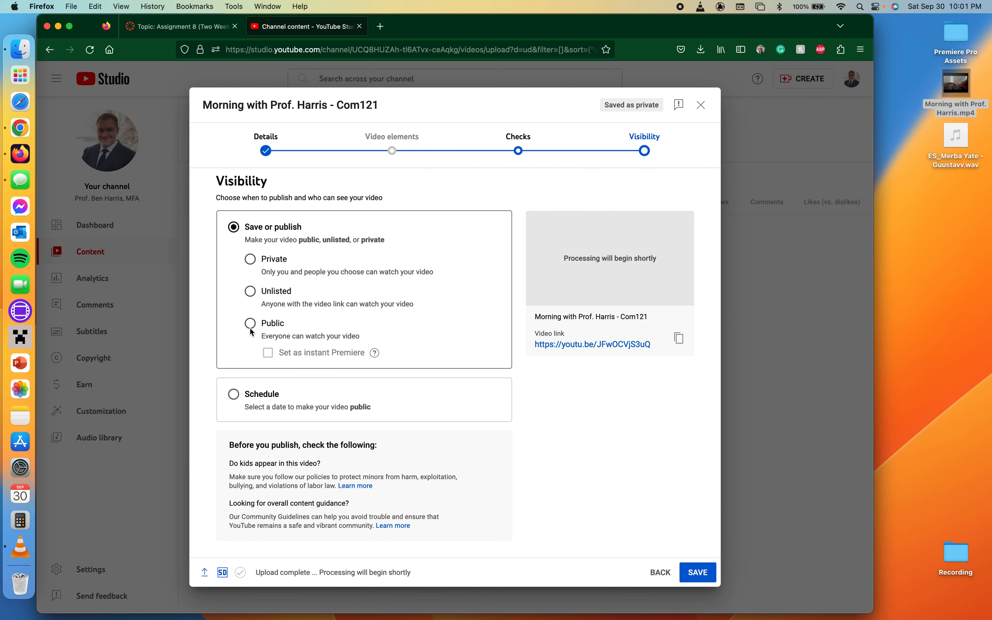
left_click(252, 292)
left_click(251, 325)
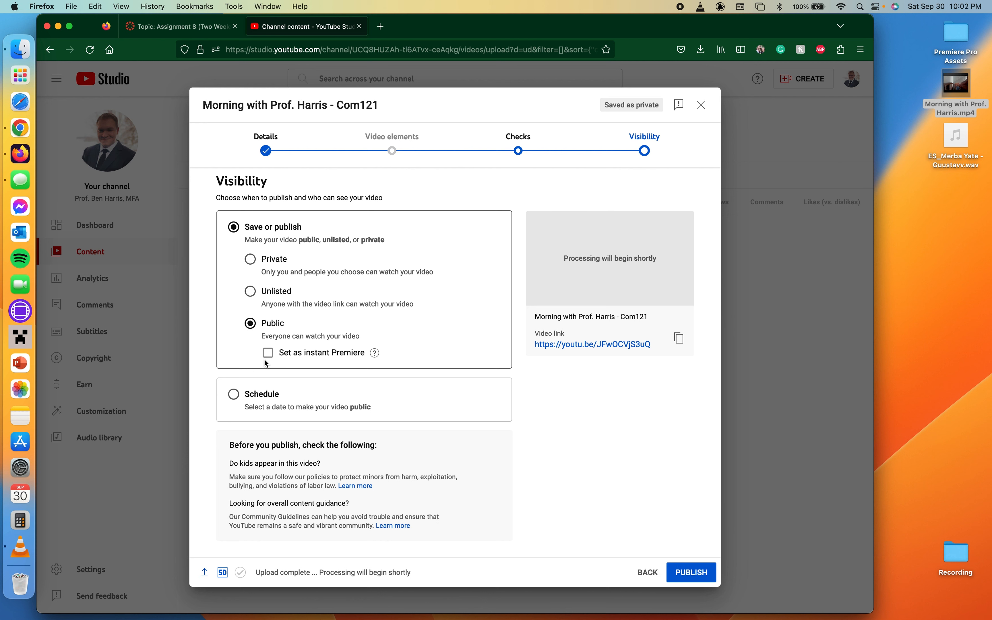
- Copy the video link and publish the video
left_click(679, 338)
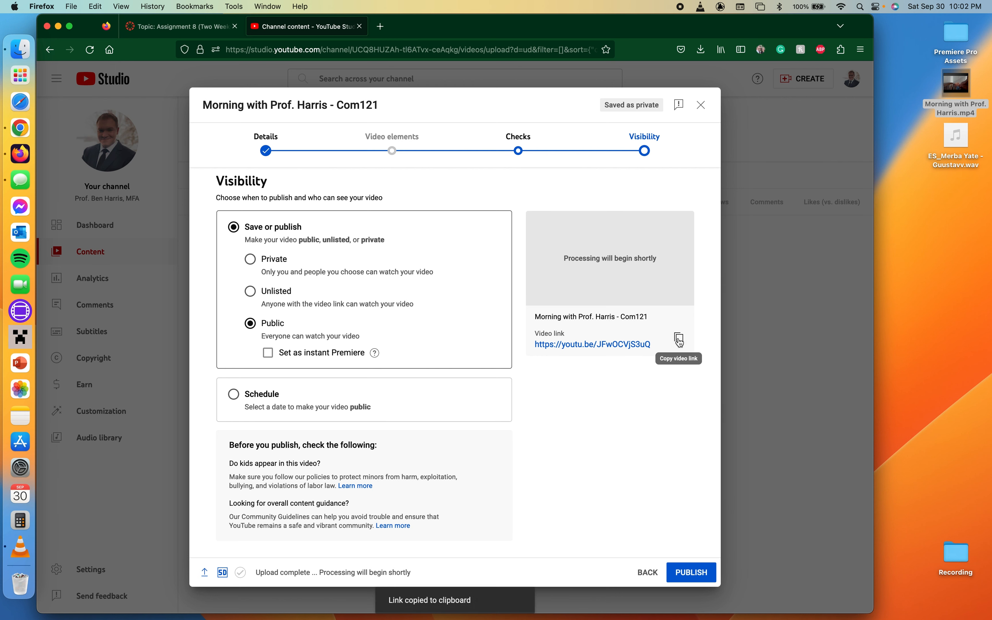
left_click(695, 574)
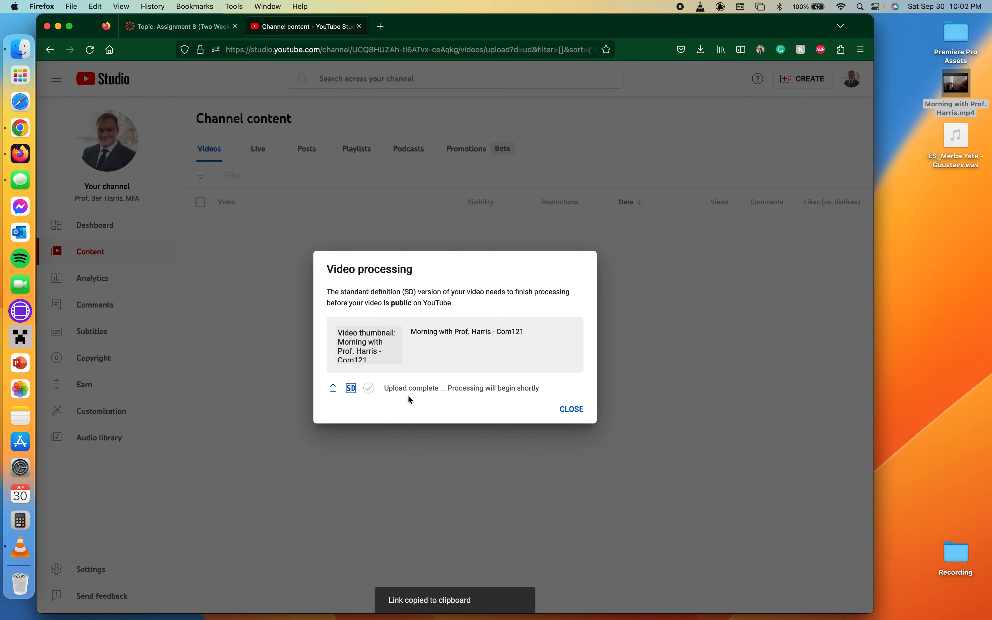